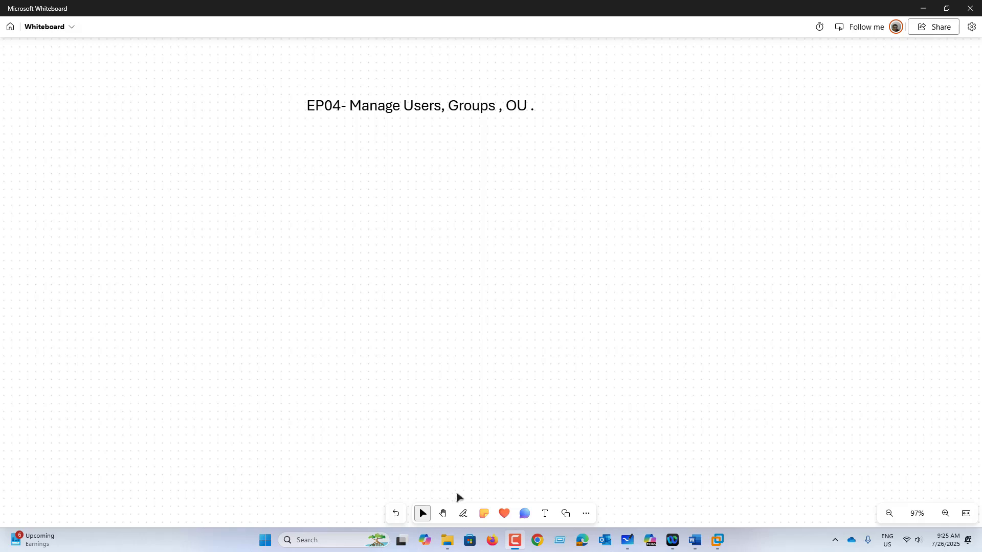
Select the black pen in the Whiteboard toolbar to draw freehand on the EP04 board
click(463, 513)
Check the black pen's settings and draw two circled computer icons: a server at top, a client lower down
click(408, 478)
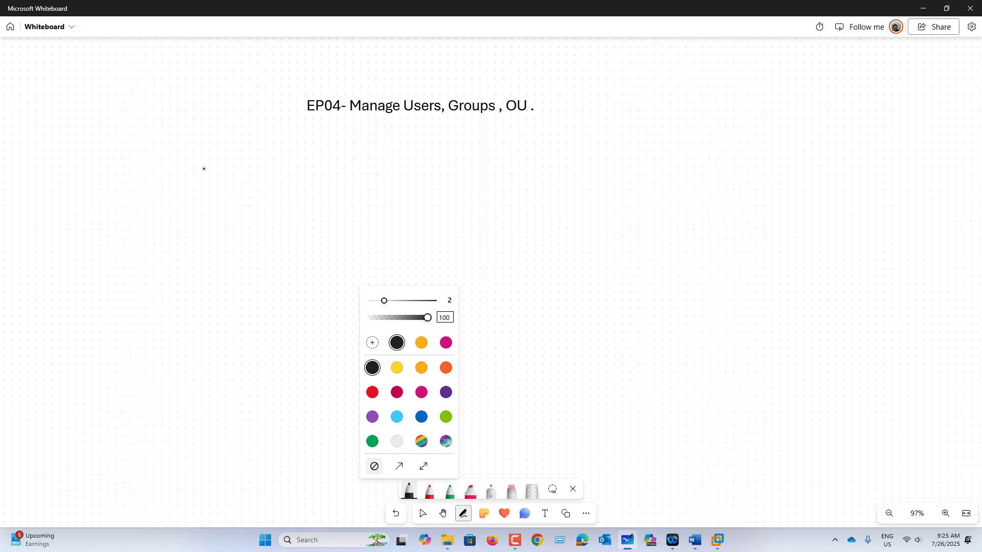
mouse_move(201, 141)
mouse_down()
mouse_move(202, 186)
mouse_move(233, 185)
mouse_up()
drag(245, 125, 257, 188)
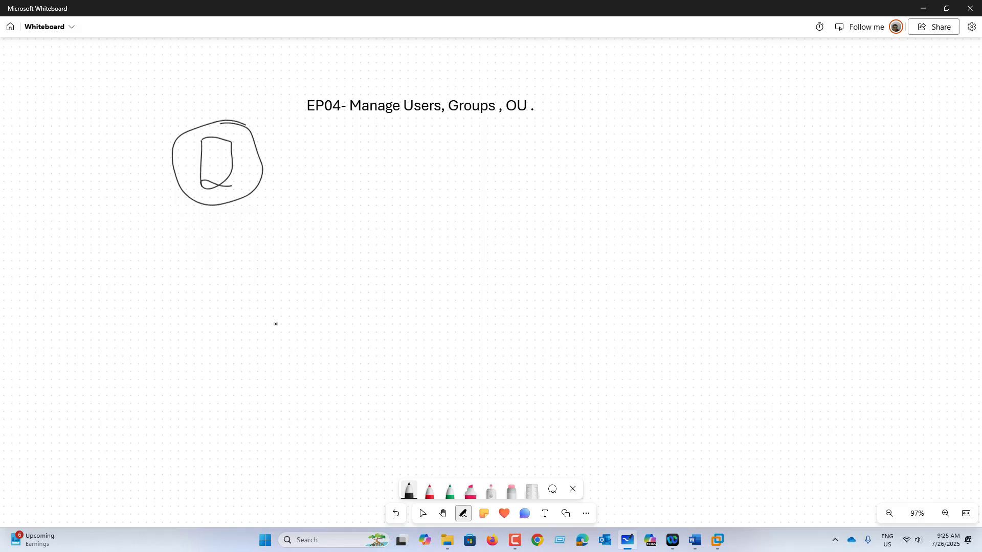
mouse_move(331, 285)
mouse_down()
mouse_move(330, 322)
mouse_move(368, 316)
mouse_up()
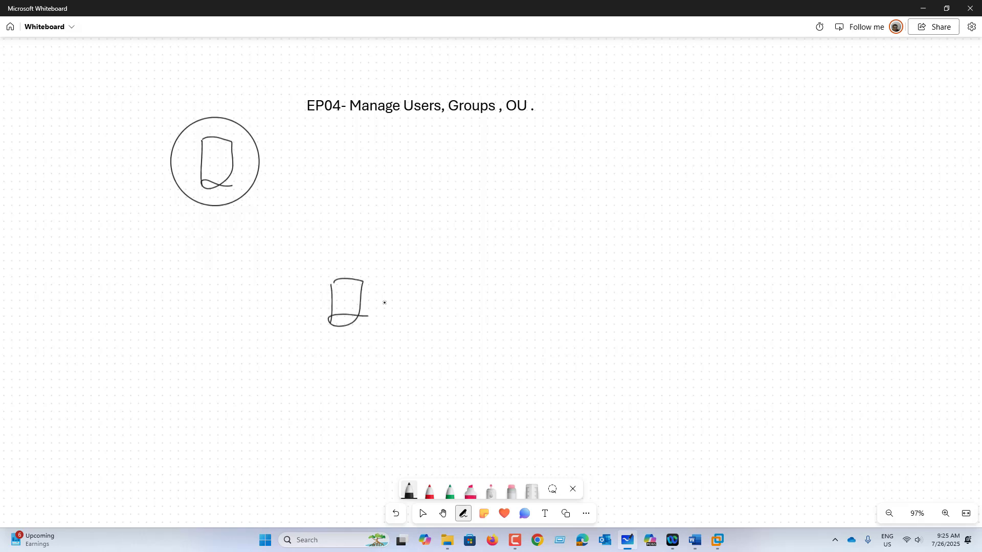
mouse_move(377, 266)
mouse_down()
mouse_move(346, 340)
mouse_move(376, 264)
mouse_up()
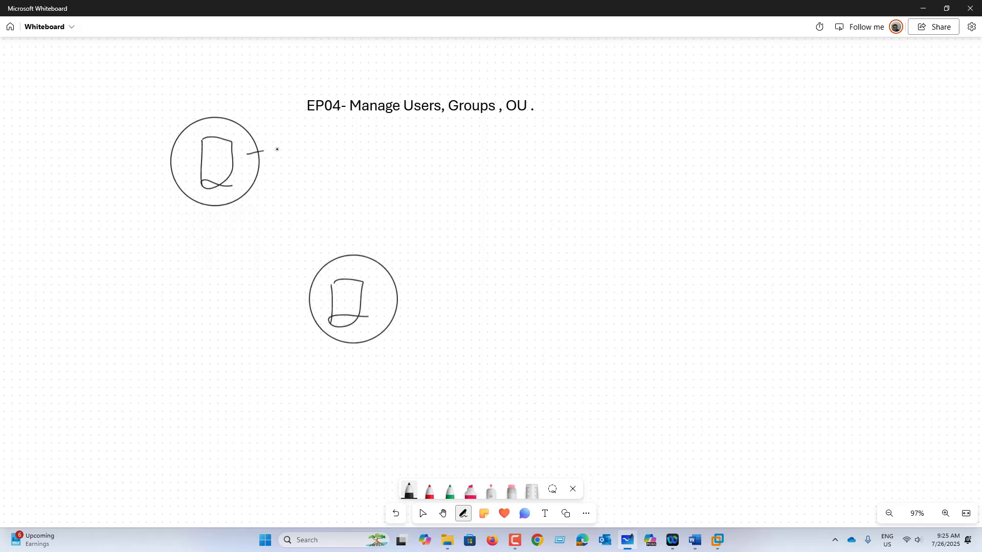
Write 'AD - KCORP.Com' beside the top server
drag(261, 151, 273, 149)
drag(279, 163, 296, 164)
mouse_move(318, 153)
mouse_down()
mouse_move(340, 169)
mouse_move(374, 167)
mouse_move(381, 149)
mouse_up()
drag(390, 150, 407, 165)
mouse_move(402, 146)
mouse_down()
mouse_move(401, 169)
mouse_move(404, 157)
mouse_up()
click(414, 165)
mouse_move(427, 150)
mouse_down()
mouse_move(433, 163)
mouse_move(455, 162)
mouse_up()
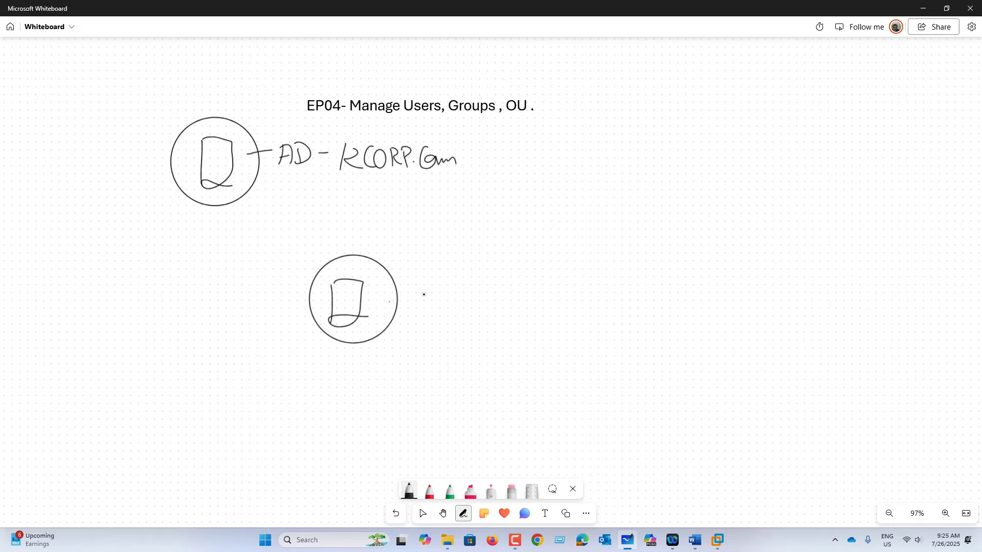
Draw an arrow from the lower computer to a numbered list 1–3 and label the computer C101
drag(417, 287, 456, 296)
mouse_move(565, 273)
mouse_down()
mouse_move(565, 288)
mouse_move(568, 265)
mouse_up()
drag(561, 309, 577, 323)
mouse_move(571, 299)
mouse_down()
mouse_move(555, 319)
mouse_move(571, 300)
mouse_up()
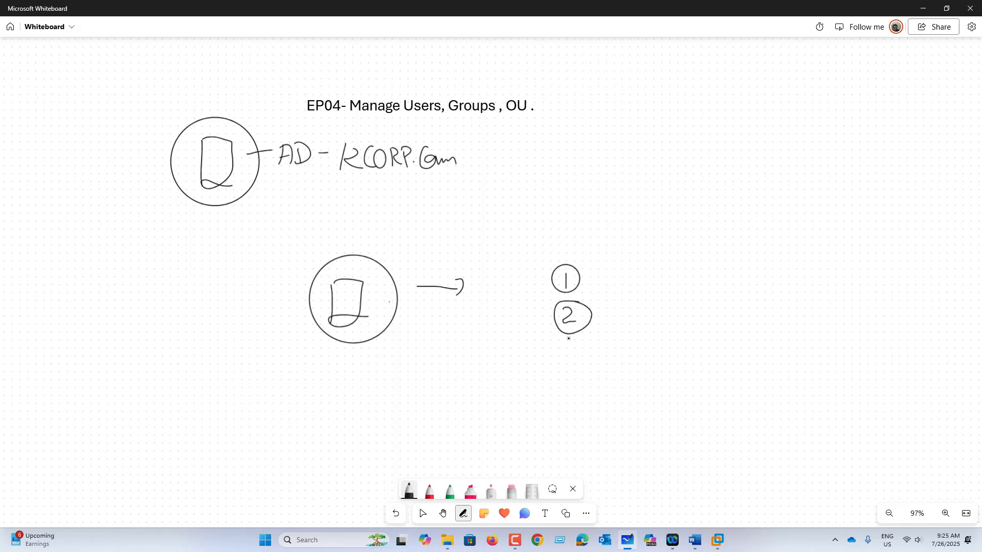
mouse_move(562, 345)
mouse_down()
mouse_move(569, 358)
mouse_move(585, 338)
mouse_up()
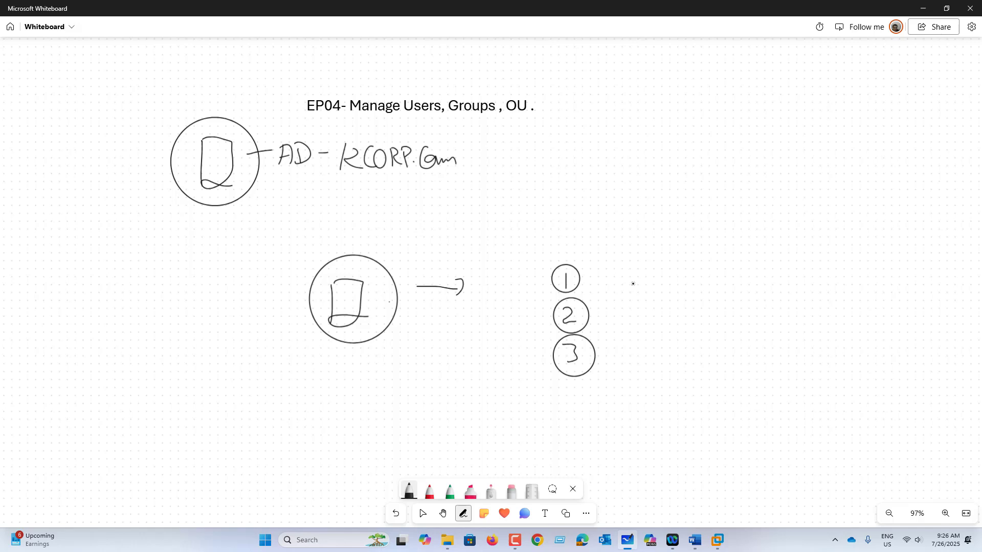
mouse_move(357, 352)
mouse_down()
mouse_move(351, 377)
mouse_move(382, 359)
mouse_move(403, 367)
mouse_up()
Write '→ C101\ADMIN - Local admin' beside item 1
mouse_move(598, 275)
mouse_down()
mouse_move(605, 285)
mouse_move(642, 285)
mouse_up()
drag(652, 267, 651, 286)
drag(665, 269, 679, 280)
drag(686, 258, 699, 285)
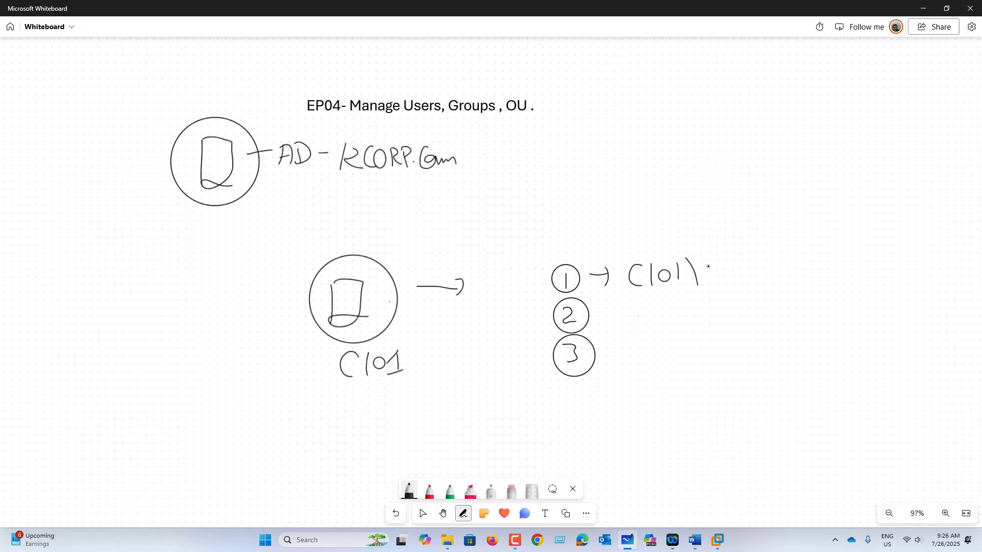
mouse_move(713, 261)
mouse_down()
mouse_move(704, 282)
mouse_move(720, 281)
mouse_up()
drag(703, 276, 727, 277)
mouse_move(723, 264)
mouse_down()
mouse_move(729, 277)
mouse_move(765, 274)
mouse_up()
mouse_move(770, 260)
mouse_down()
mouse_move(772, 272)
mouse_move(788, 259)
mouse_move(817, 262)
mouse_up()
mouse_move(830, 249)
mouse_down()
mouse_move(838, 271)
mouse_move(845, 262)
mouse_up()
drag(861, 256, 860, 270)
drag(865, 268, 926, 264)
drag(928, 264, 950, 265)
drag(953, 265, 960, 269)
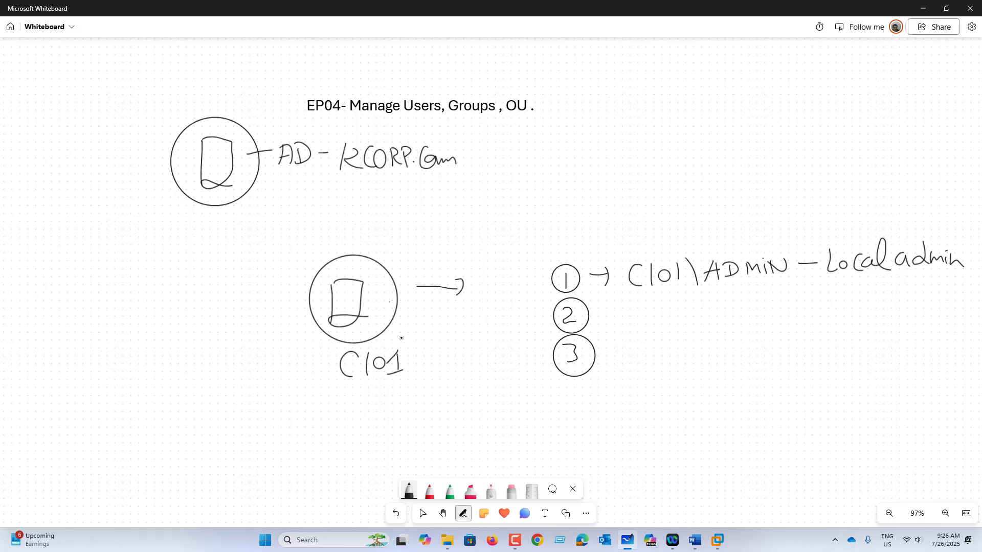
Draw an arrow from C101 up to the AD server and start writing '(KCORP\ADMIN' after the domain name
mouse_move(322, 274)
mouse_down()
mouse_move(249, 194)
mouse_move(270, 197)
mouse_up()
mouse_move(488, 132)
mouse_down()
mouse_move(487, 170)
mouse_move(504, 169)
mouse_up()
mouse_move(517, 146)
mouse_down()
mouse_move(506, 157)
mouse_move(536, 162)
mouse_up()
mouse_move(550, 147)
mouse_down()
mouse_move(566, 162)
mouse_move(581, 146)
mouse_move(600, 164)
mouse_move(625, 158)
mouse_up()
drag(610, 148, 628, 158)
Finish '(KCORP\ADMIN)' and write 'Domain-Admin' beside item 2
mouse_move(630, 138)
mouse_down()
mouse_move(632, 156)
mouse_move(655, 138)
mouse_up()
drag(655, 138, 680, 156)
mouse_move(682, 155)
mouse_down()
mouse_move(695, 138)
mouse_move(708, 162)
mouse_up()
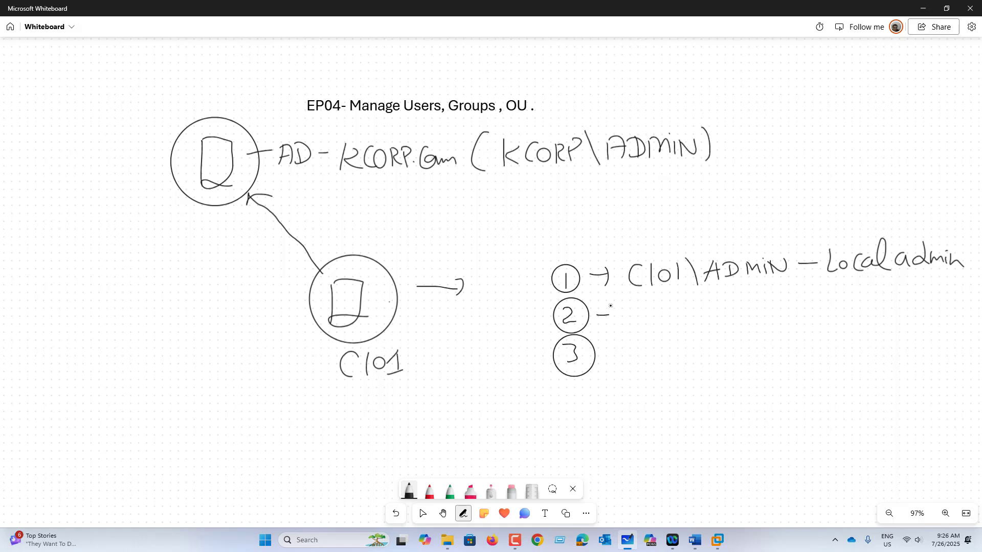
mouse_move(610, 306)
mouse_down()
mouse_move(609, 324)
mouse_move(629, 331)
mouse_move(679, 330)
mouse_up()
drag(688, 315, 692, 329)
mouse_move(698, 319)
mouse_down()
mouse_move(699, 330)
mouse_move(714, 329)
mouse_up()
drag(720, 322, 762, 326)
mouse_move(772, 315)
mouse_down()
mouse_move(773, 323)
mouse_move(794, 322)
mouse_up()
drag(798, 322, 812, 320)
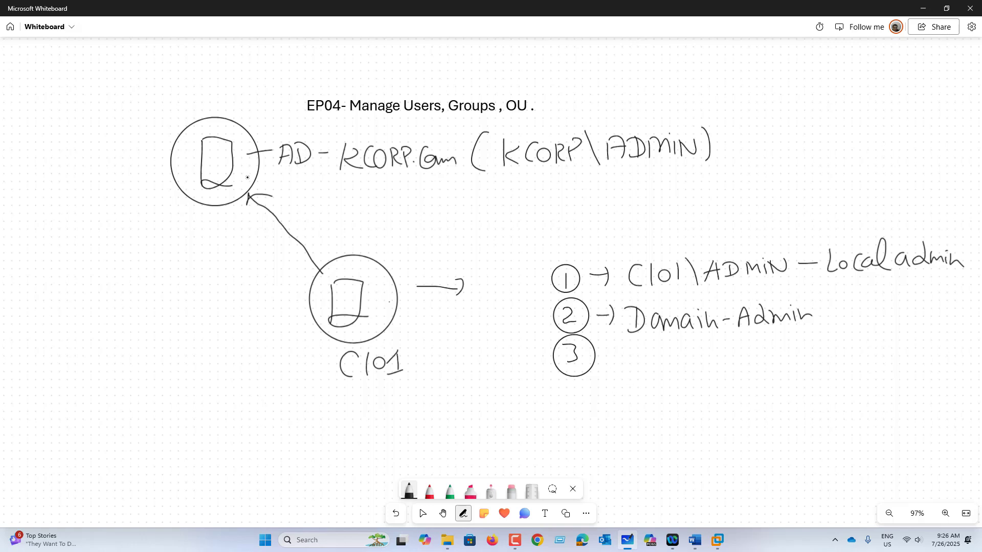
Draw a circled user figure under the AD line and label it with the user's name
mouse_move(246, 181)
mouse_down()
mouse_move(314, 178)
mouse_move(321, 188)
mouse_move(310, 200)
mouse_up()
drag(303, 180, 338, 190)
mouse_move(342, 184)
mouse_down()
mouse_move(340, 198)
mouse_move(380, 200)
mouse_up()
mouse_move(382, 193)
mouse_down()
mouse_move(388, 200)
mouse_move(409, 184)
mouse_up()
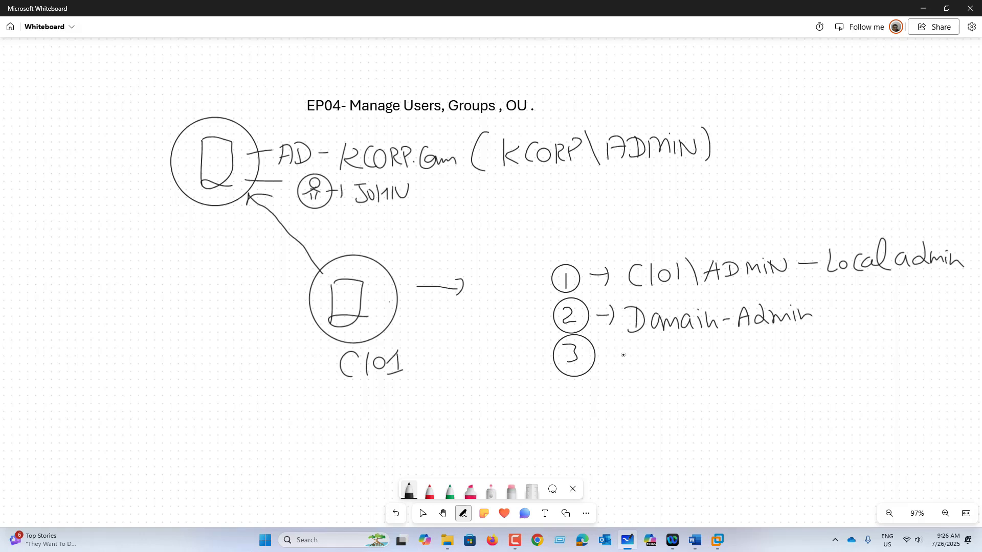
Write the KCORP domain user account entry beside item 3
drag(620, 344, 620, 368)
mouse_move(632, 349)
mouse_down()
mouse_move(624, 357)
mouse_move(636, 365)
mouse_move(656, 365)
mouse_move(661, 353)
mouse_up()
mouse_move(671, 364)
mouse_down()
mouse_move(675, 349)
mouse_move(682, 364)
mouse_up()
mouse_move(687, 353)
mouse_down()
mouse_move(688, 366)
mouse_move(692, 357)
mouse_move(712, 374)
mouse_up()
drag(738, 342, 722, 365)
drag(718, 345, 740, 344)
mouse_move(746, 352)
mouse_down()
mouse_move(744, 364)
mouse_move(751, 353)
mouse_up()
mouse_move(756, 352)
mouse_down()
mouse_move(767, 347)
mouse_move(766, 364)
mouse_up()
drag(773, 362, 794, 344)
Frame C101 and the numbered login list with the pink highlighter
click(471, 491)
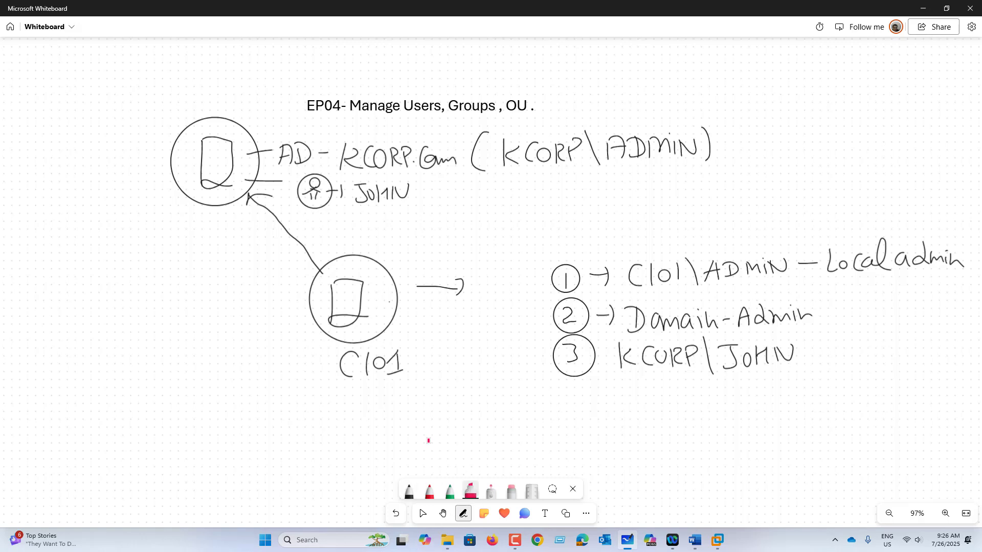
mouse_move(325, 350)
mouse_down()
mouse_move(417, 394)
mouse_move(321, 346)
mouse_up()
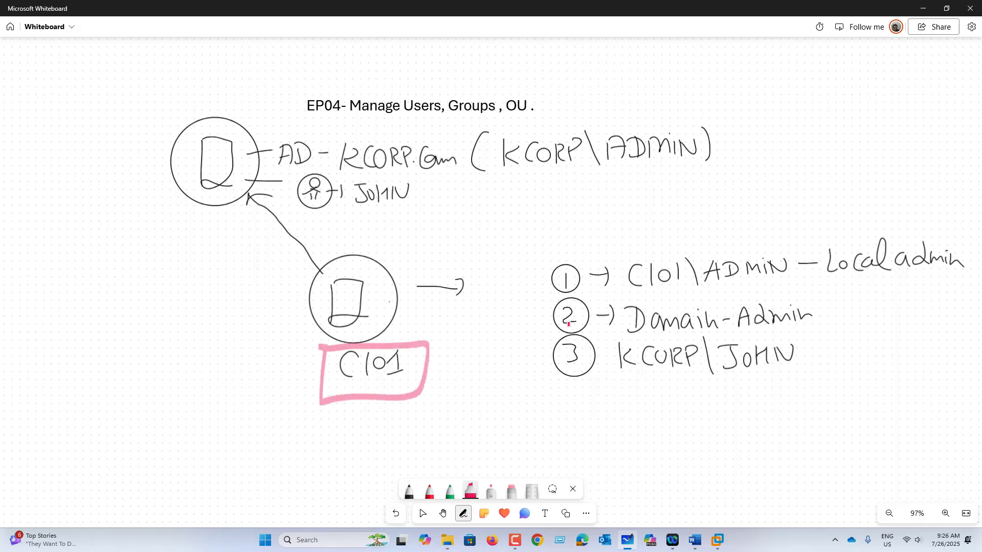
mouse_move(538, 253)
mouse_down()
mouse_move(525, 427)
mouse_move(896, 404)
mouse_move(971, 276)
mouse_move(717, 244)
mouse_move(540, 255)
mouse_up()
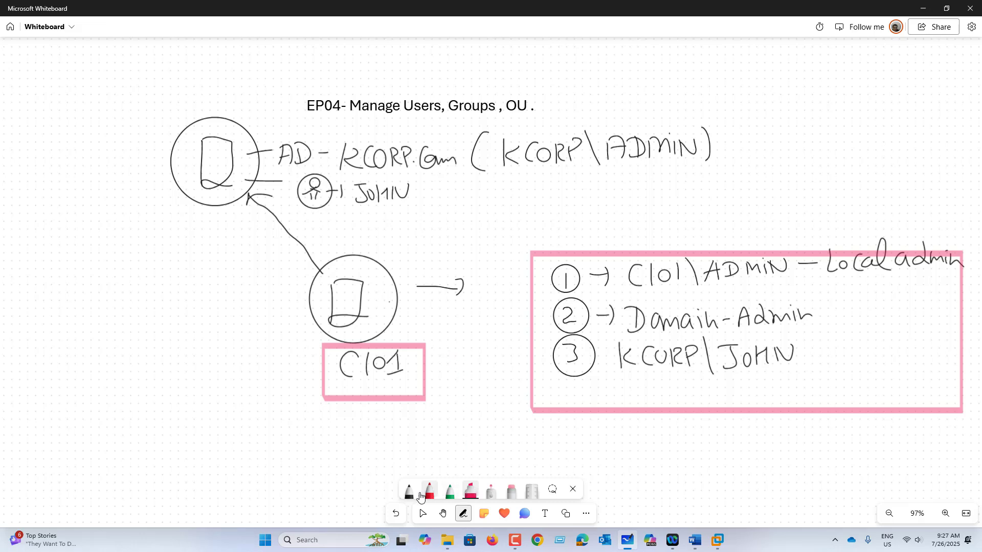
Add a dash after the user entry, draw a second user figure, and box both users together
click(412, 489)
drag(795, 354, 810, 352)
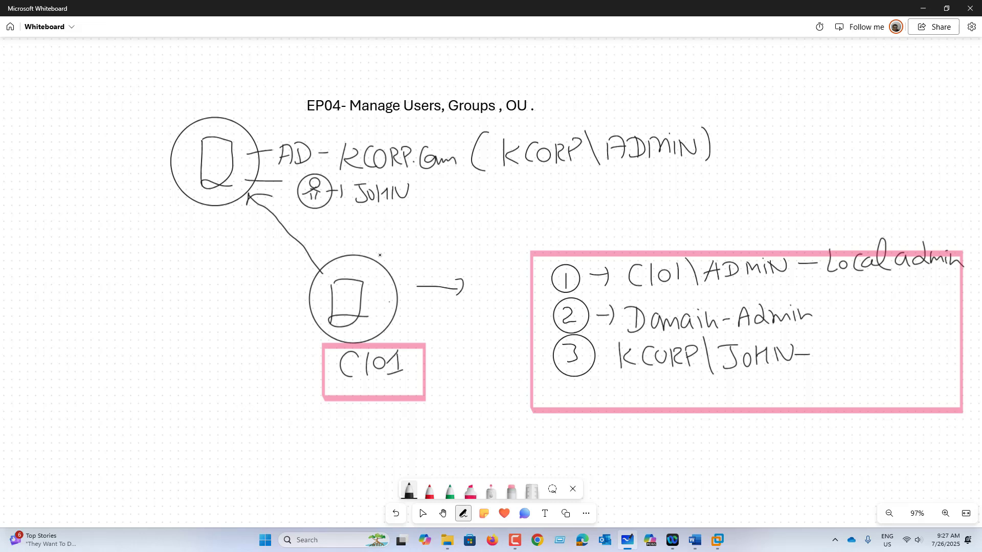
mouse_move(318, 214)
mouse_down()
mouse_move(317, 234)
mouse_move(406, 214)
mouse_up()
mouse_move(420, 176)
mouse_down()
mouse_move(389, 175)
mouse_move(380, 239)
mouse_move(420, 178)
mouse_up()
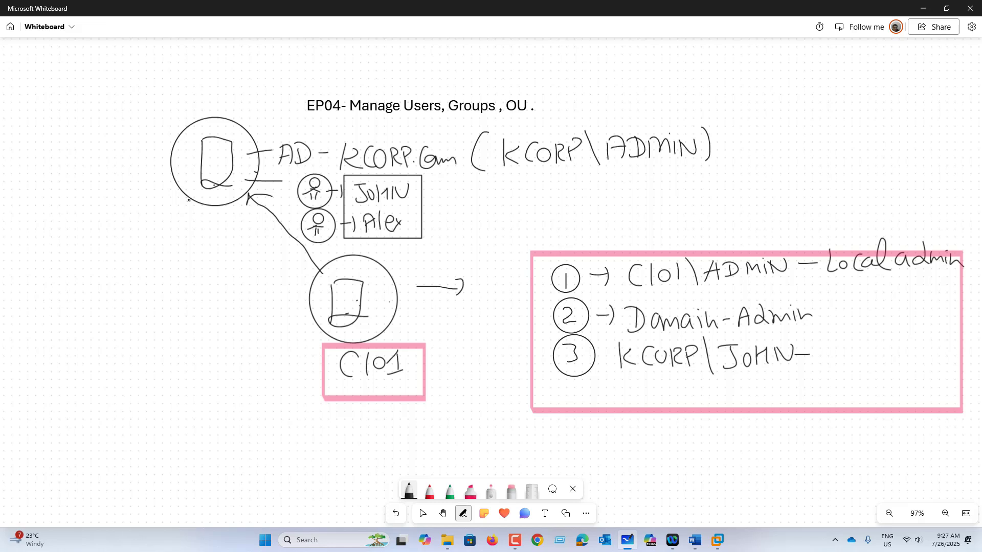
Draw an arrow from the users box and start a list on the left with '1 Login-Hours'
mouse_move(409, 206)
mouse_down()
mouse_move(440, 206)
mouse_move(434, 220)
mouse_up()
drag(454, 209, 461, 208)
mouse_move(27, 231)
mouse_down()
mouse_move(27, 256)
mouse_move(30, 230)
mouse_move(66, 254)
mouse_move(96, 237)
mouse_move(90, 264)
mouse_up()
mouse_move(100, 239)
mouse_down()
mouse_move(102, 251)
mouse_move(125, 242)
mouse_up()
drag(130, 233, 139, 250)
mouse_move(156, 234)
mouse_down()
mouse_move(153, 246)
mouse_move(176, 244)
mouse_up()
drag(179, 230, 184, 245)
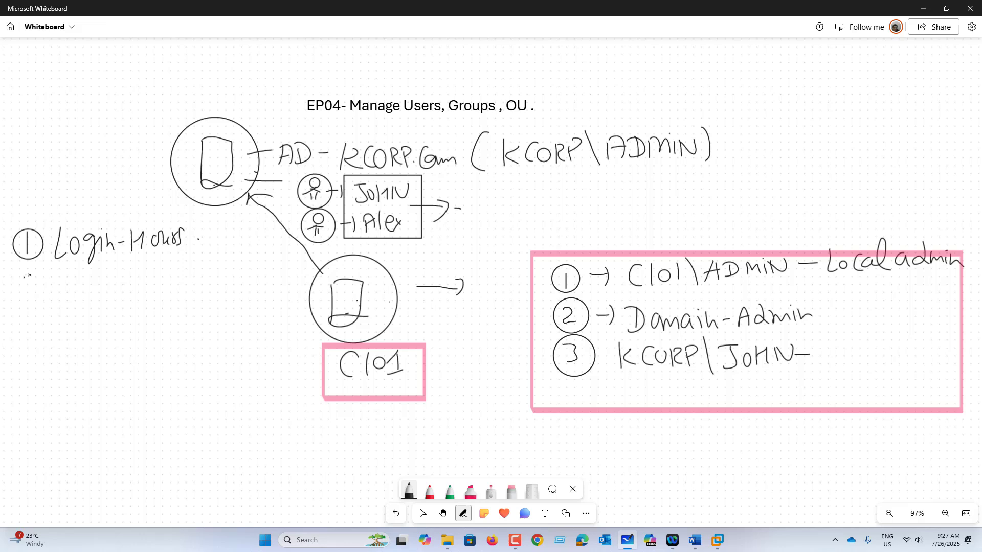
Add list item '2 Reset' and a circled 3 below it
drag(25, 276, 44, 289)
drag(32, 266, 69, 295)
mouse_move(71, 270)
mouse_down()
mouse_move(81, 291)
mouse_move(93, 289)
mouse_up()
mouse_move(104, 271)
mouse_down()
mouse_move(96, 289)
mouse_move(128, 285)
mouse_up()
drag(119, 274, 136, 270)
drag(37, 323, 37, 337)
mouse_move(34, 313)
mouse_down()
mouse_move(68, 336)
mouse_move(81, 332)
mouse_up()
Write 'Login-ONLY-1machine' beside item 3
mouse_move(85, 321)
mouse_down()
mouse_move(89, 341)
mouse_move(103, 335)
mouse_up()
mouse_move(108, 310)
mouse_down()
mouse_move(118, 335)
mouse_move(143, 309)
mouse_up()
mouse_move(155, 324)
mouse_down()
mouse_move(158, 307)
mouse_move(174, 322)
mouse_up()
mouse_move(176, 314)
mouse_down()
mouse_move(185, 313)
mouse_move(179, 338)
mouse_up()
drag(198, 316, 220, 305)
mouse_move(218, 307)
mouse_down()
mouse_move(215, 328)
mouse_move(228, 325)
mouse_up()
mouse_move(232, 313)
mouse_down()
mouse_move(237, 325)
mouse_move(249, 323)
mouse_up()
drag(258, 313, 262, 325)
drag(277, 306, 283, 324)
drag(285, 315, 295, 324)
drag(297, 319, 303, 320)
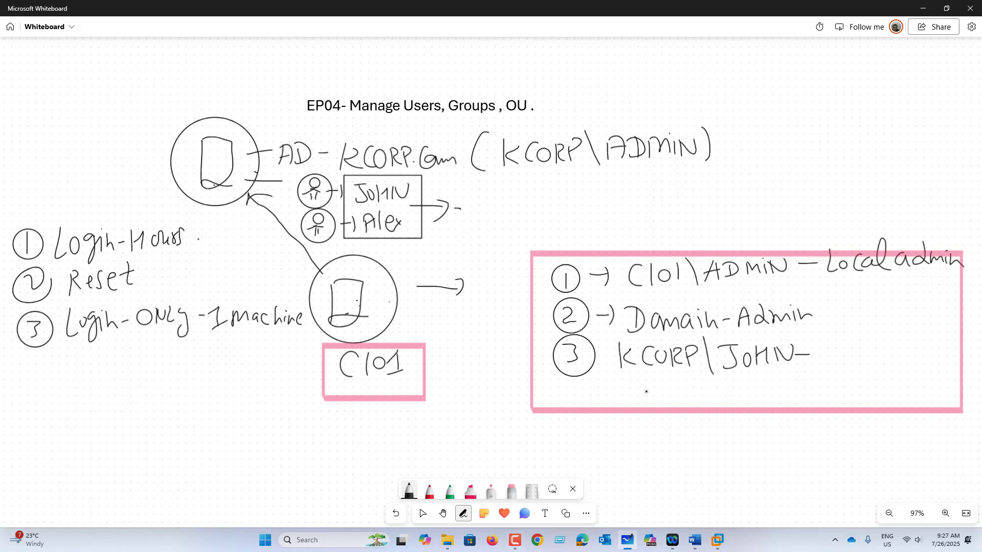
Briefly check the CL01 VM, then draw a circled server at the arrow's tip on the whiteboard
click(717, 540)
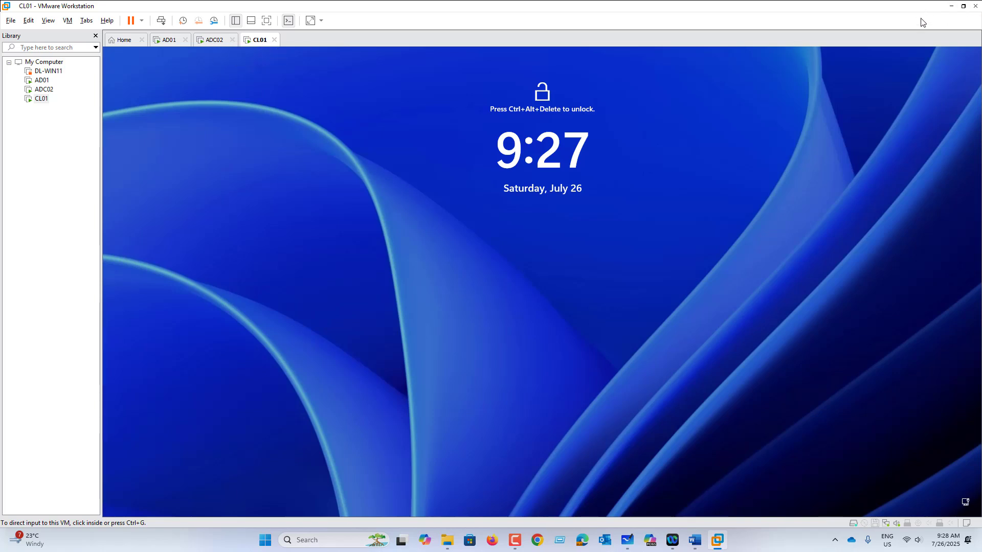
click(951, 6)
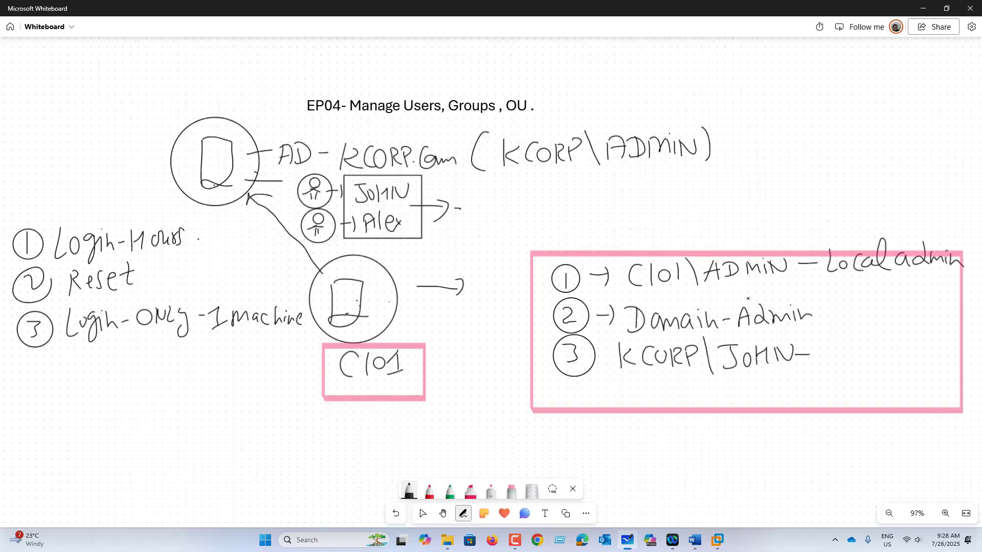
mouse_move(472, 273)
mouse_down()
mouse_move(475, 307)
mouse_move(491, 304)
mouse_up()
mouse_move(479, 254)
mouse_down()
mouse_move(450, 286)
mouse_move(478, 254)
mouse_up()
mouse_move(472, 339)
mouse_down()
mouse_move(463, 353)
mouse_move(486, 359)
mouse_move(519, 336)
mouse_move(451, 371)
mouse_up()
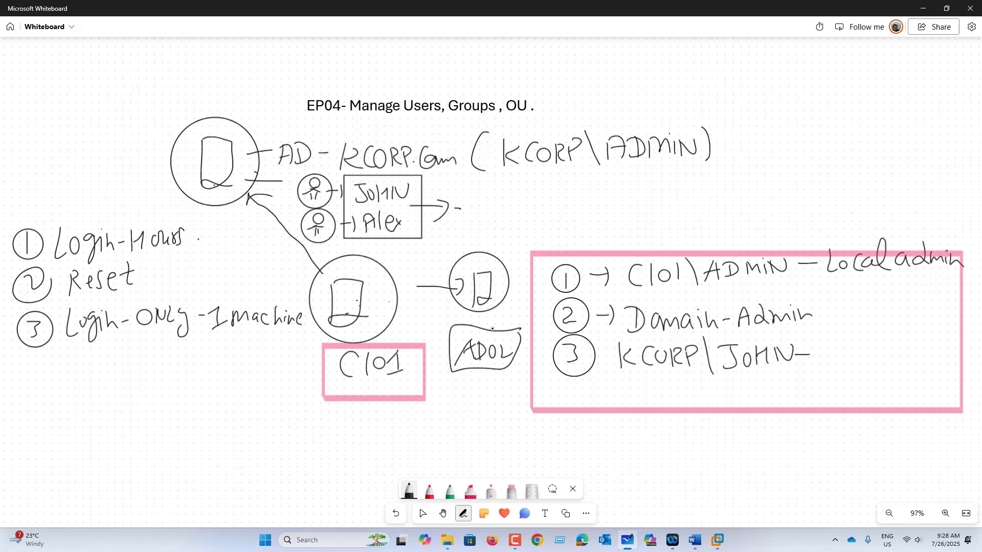
Label the top server AD-01 with an arrow and mark the C101 computer icon
drag(208, 121, 208, 94)
drag(202, 109, 232, 89)
mouse_move(232, 72)
mouse_down()
mouse_move(242, 84)
mouse_move(251, 78)
mouse_up()
mouse_move(254, 71)
mouse_down()
mouse_move(269, 86)
mouse_move(201, 98)
mouse_move(277, 55)
mouse_up()
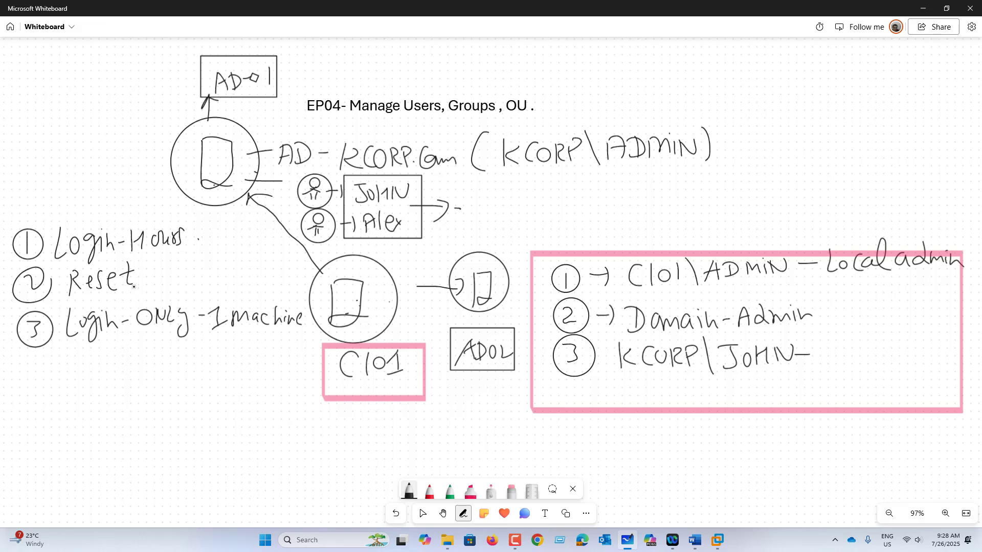
drag(388, 284, 366, 300)
Tick Login-Hours and Reset in pink, then bring up the CL01 virtual machine
click(470, 491)
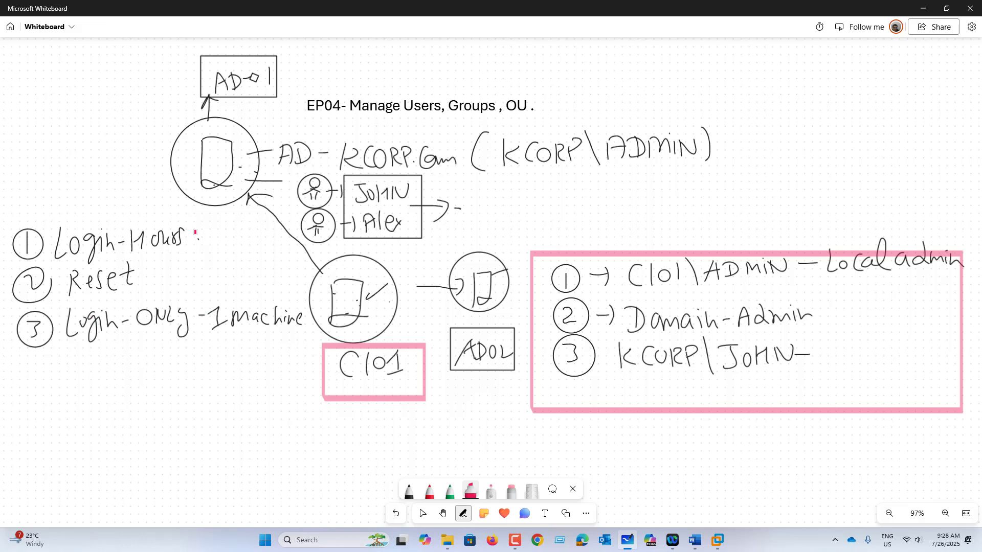
drag(198, 232, 231, 218)
drag(145, 274, 171, 261)
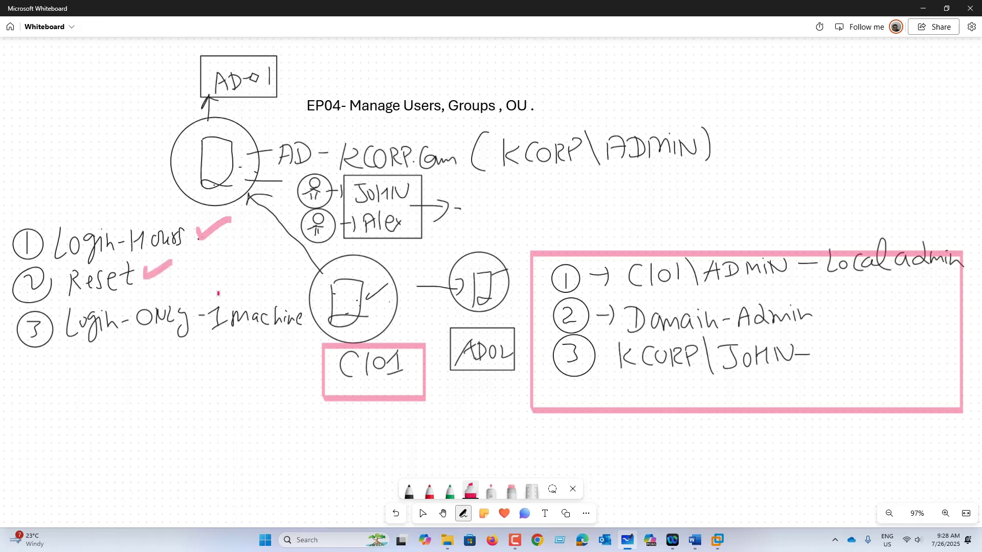
drag(218, 293, 238, 290)
click(721, 543)
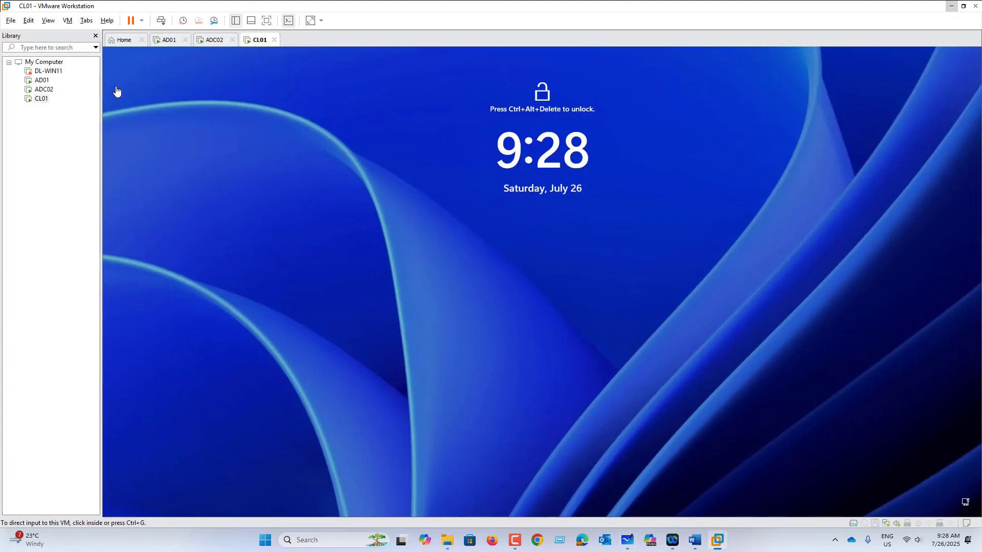
On AD01, start a new user in KCORP.COM and enter the user's name and logon name
click(155, 41)
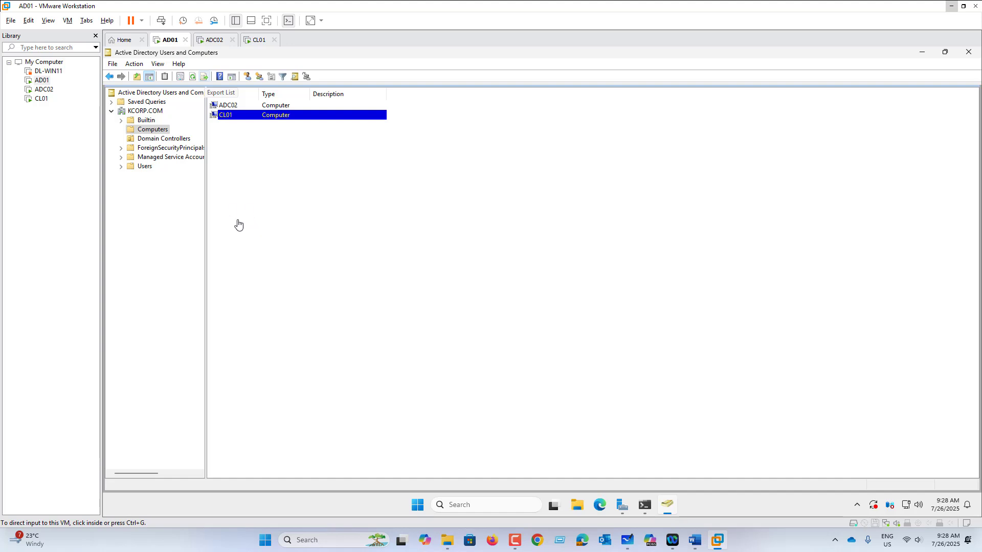
click(147, 112)
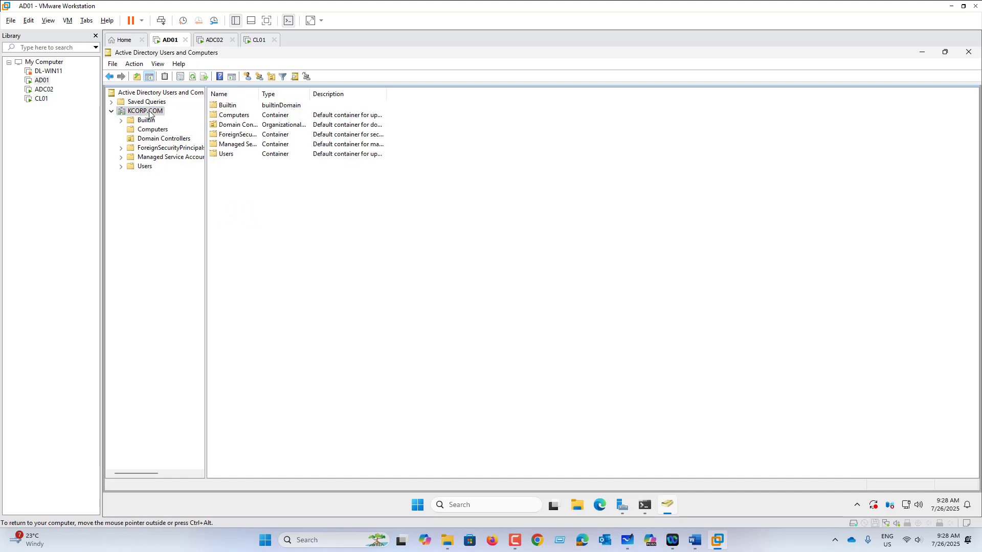
right_click(150, 112)
mouse_move(176, 191)
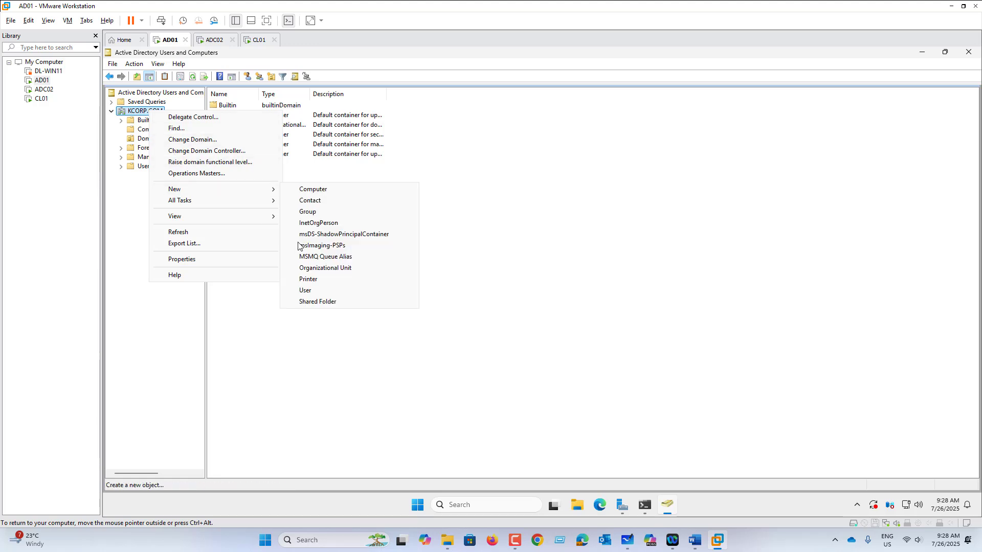
click(319, 290)
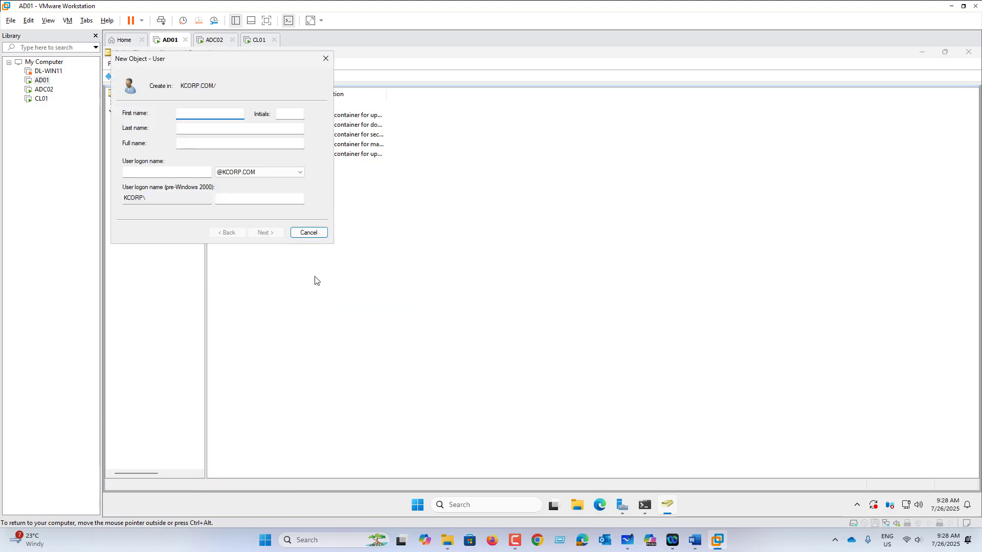
text(Jo)
click(173, 172)
text(John)
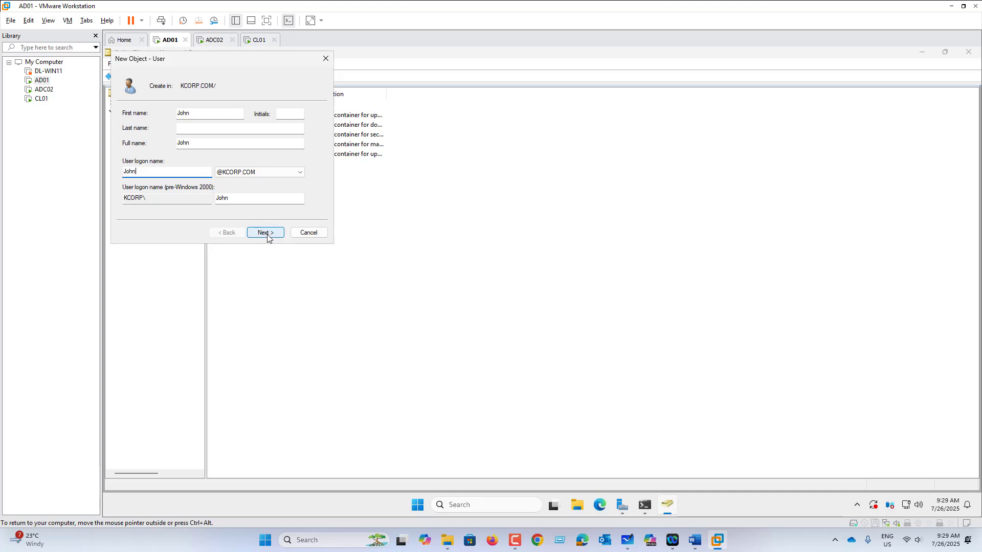
Enter and confirm the account password, untick change at next logon, tick Password never expires, and finish
click(264, 232)
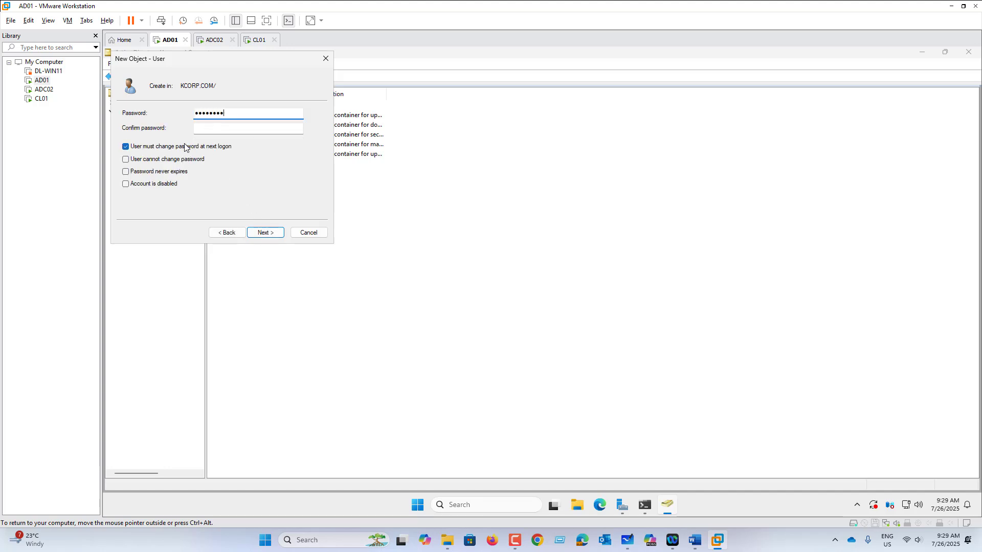
key(Tab)
text(P)
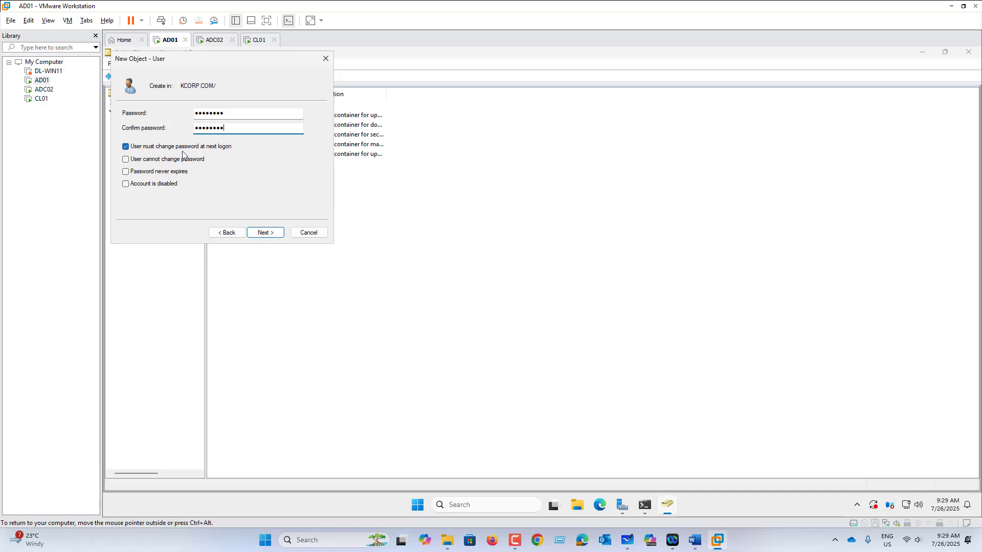
click(191, 150)
click(172, 173)
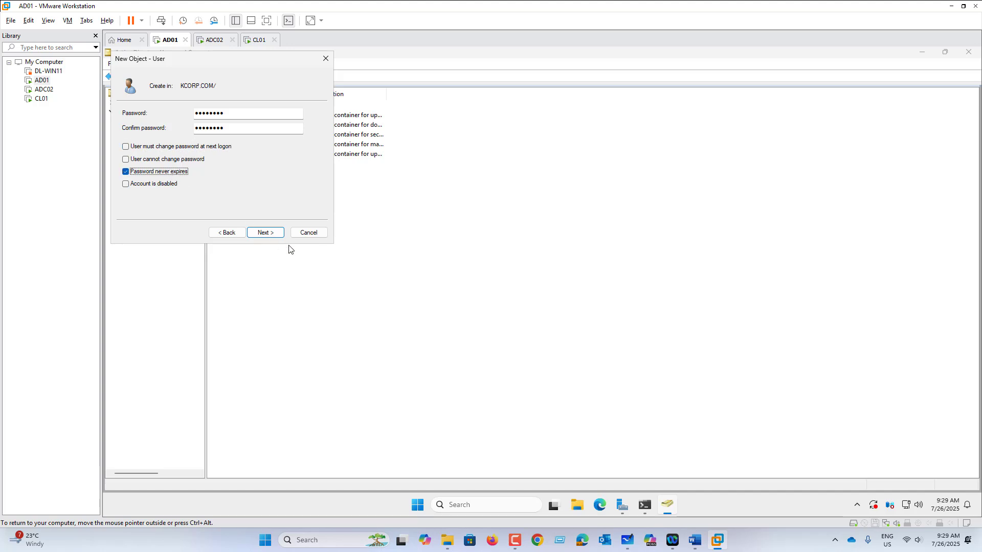
click(277, 236)
click(270, 233)
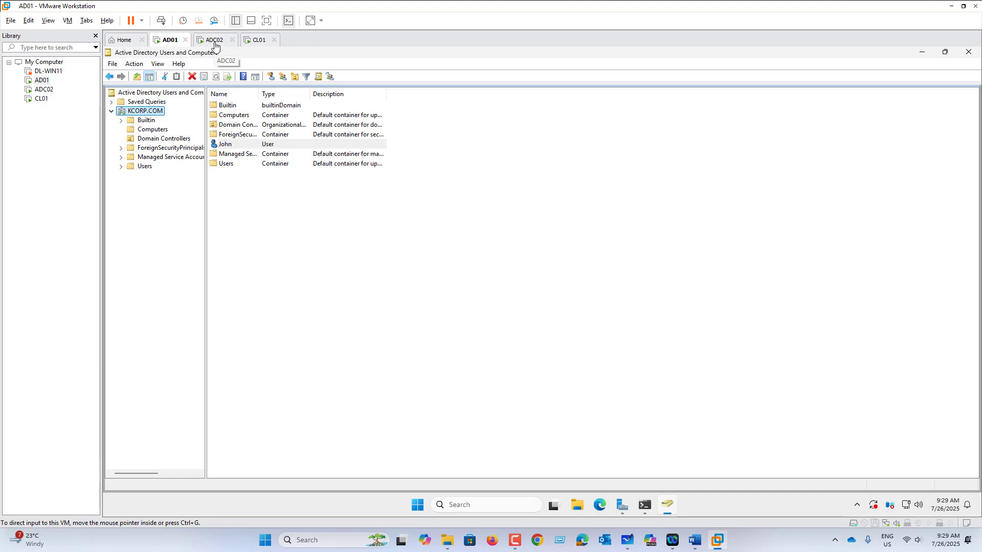
Send Ctrl+Alt+Del to ADC02 from the VM menu to reach its sign-in screen
click(215, 41)
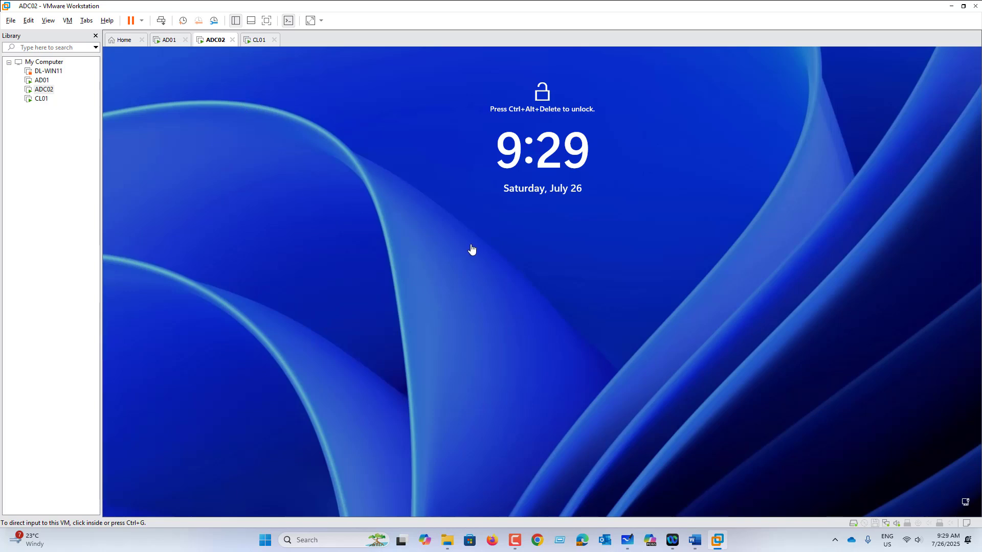
click(456, 259)
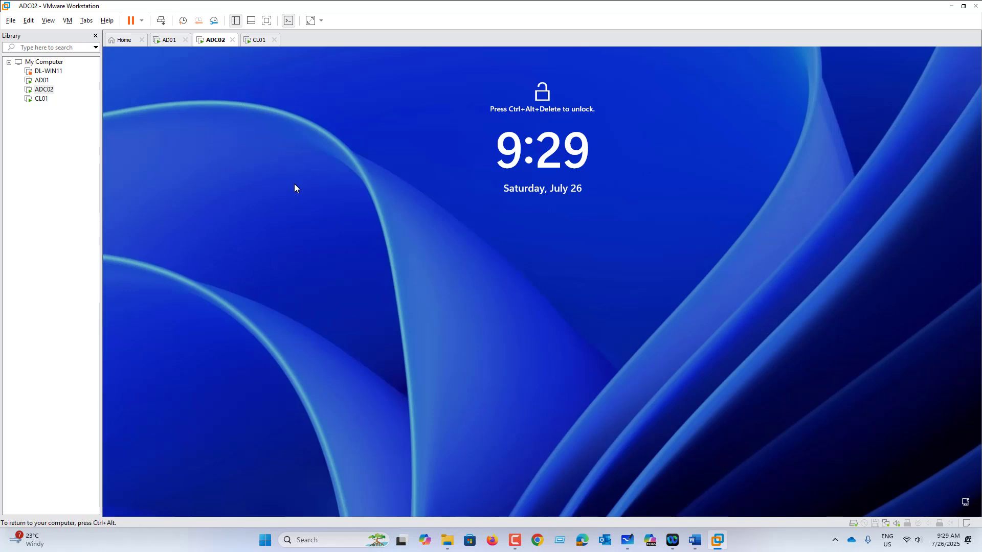
click(67, 21)
click(123, 74)
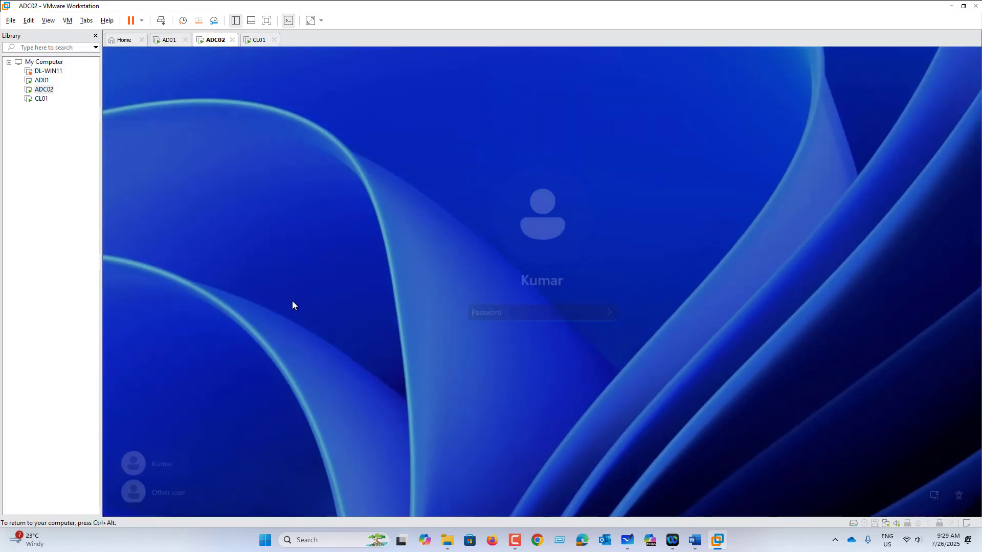
Sign in as Other user with the new account's name and password, then switch to CL01
click(171, 496)
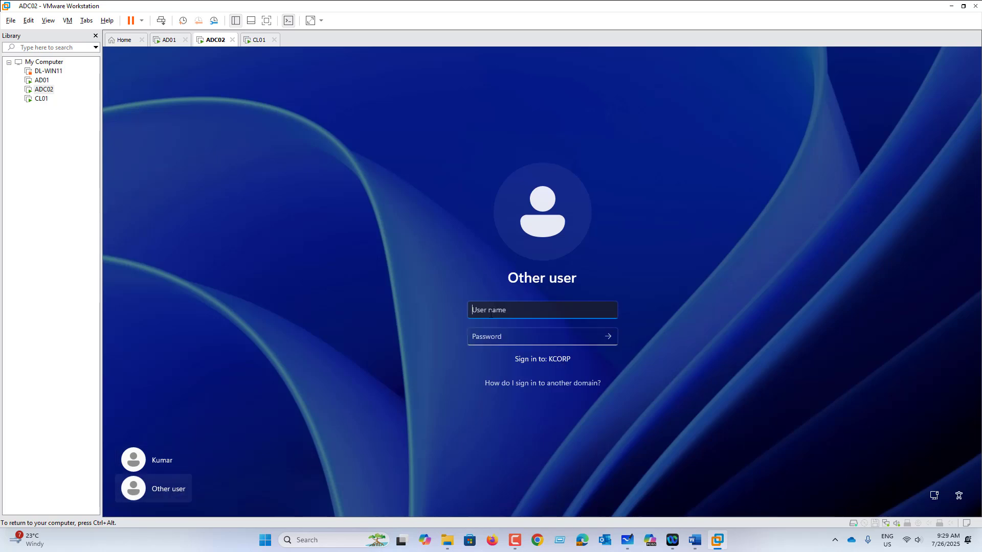
text(john)
key(Tab)
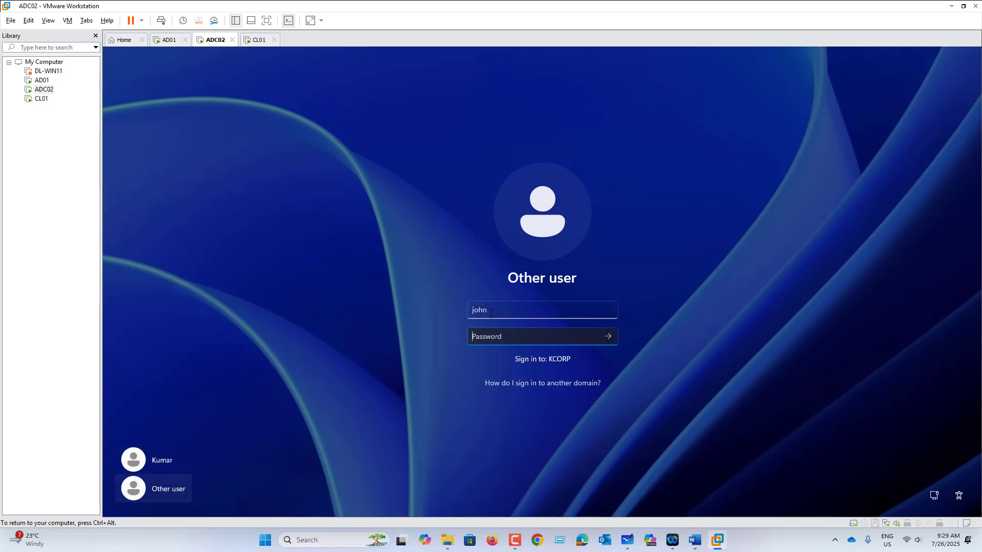
text(P)
key(Return)
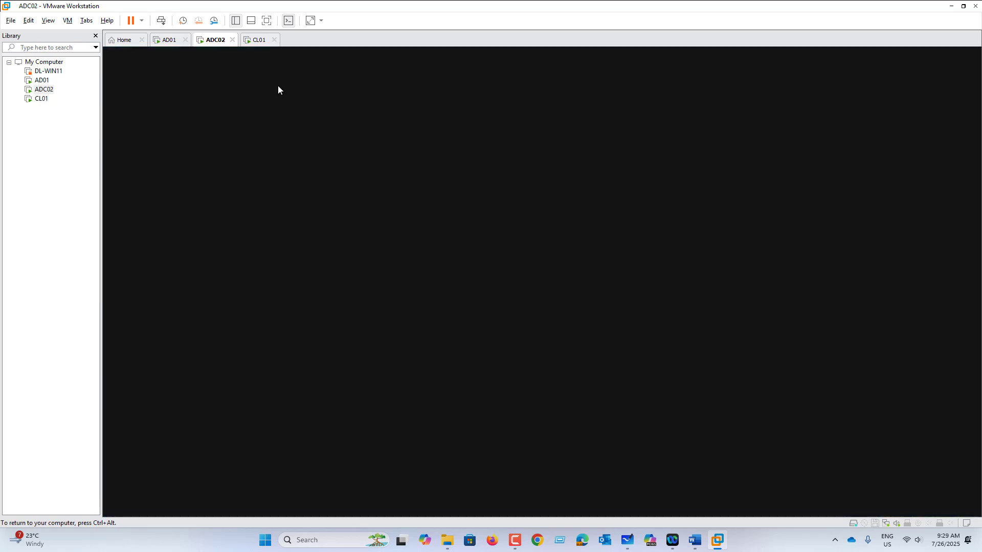
click(259, 43)
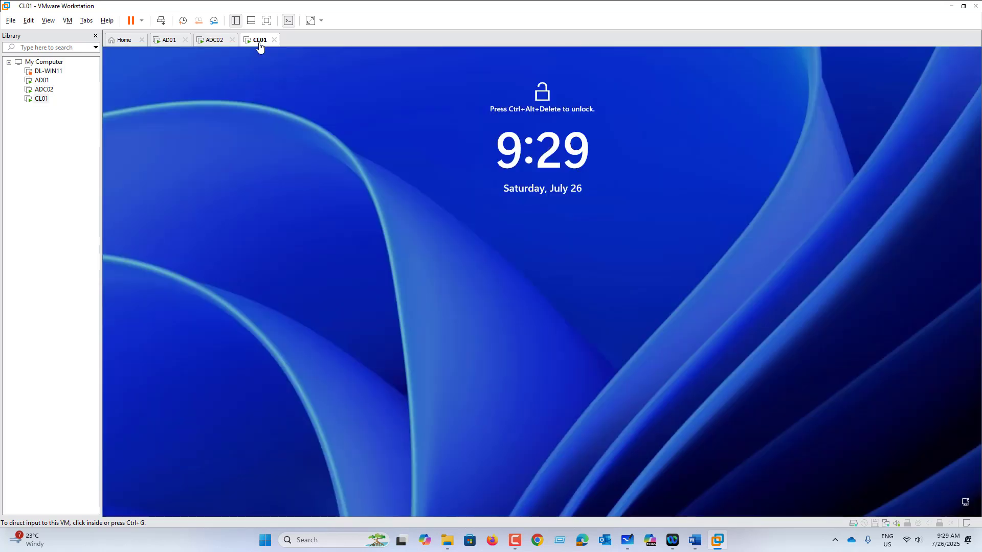
Send Ctrl+Alt+Del to CL01 and choose Other user on the sign-in screen
click(67, 21)
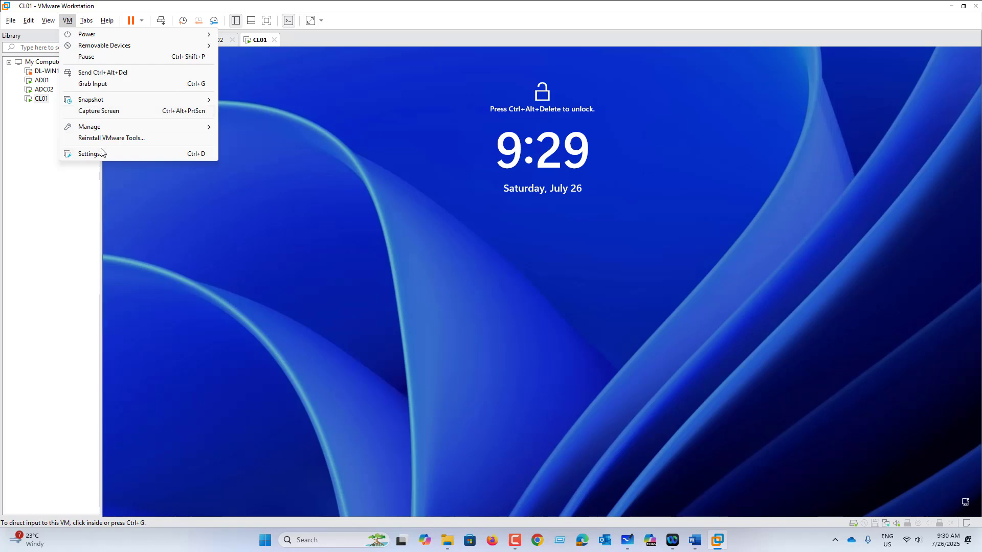
click(100, 72)
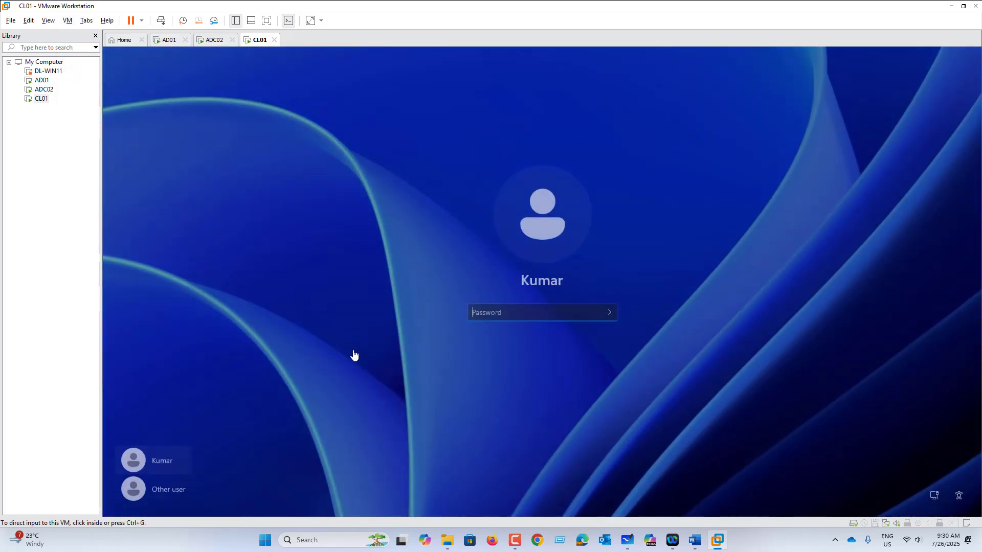
click(196, 486)
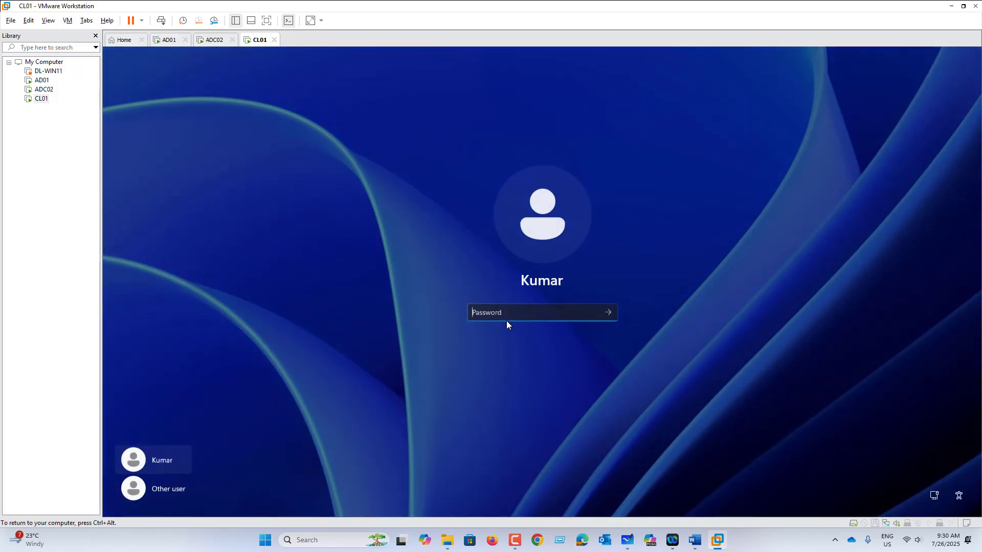
click(173, 493)
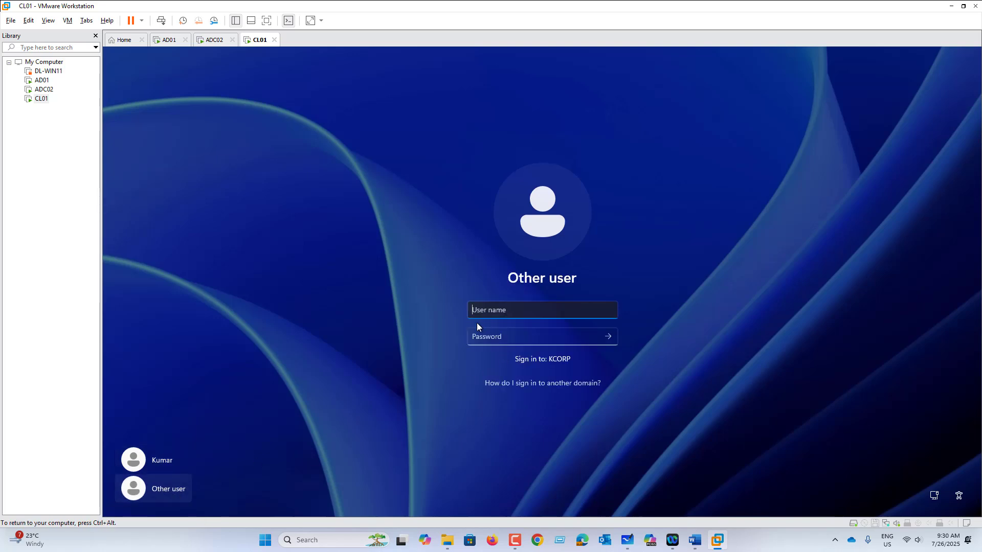
Sign in as John, re-entering the password after the first attempt is rejected
text(john)
key(Tab)
text(P)
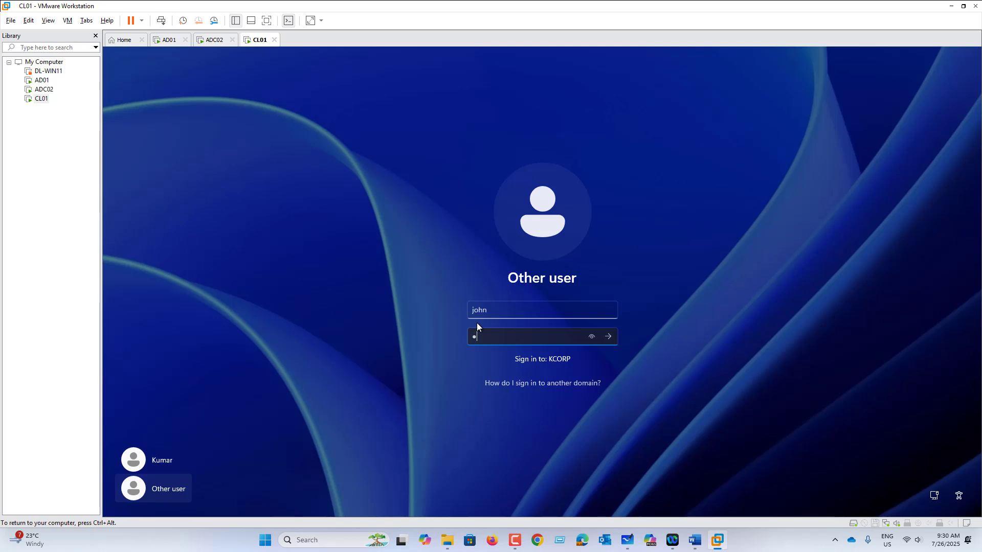
text(•••••••)
key(Return)
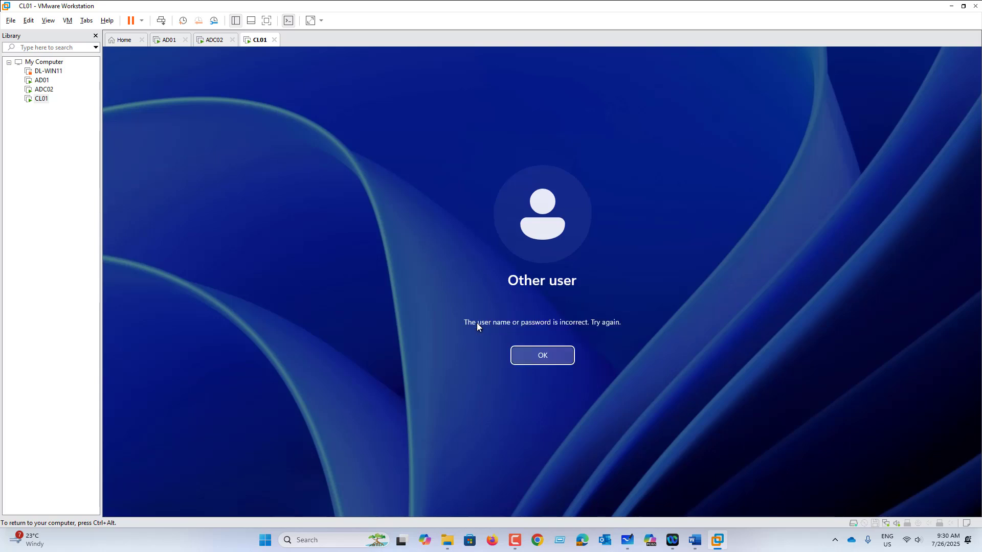
key(Return)
text(••)
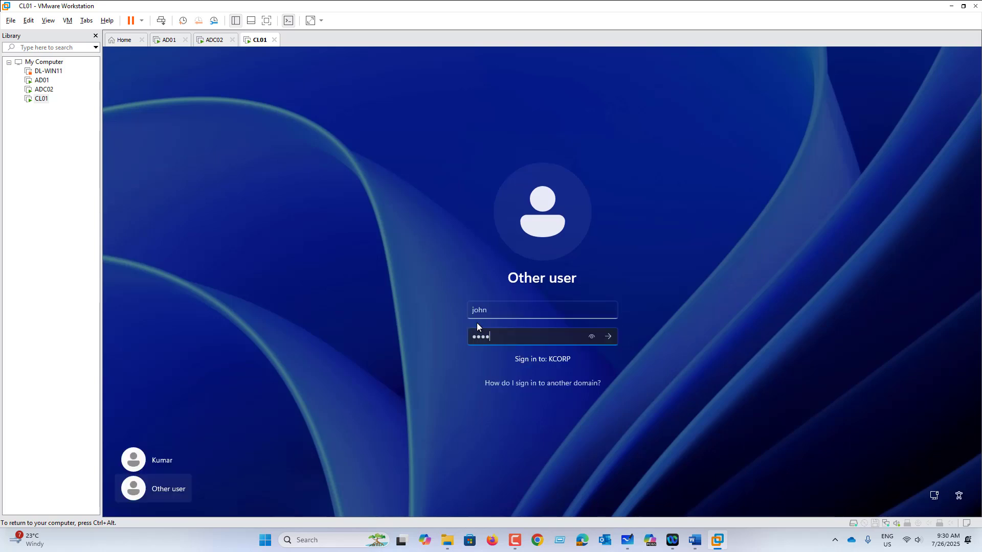
text(••••)
key(Return)
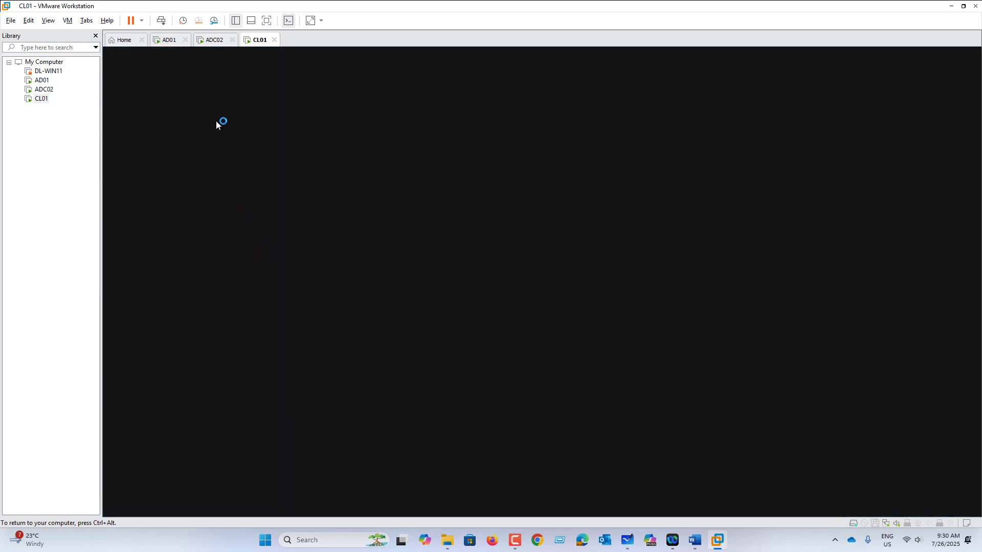
Open a command prompt on ADC02 and run whoami to show the signed-in account
click(213, 41)
click(450, 513)
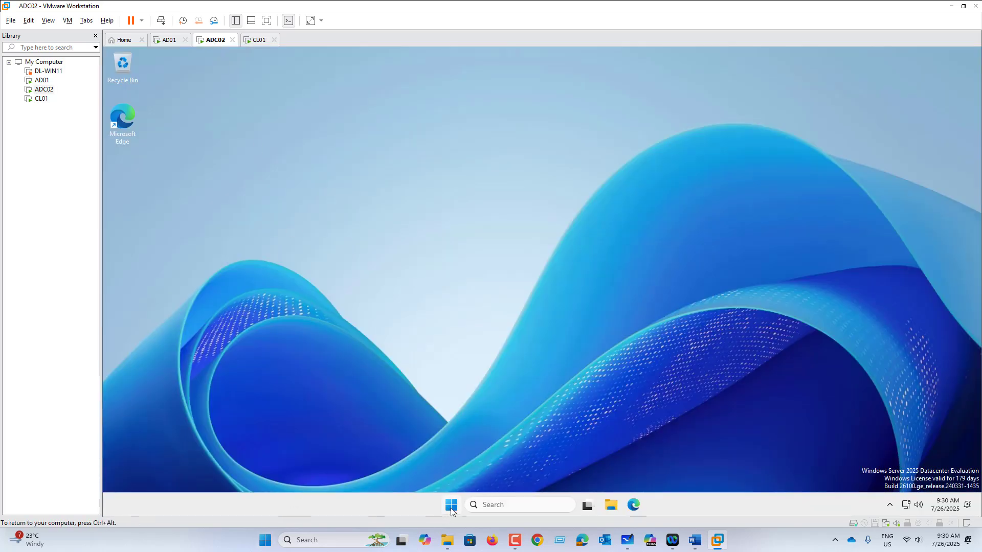
right_click(450, 507)
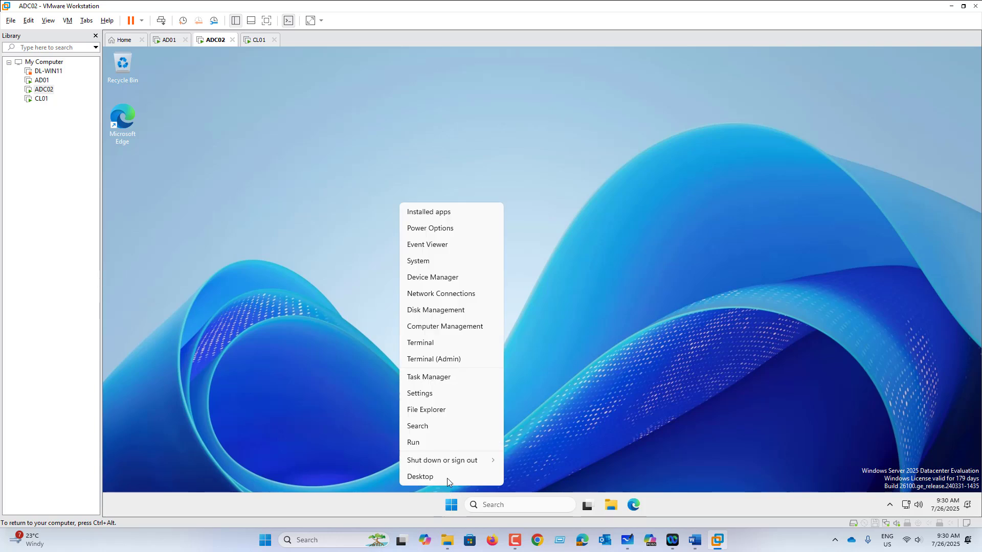
click(431, 443)
text(cmd)
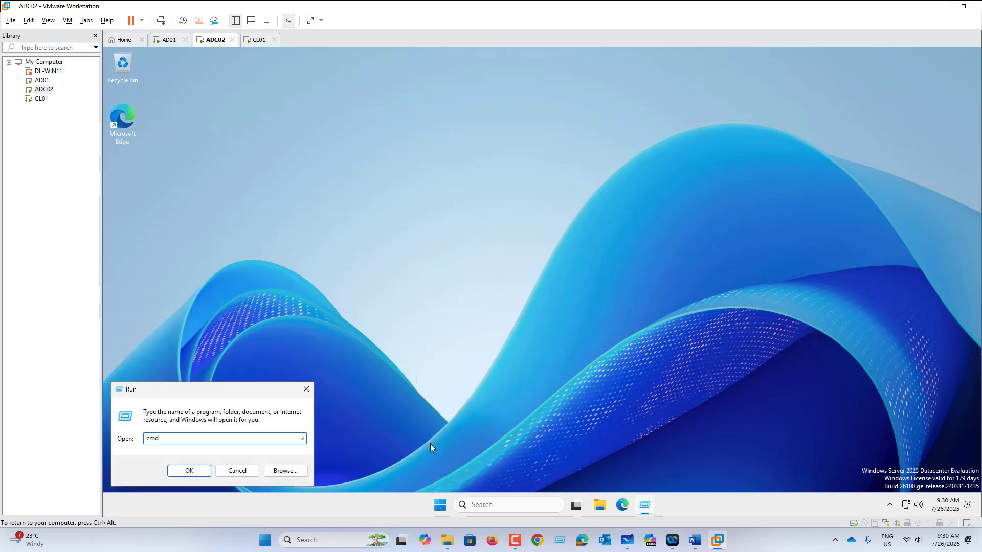
key(Return)
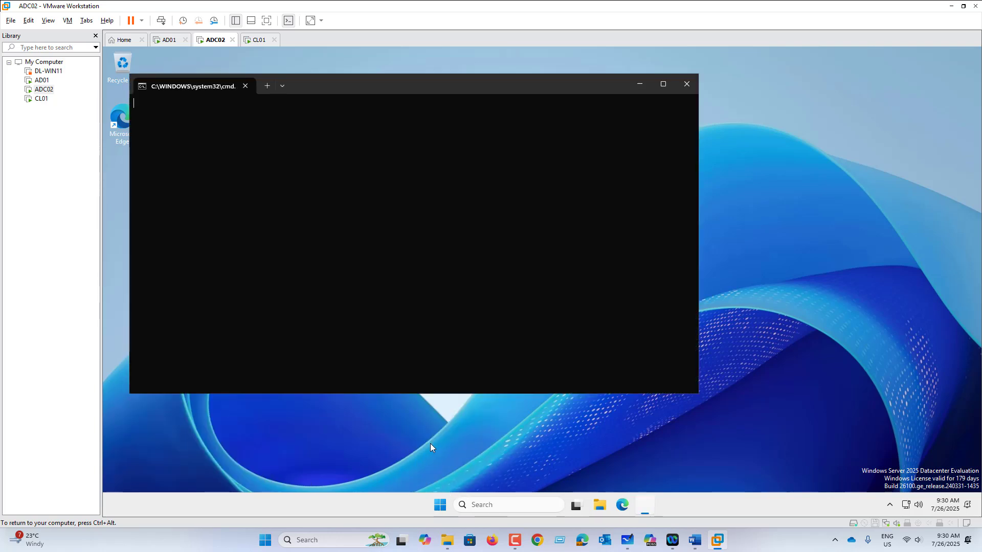
text(who)
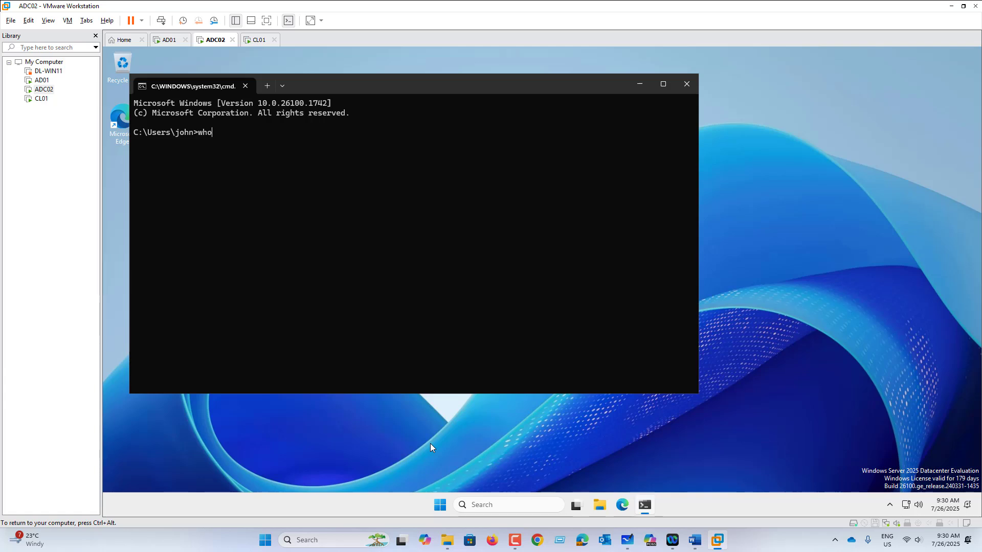
text(ami)
key(Return)
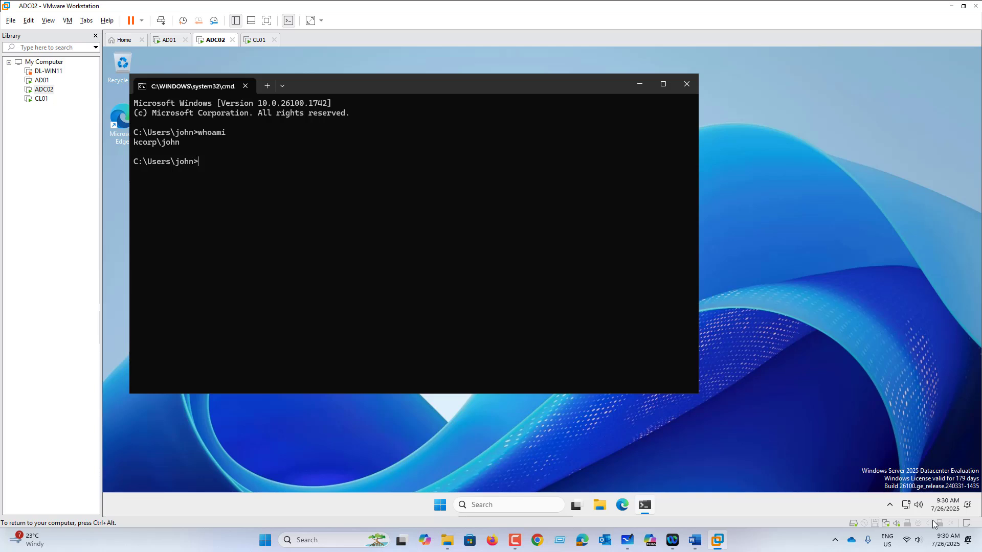
Glance at the notifications panel, then move the command prompt window right and down
click(951, 511)
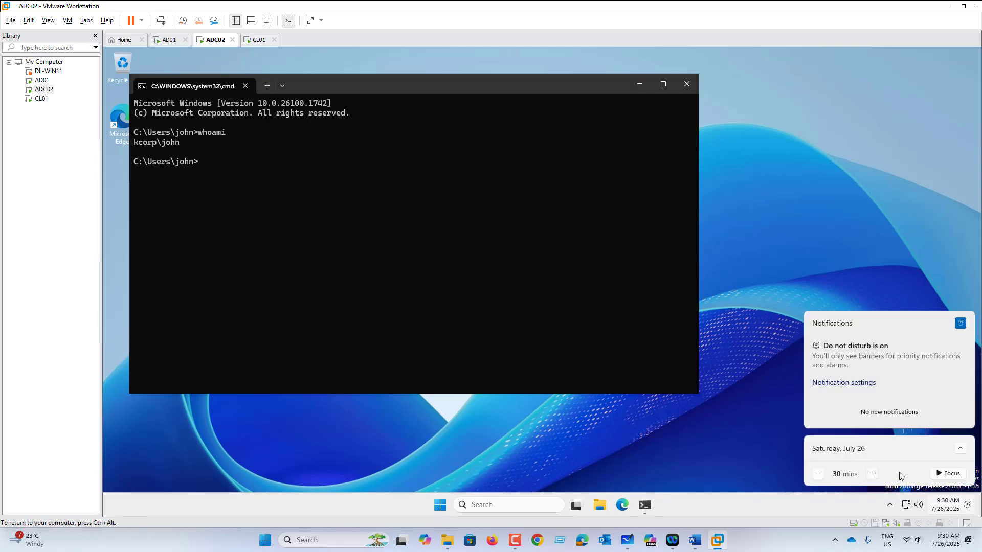
click(702, 444)
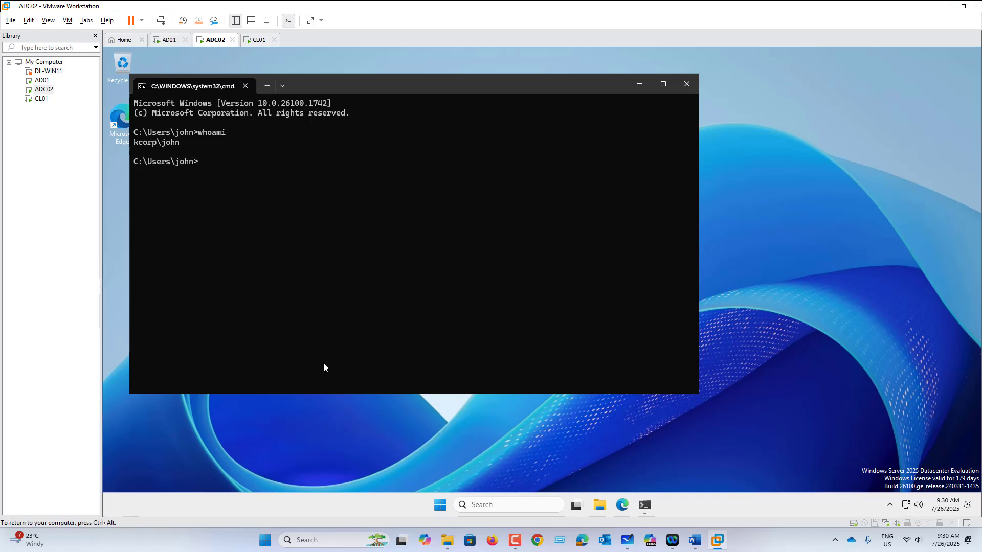
click(342, 89)
drag(343, 89, 412, 106)
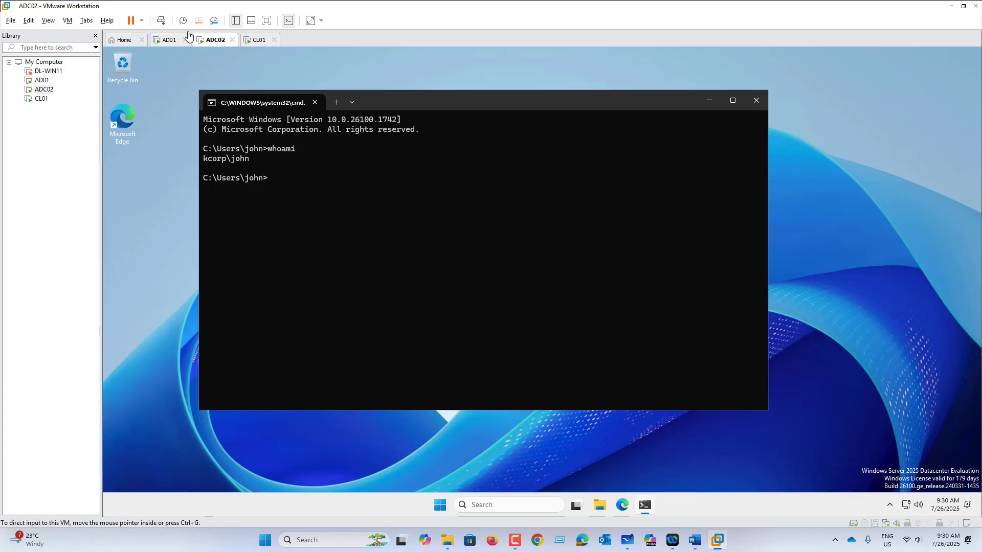
On AD01, reset John's password, confirm the new one, and dismiss the success notice
click(168, 40)
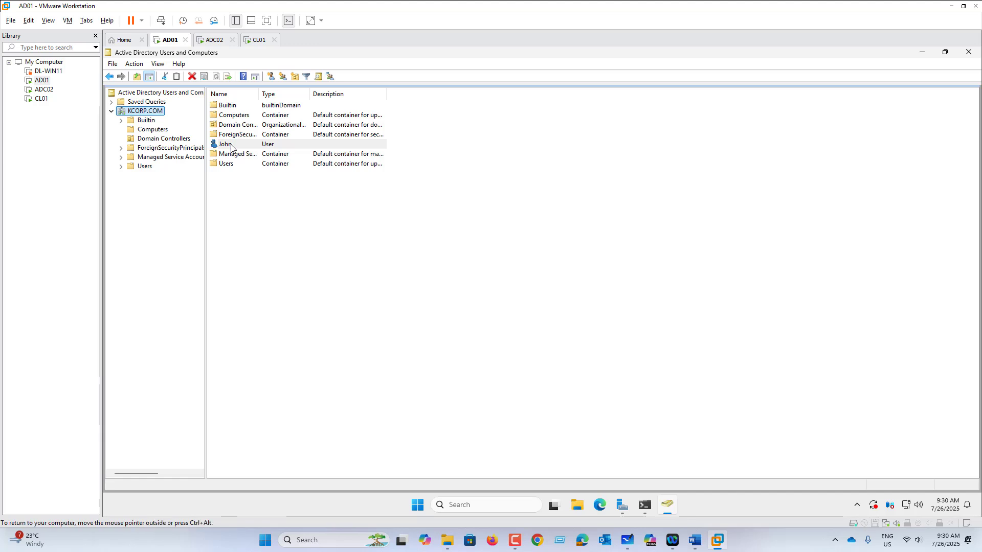
right_click(231, 148)
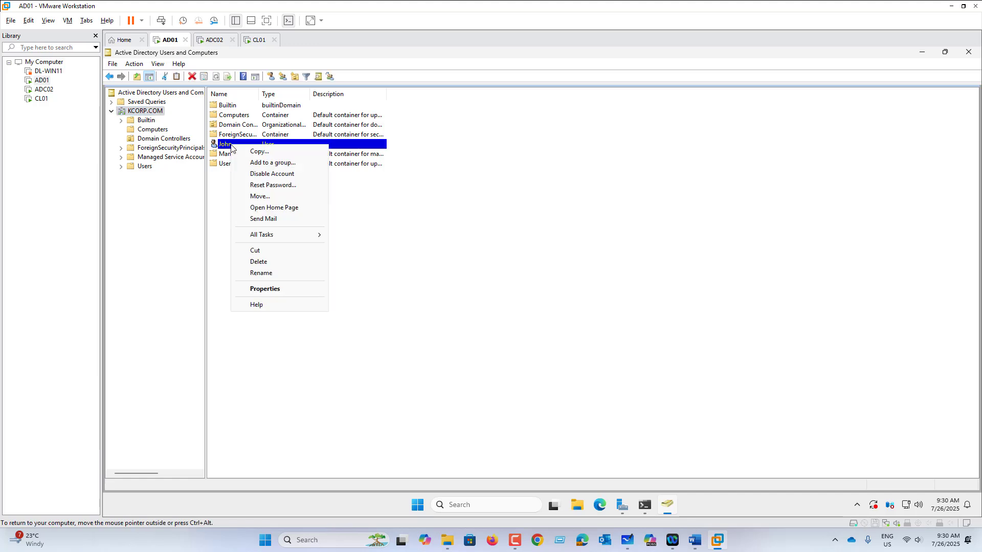
click(267, 186)
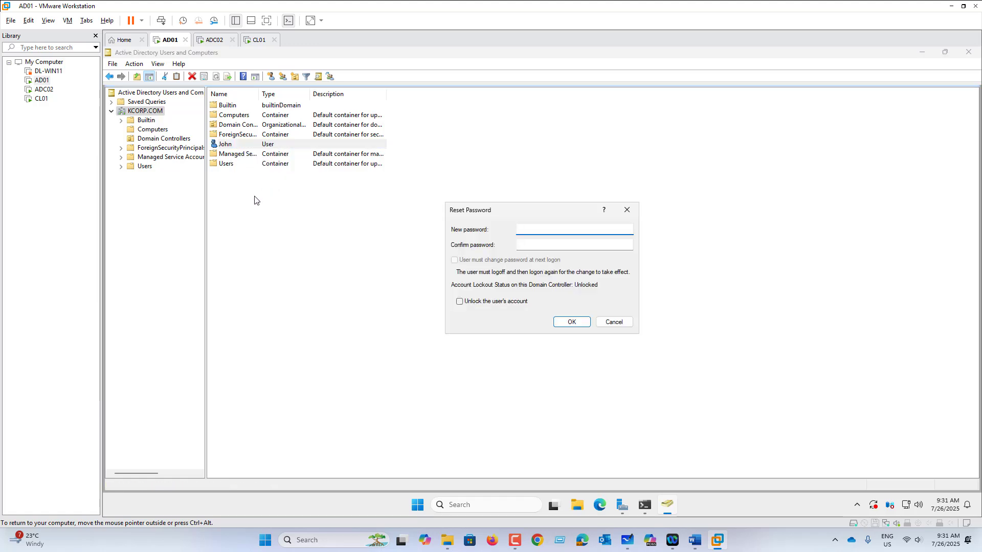
text(••••••)
key(Tab)
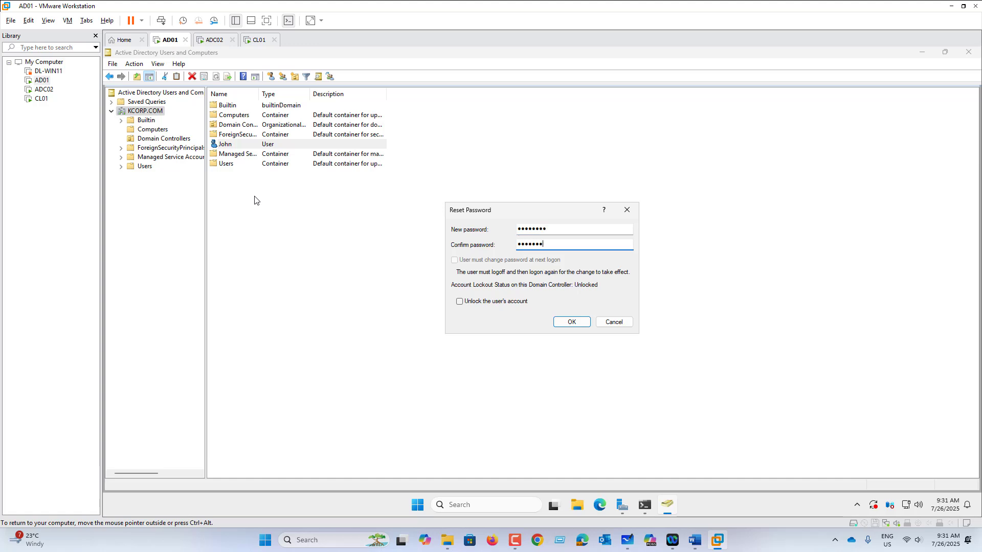
text(••••••••)
key(Return)
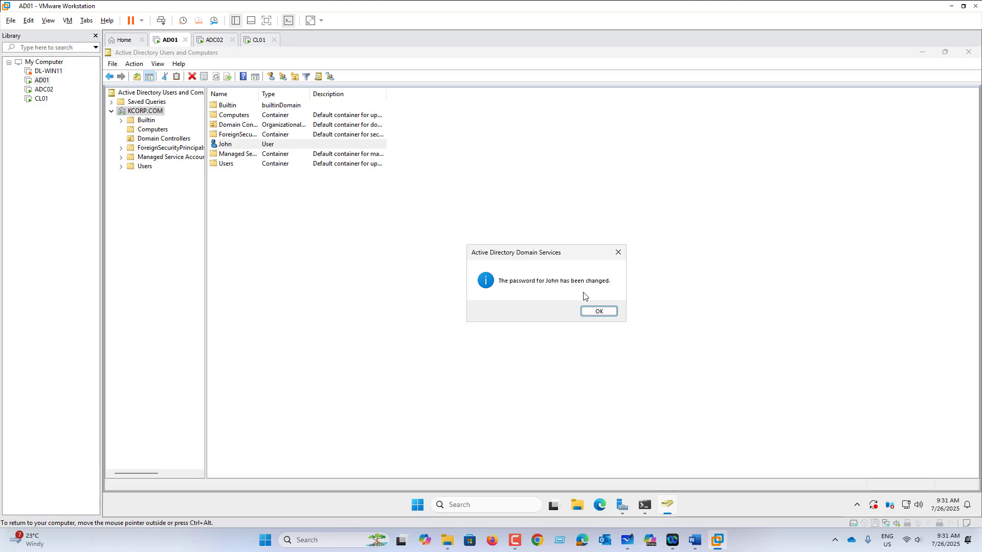
click(597, 311)
Log John off ADC02 with logoff and sign him back in with his new password
click(214, 40)
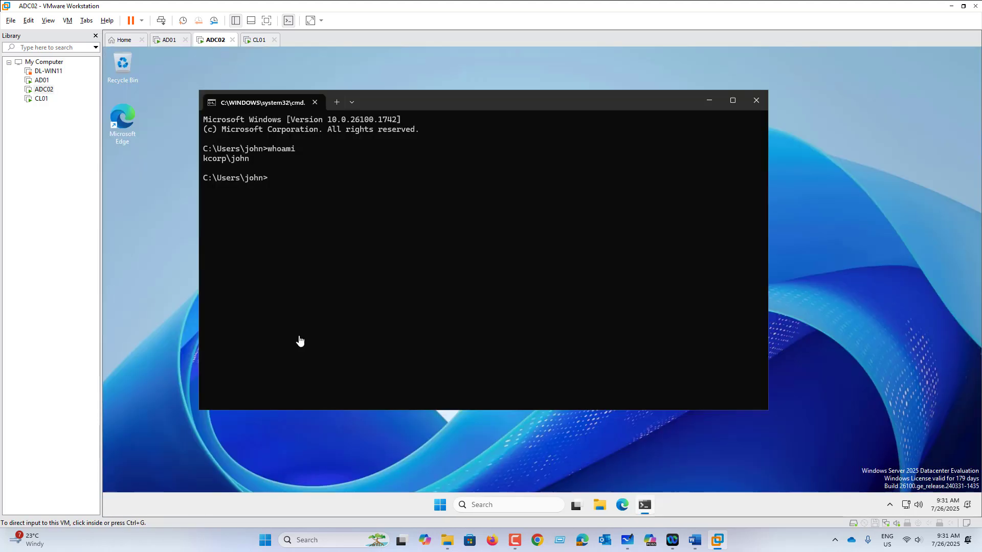
text(logoff)
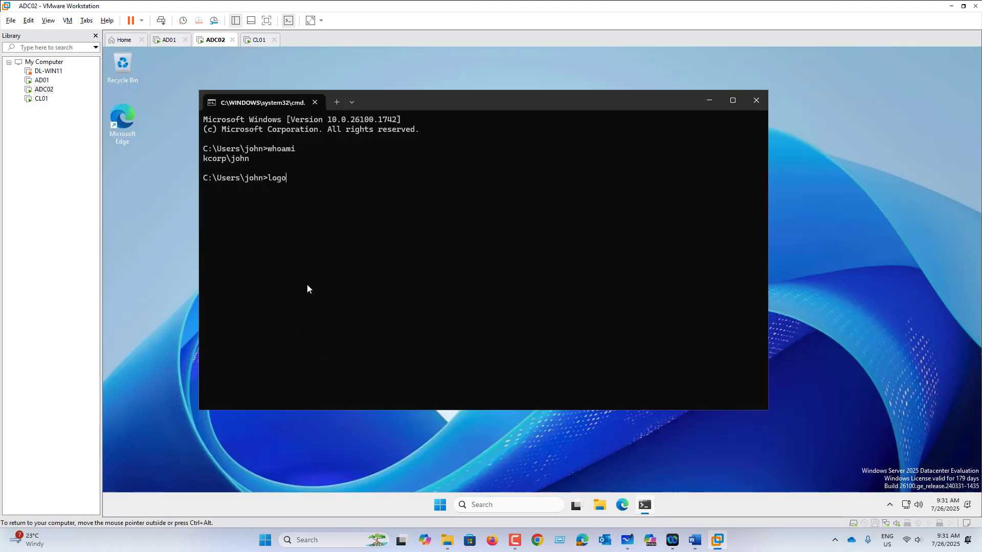
key(Return)
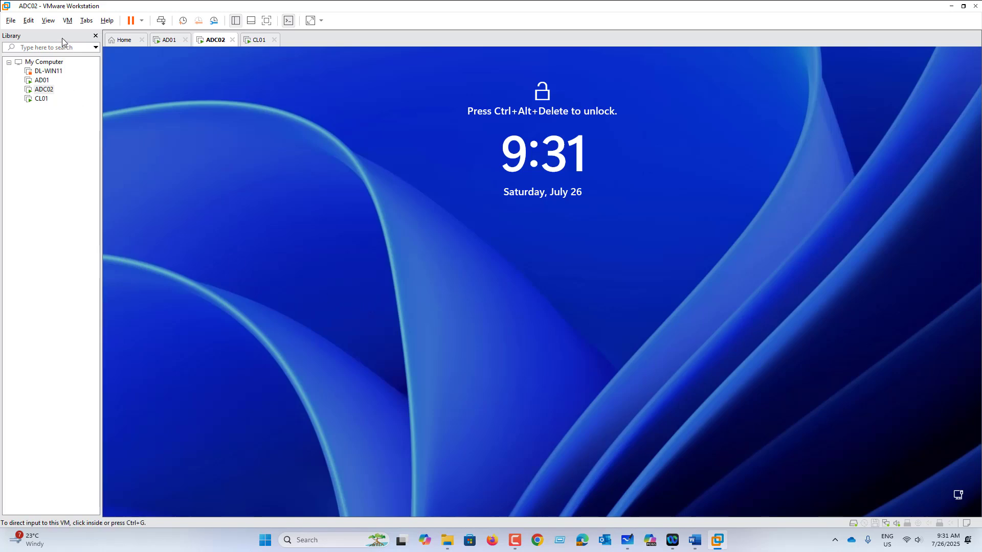
click(68, 21)
click(97, 72)
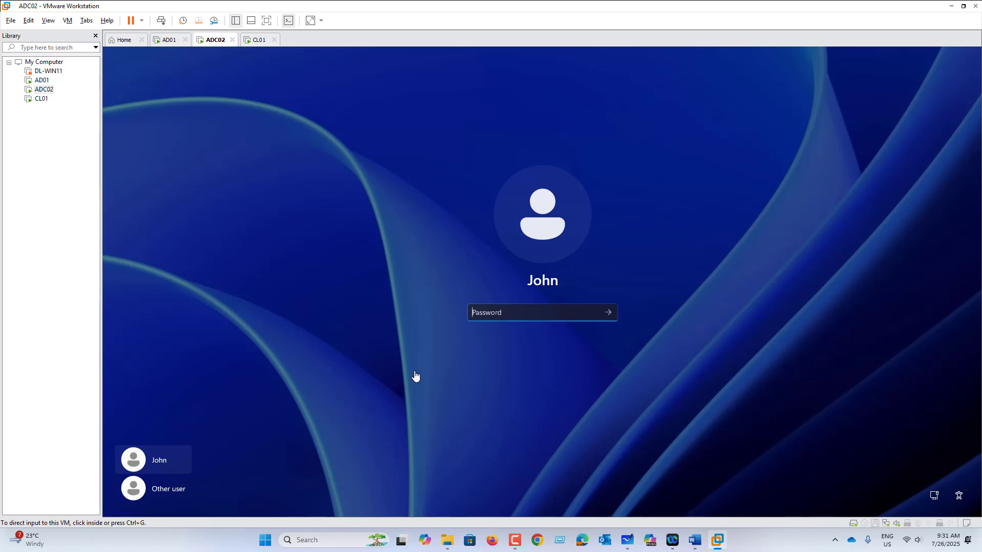
click(483, 320)
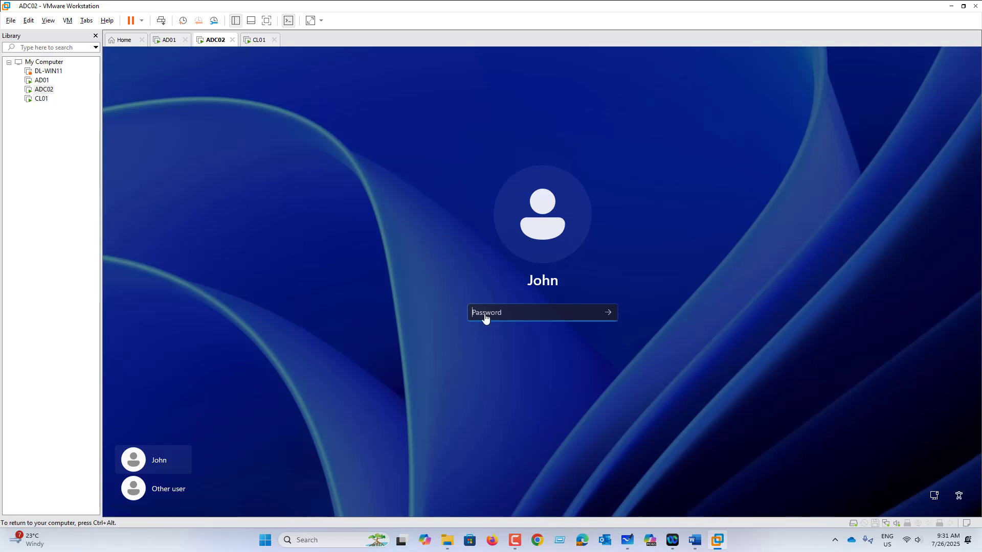
text(*********)
key(Return)
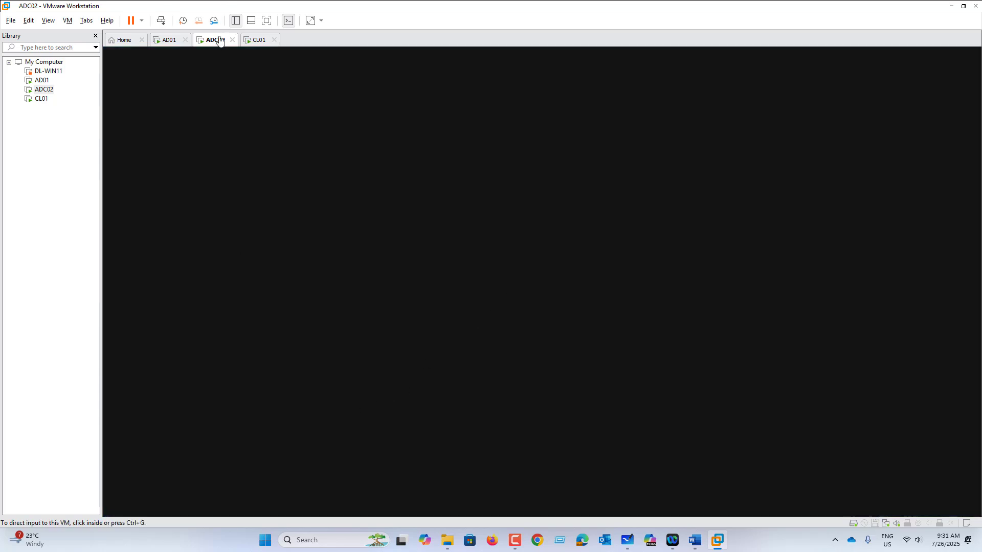
Sign out of CL01 from the Win+X menu, then return to AD01
click(256, 41)
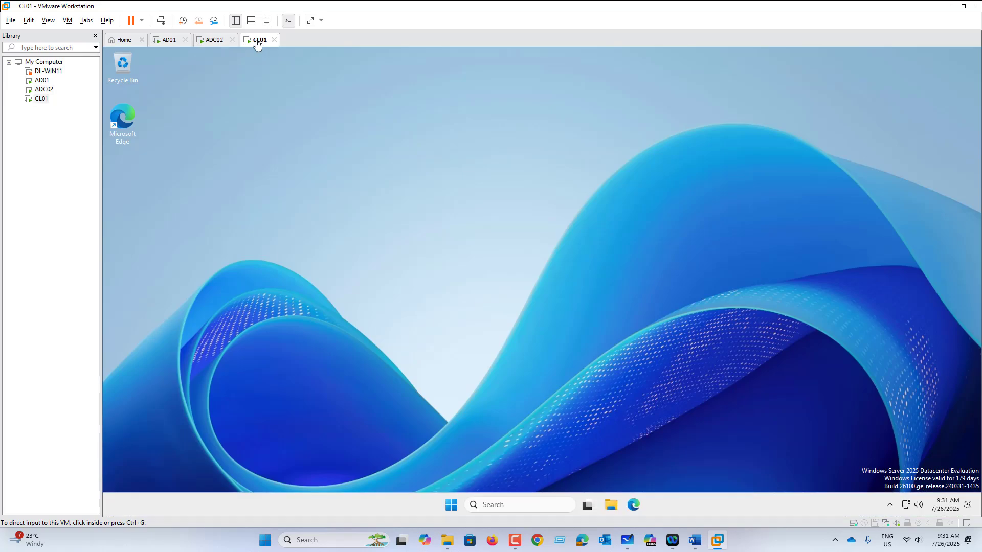
right_click(454, 496)
mouse_move(452, 463)
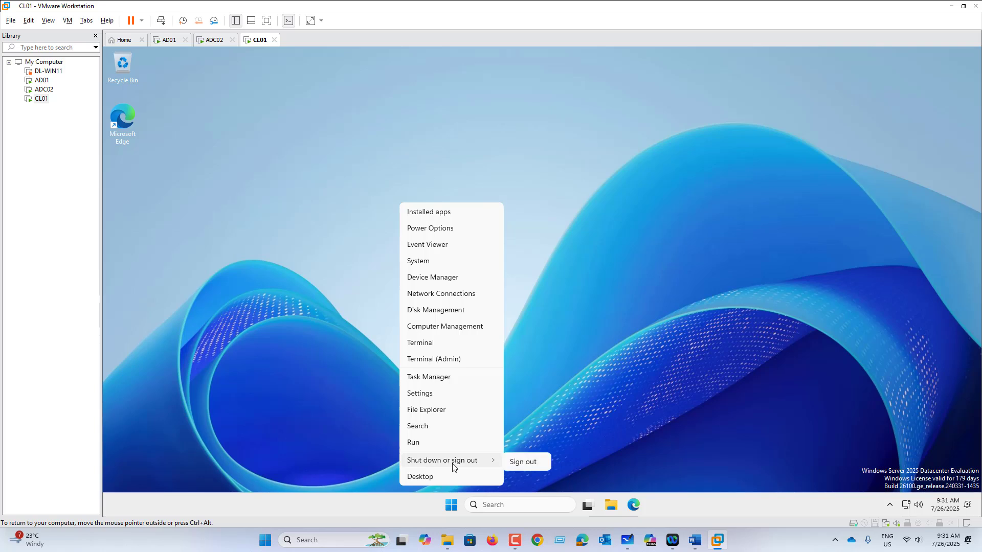
click(521, 461)
click(168, 43)
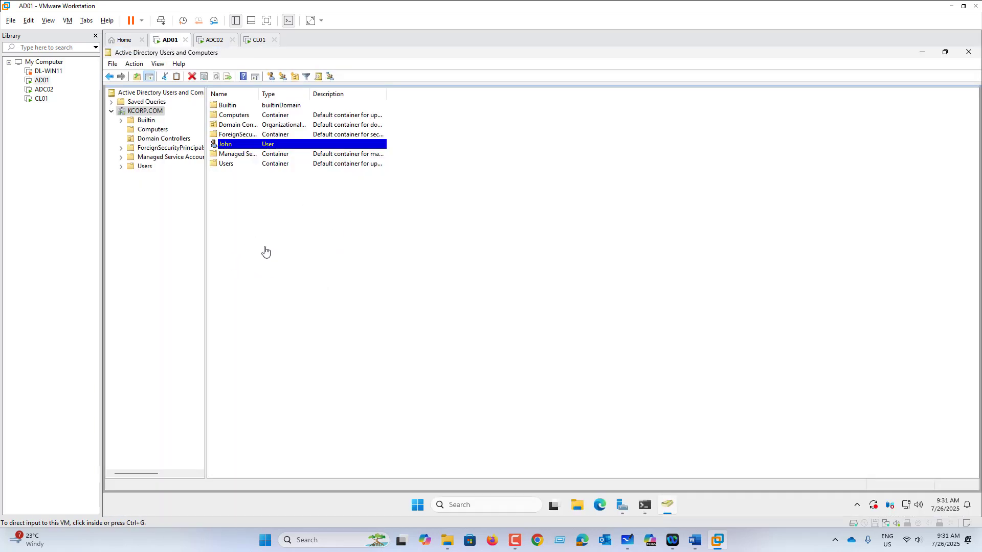
Check AD01's calendar and Date & time settings (UTC+05:30), close them, and switch to ADC02
click(951, 510)
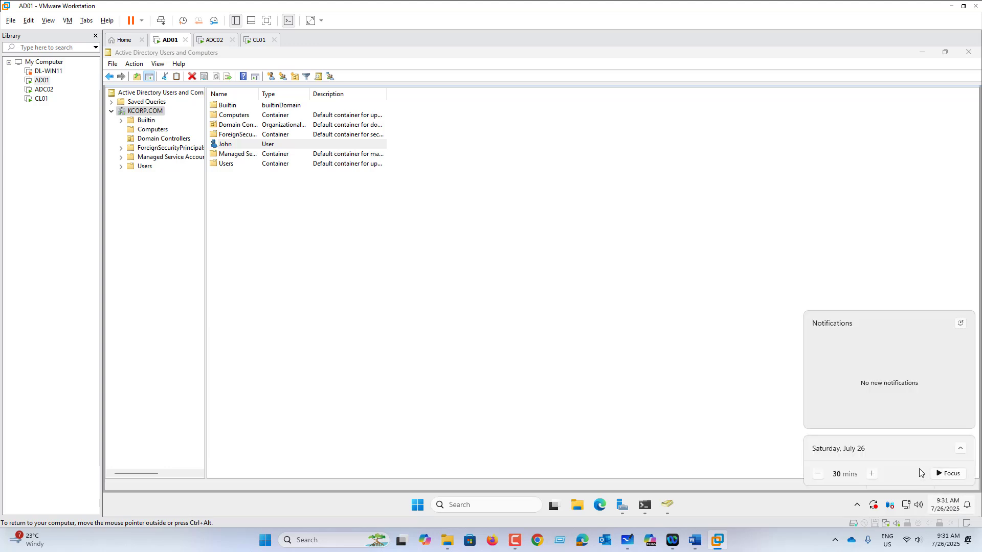
click(960, 450)
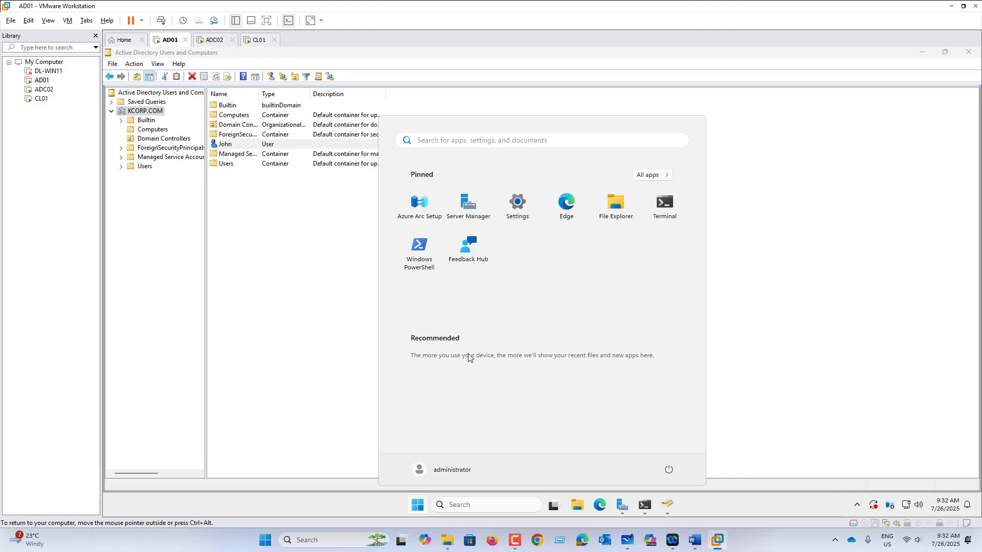
text(time)
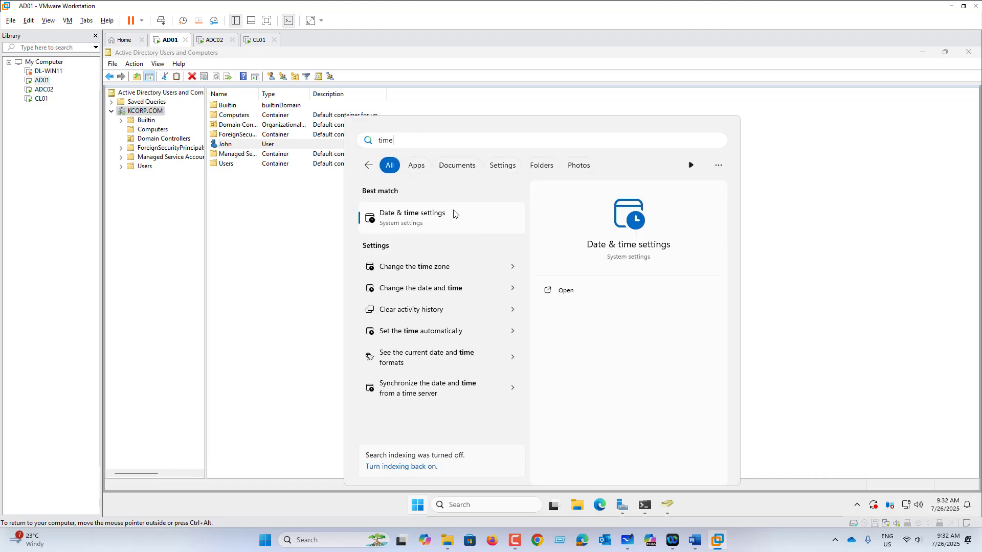
click(438, 217)
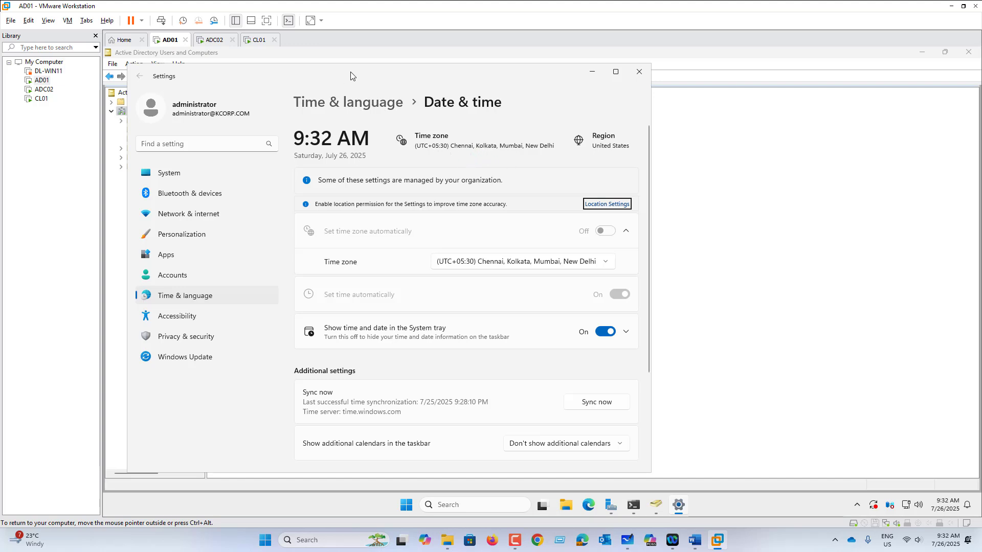
drag(351, 72, 346, 133)
click(634, 133)
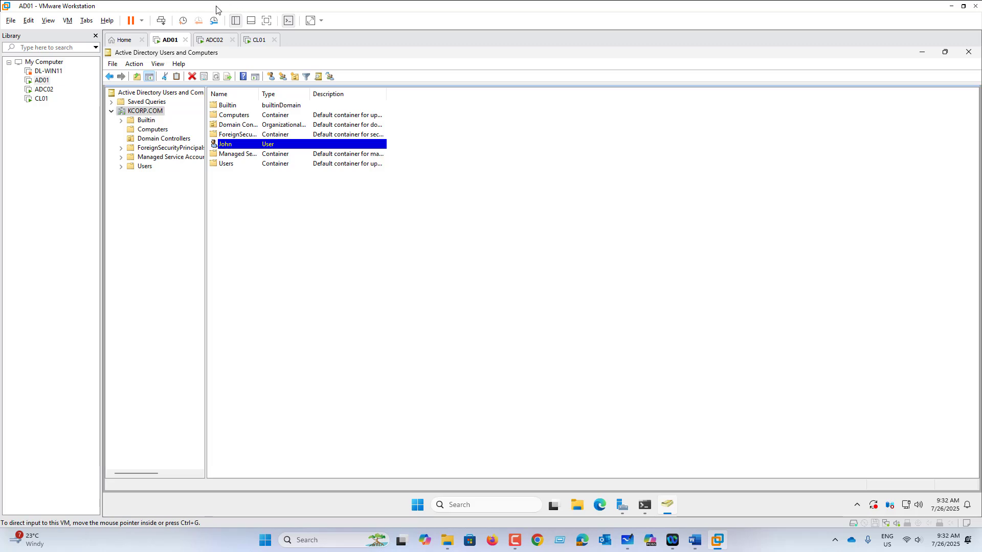
click(212, 40)
click(257, 40)
click(214, 40)
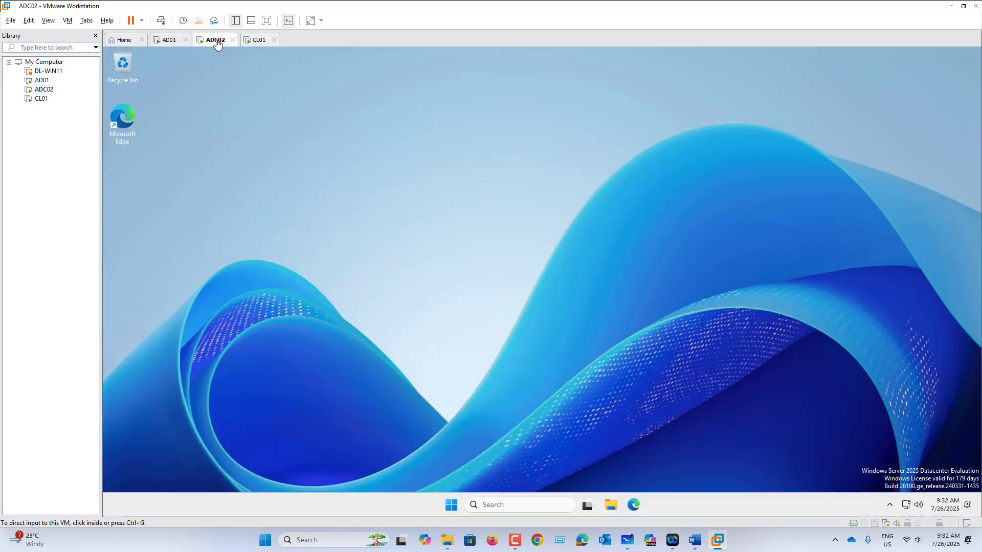
Sign out of ADC02, then bring up the options for user John on AD01
right_click(450, 506)
click(529, 463)
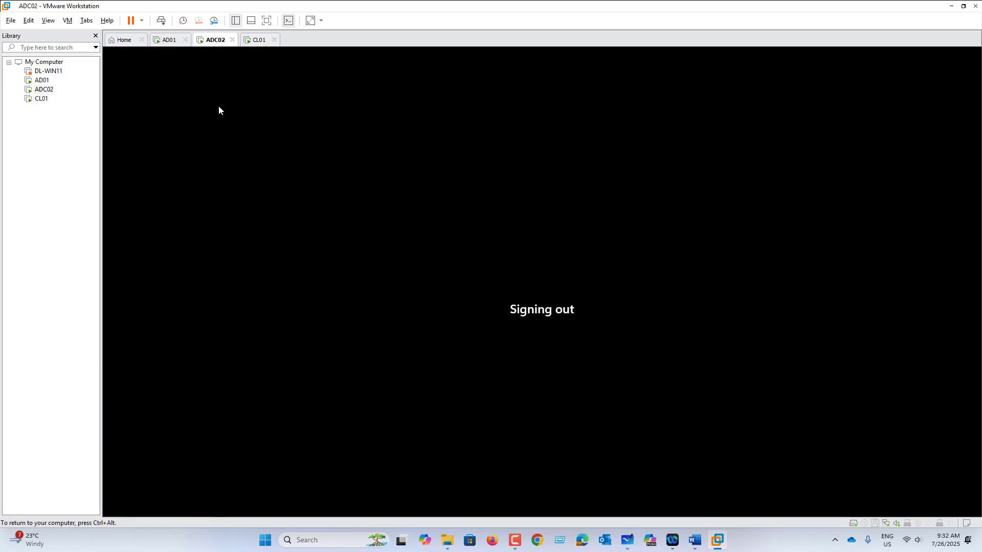
click(169, 40)
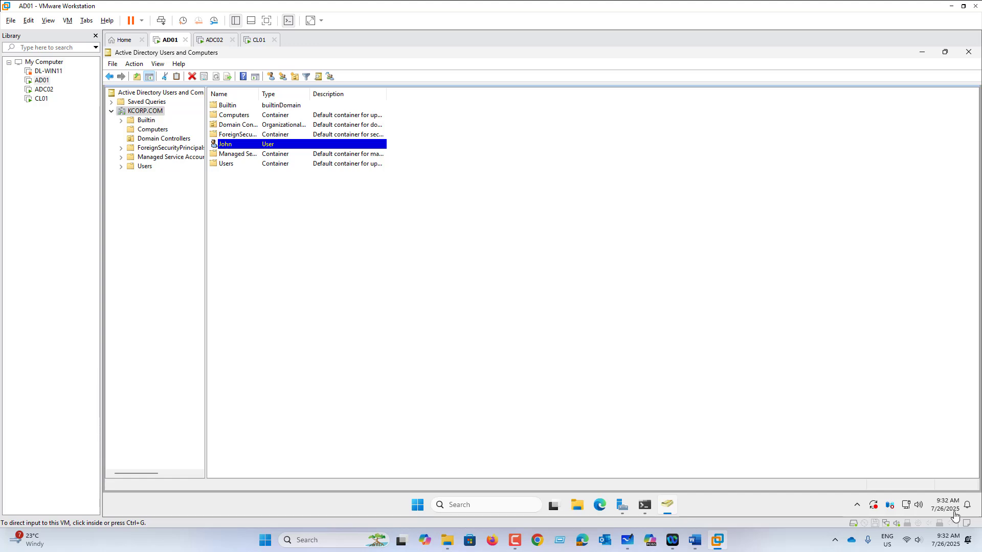
click(242, 148)
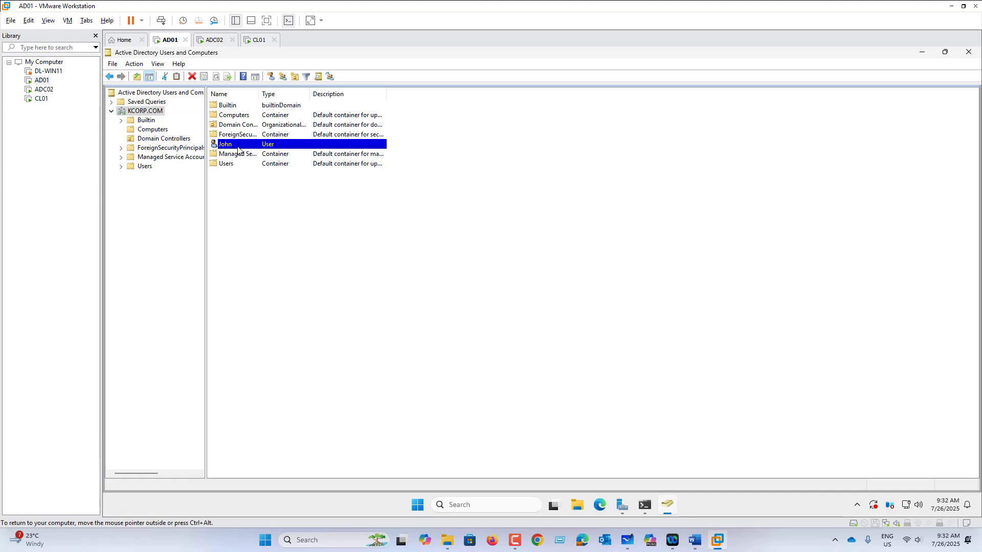
right_click(238, 149)
Limit John's logon hours to Monday–Saturday, 1 PM to midnight, and save his properties
click(278, 288)
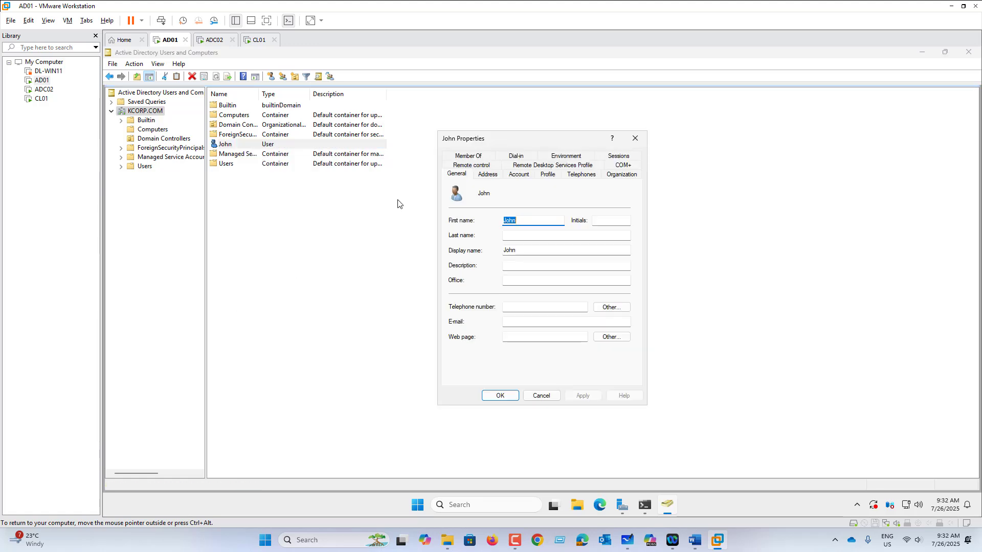
click(526, 177)
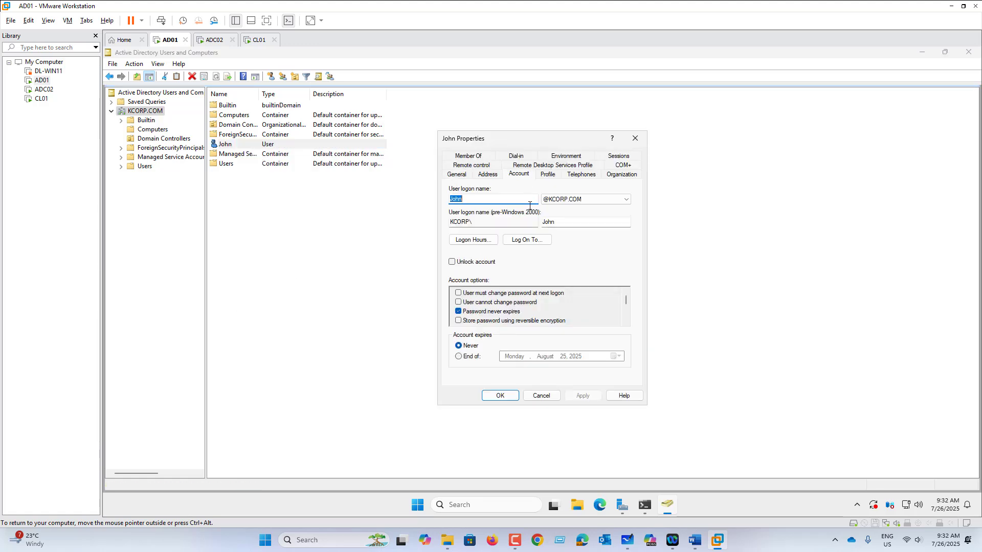
click(480, 241)
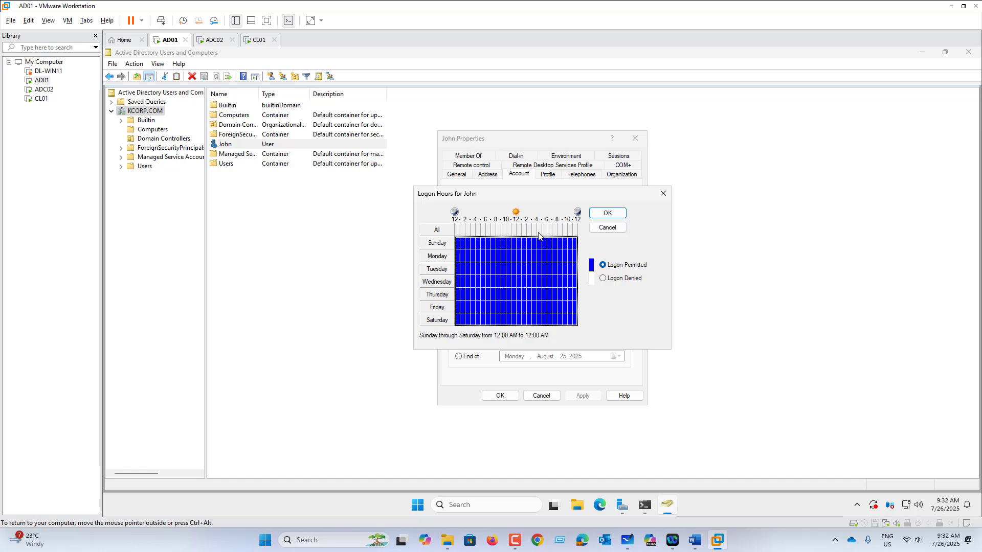
click(604, 278)
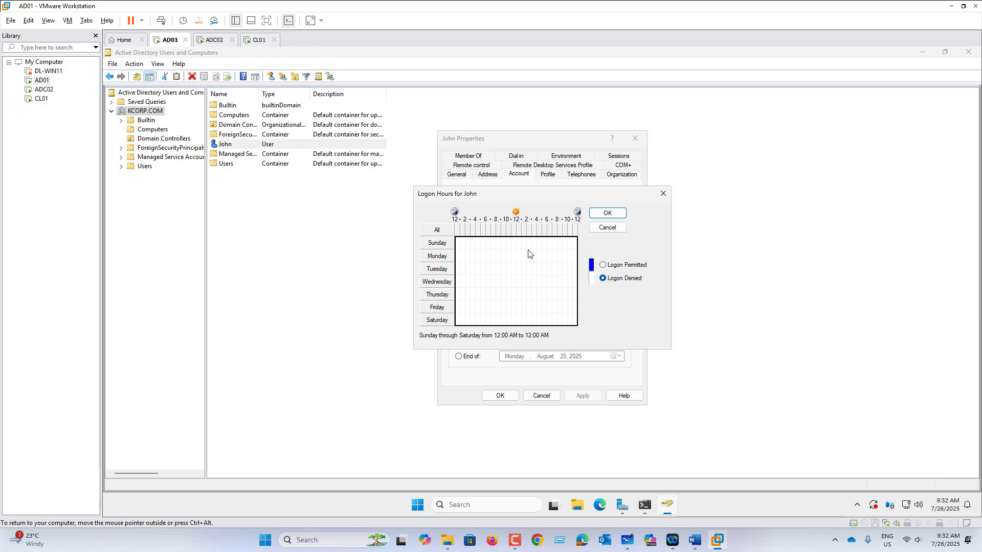
drag(527, 253, 574, 323)
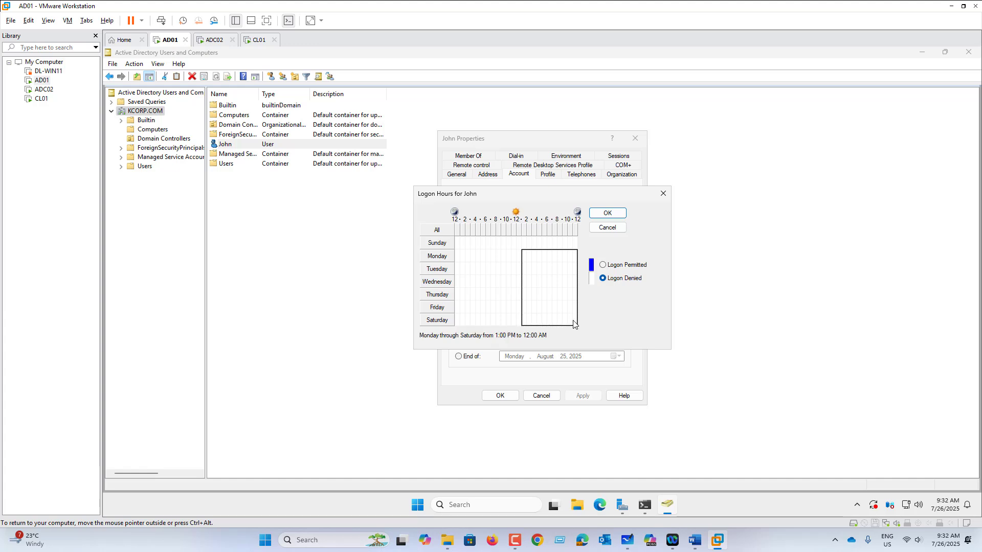
click(621, 265)
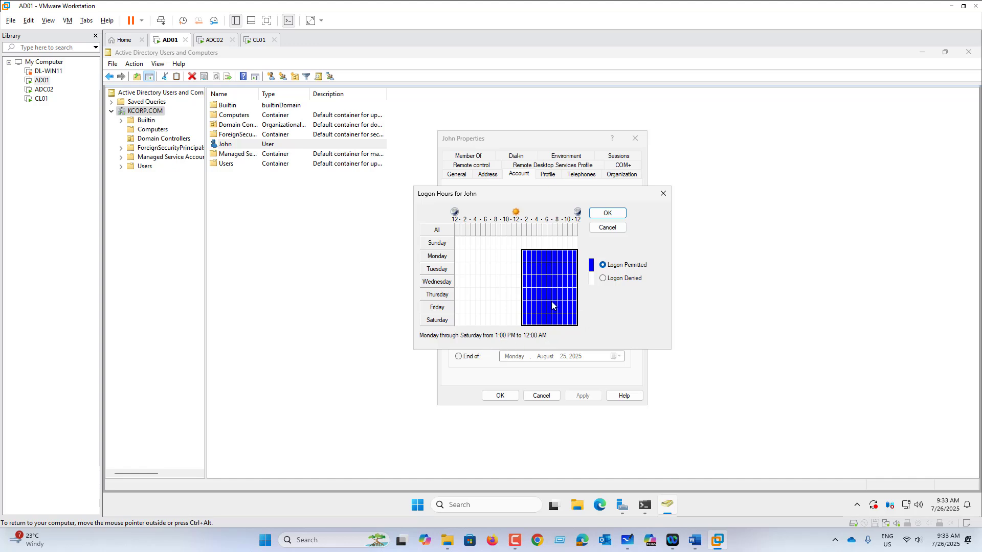
click(608, 213)
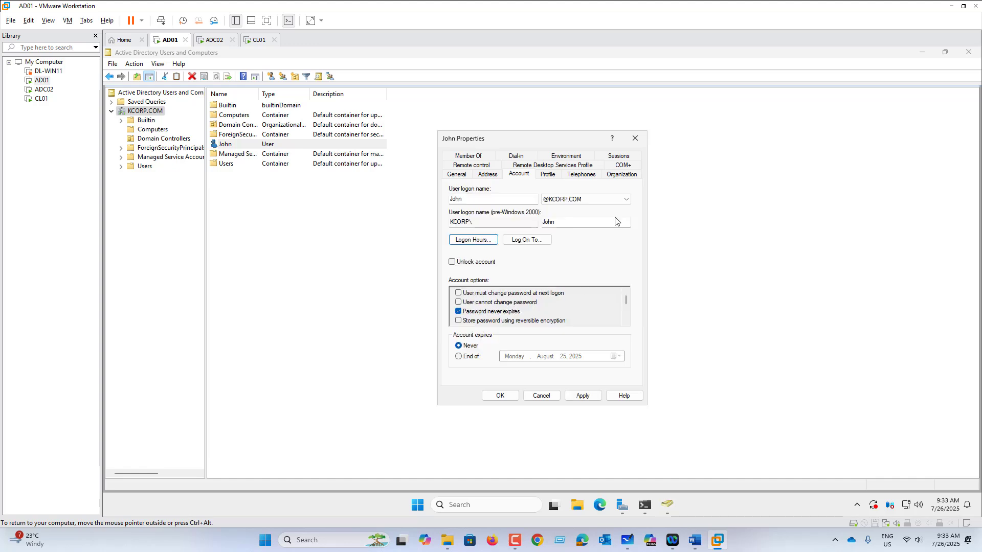
click(584, 396)
click(500, 396)
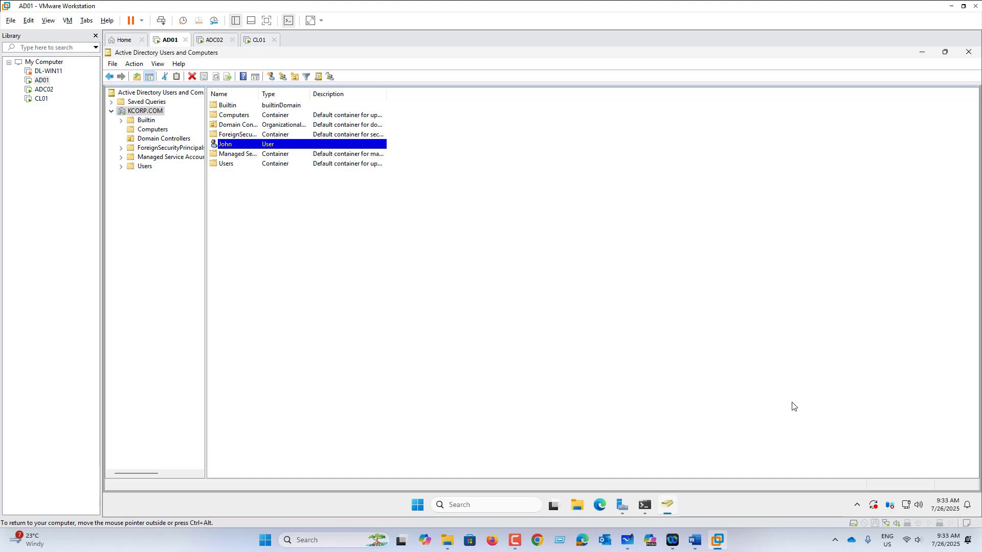
Attempt John's sign-in on ADC02, dismiss the time-restriction error, and return to AD01
click(213, 41)
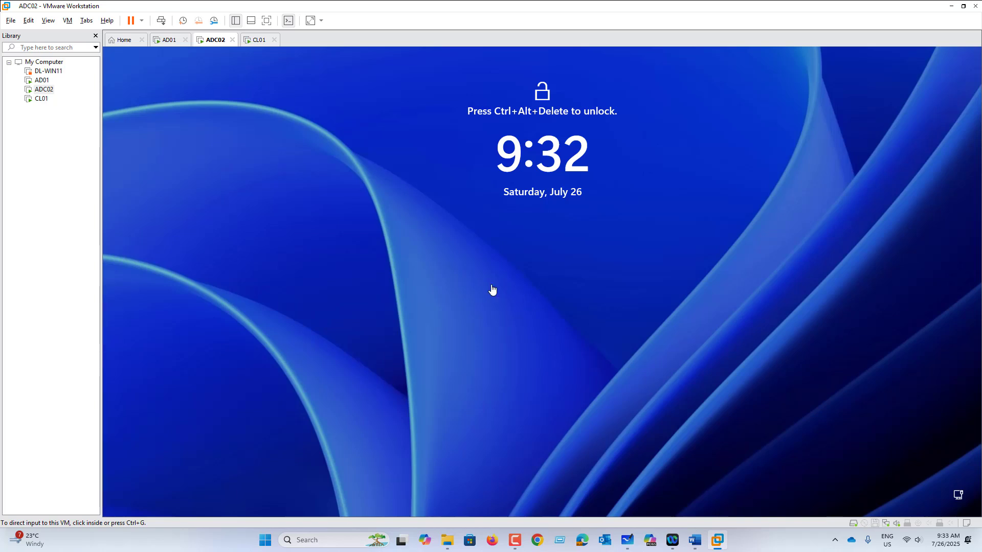
click(67, 20)
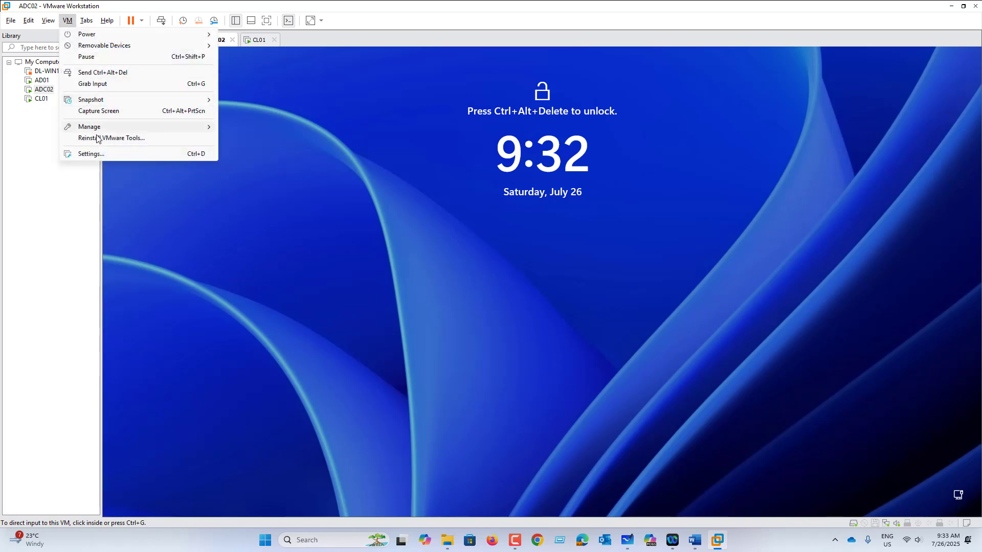
click(106, 74)
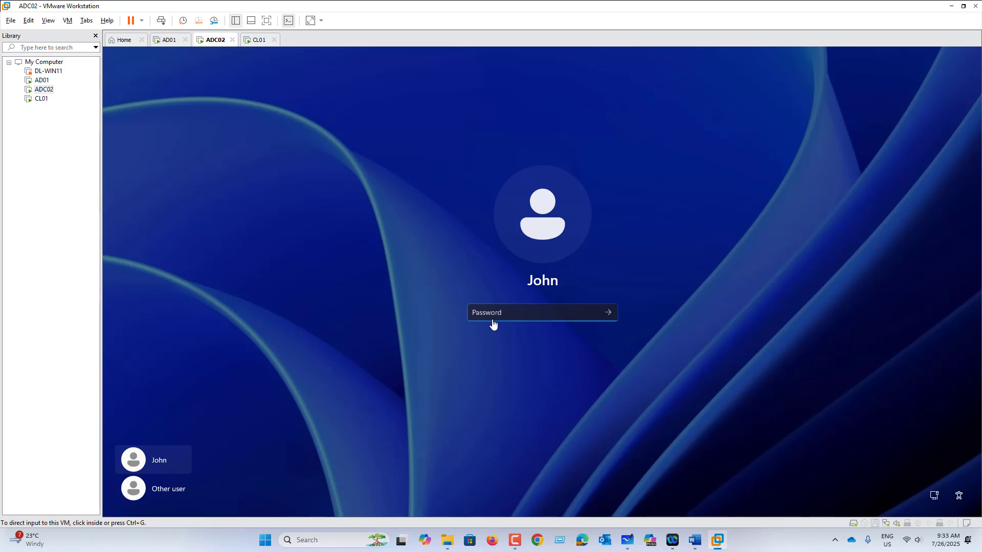
click(492, 316)
text(Pa)
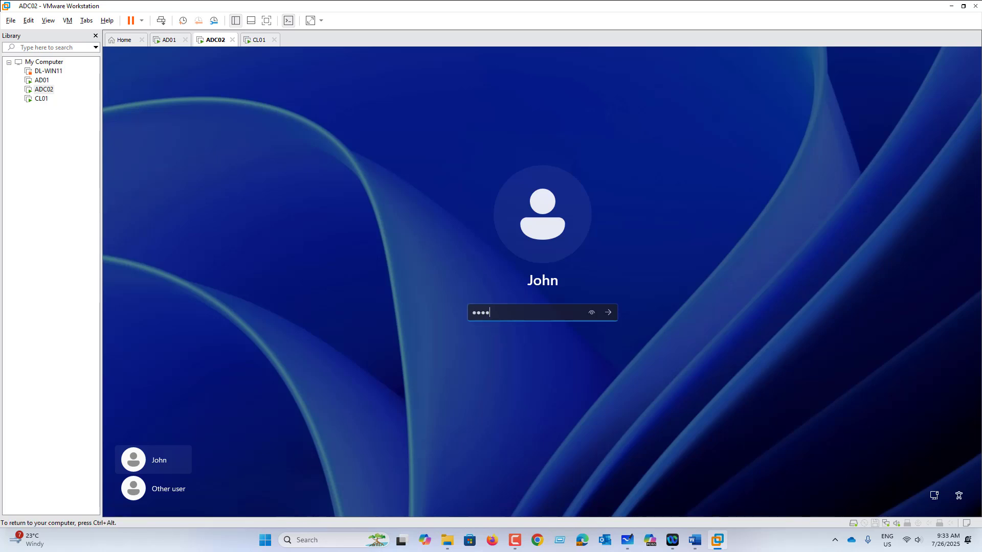
key(Return)
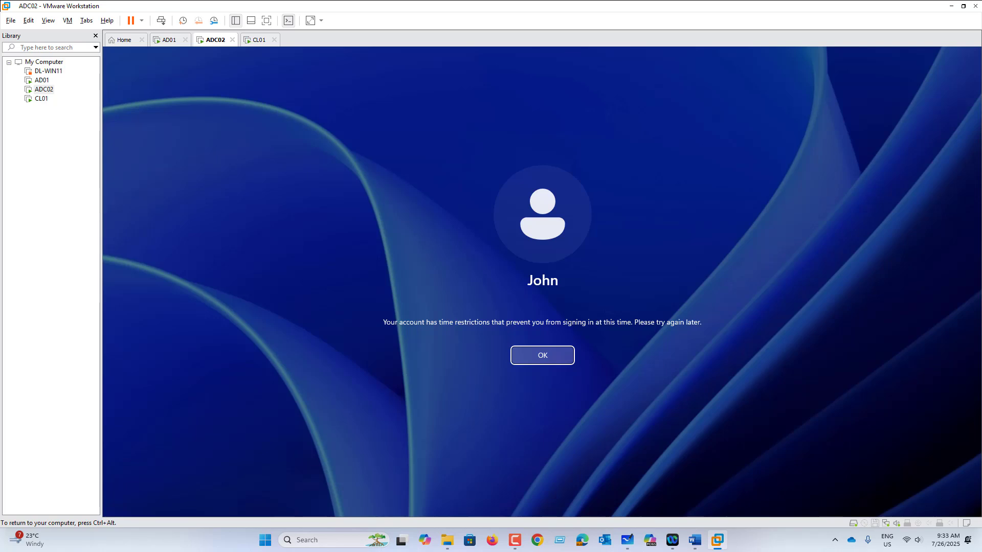
click(541, 355)
click(171, 40)
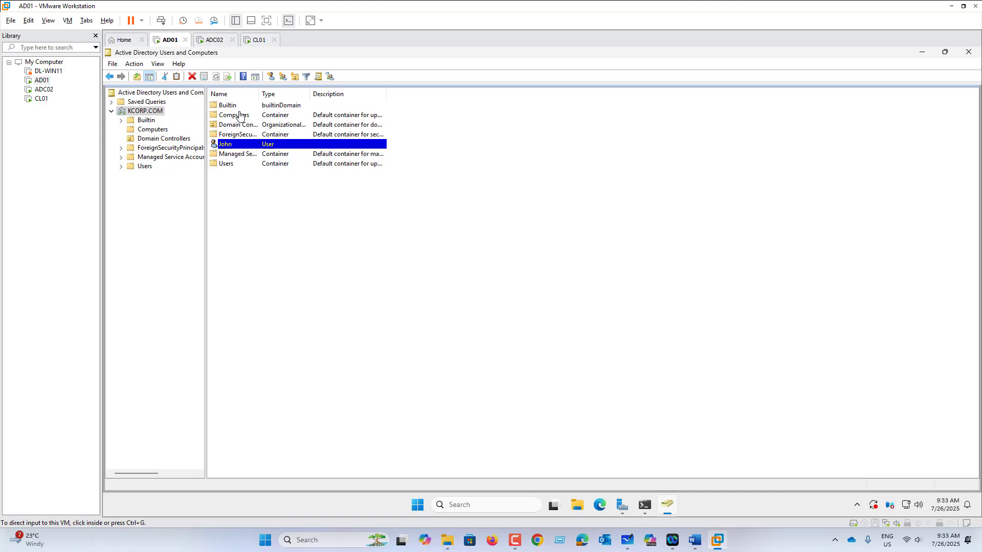
Set John's logon hours to permitted for the entire week and save his properties
click(241, 147)
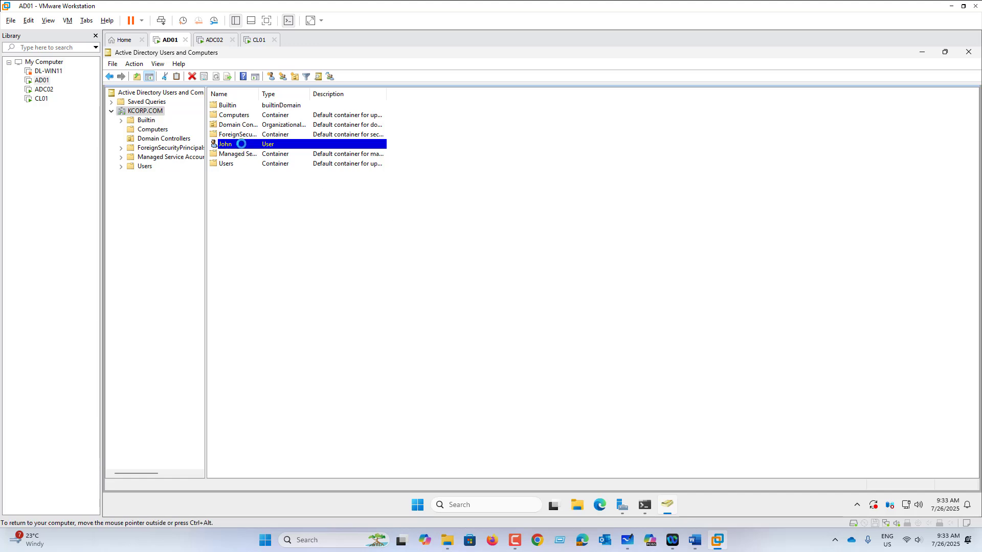
right_click(241, 145)
click(281, 289)
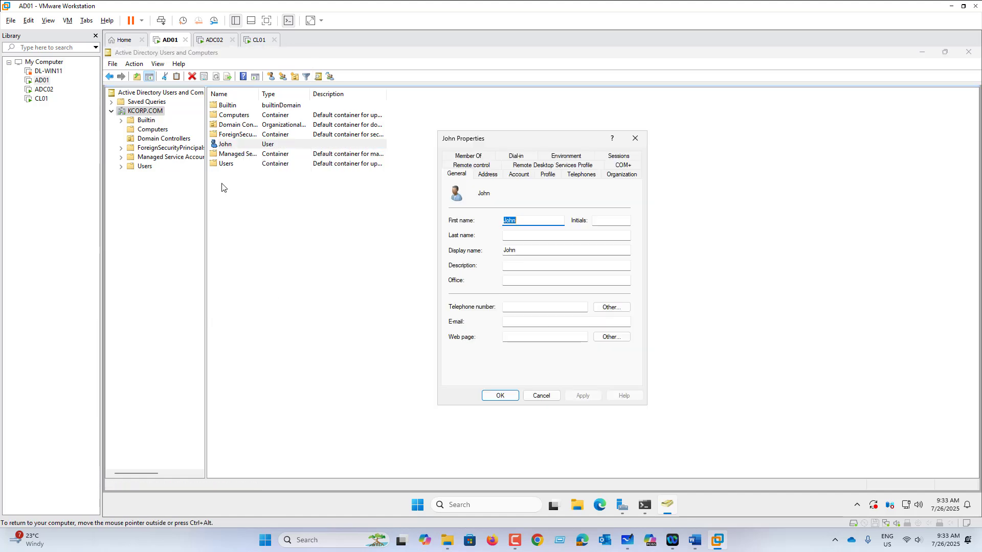
click(530, 177)
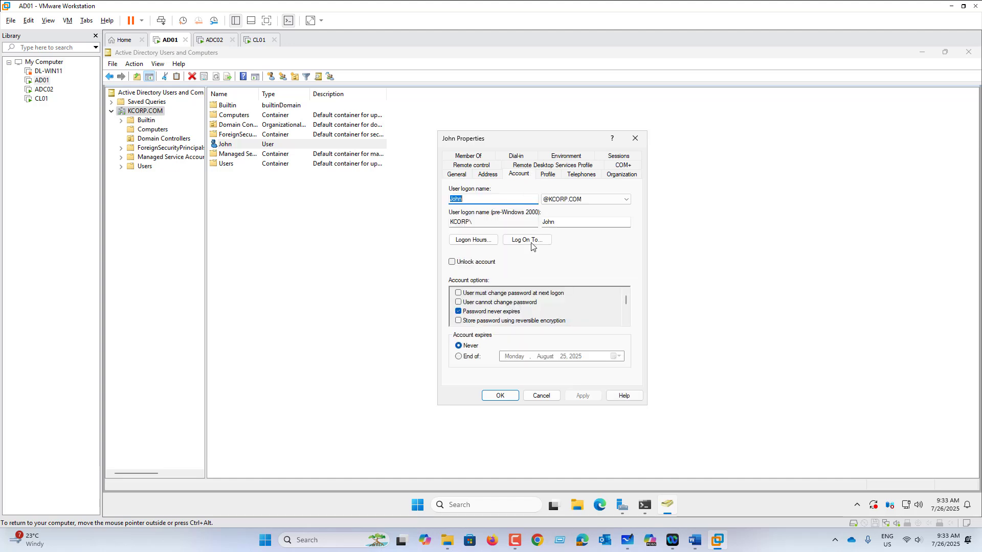
click(474, 240)
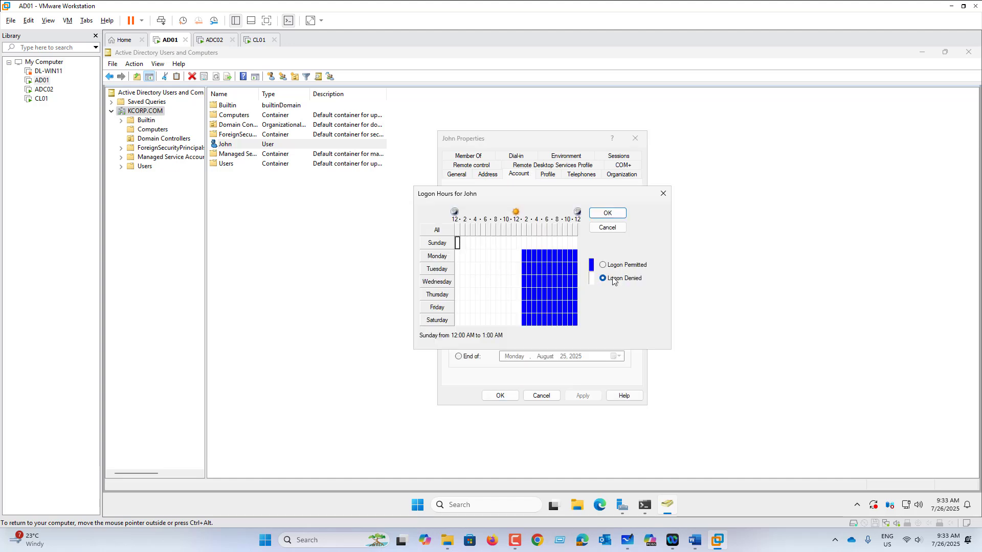
drag(468, 244, 579, 335)
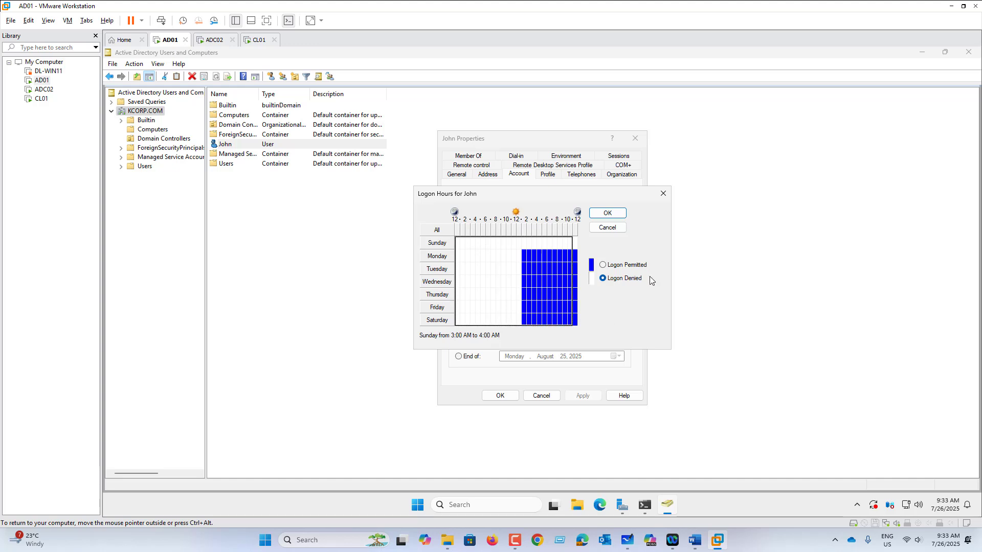
click(602, 265)
click(575, 243)
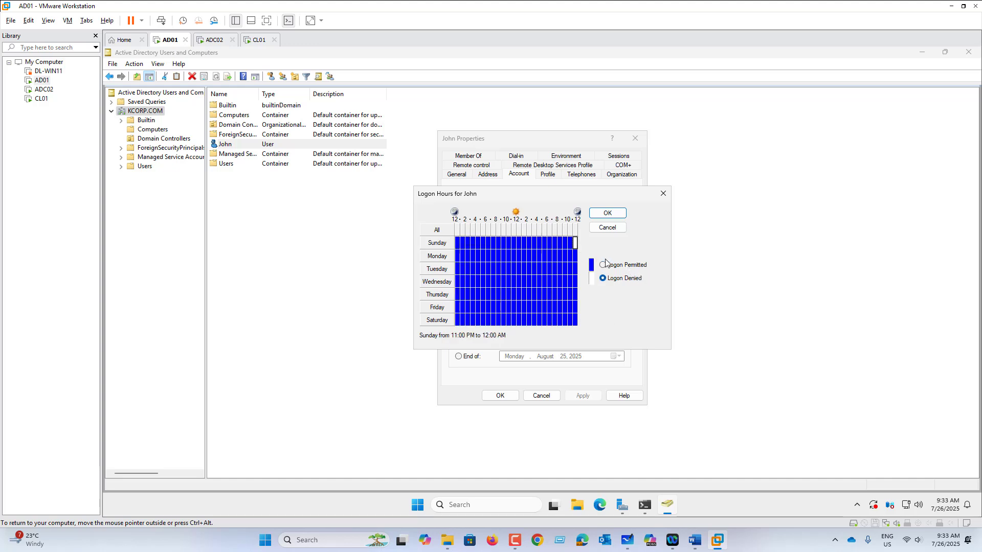
click(603, 265)
click(613, 214)
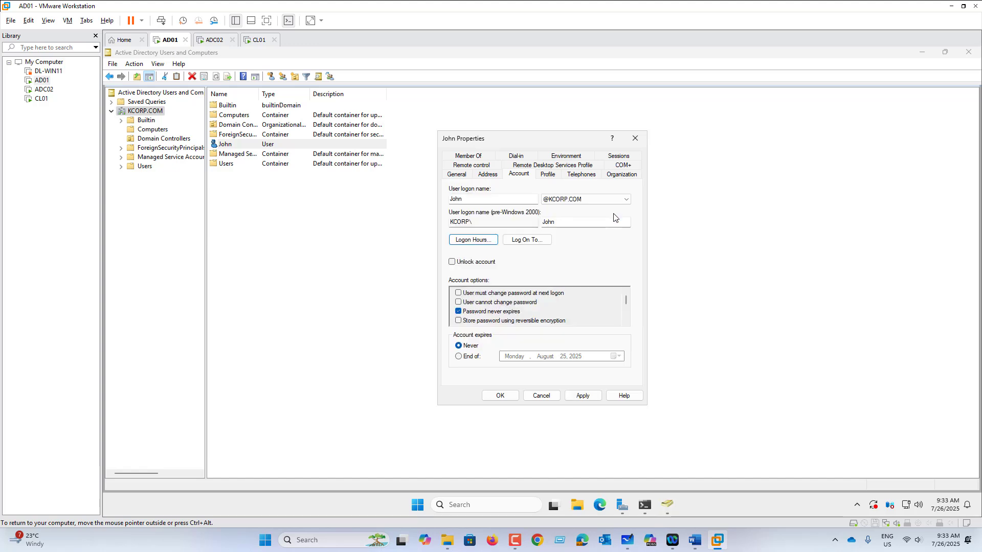
click(588, 395)
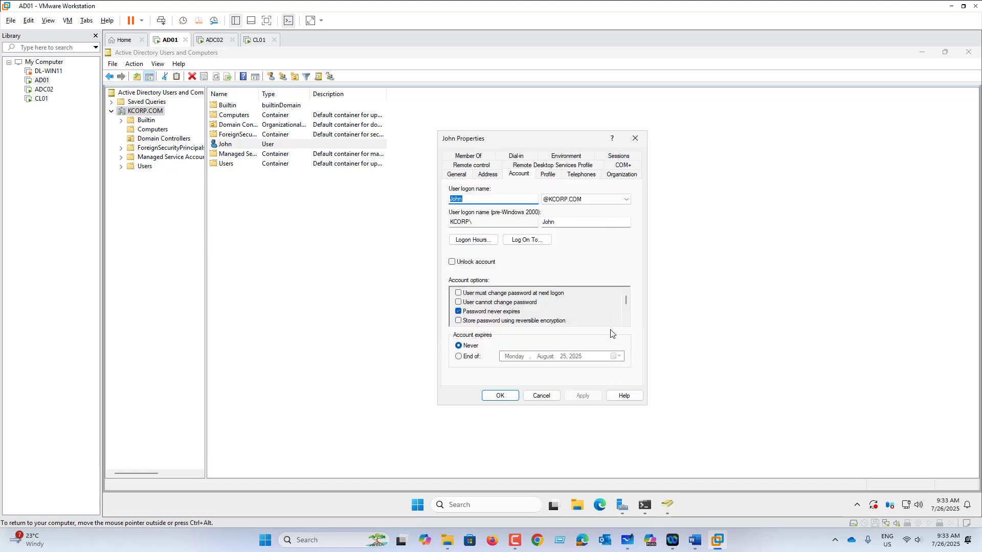
key(Return)
Review the ADC02 and CL01 accounts in the Computers container, then return to KCORP.COM
click(153, 129)
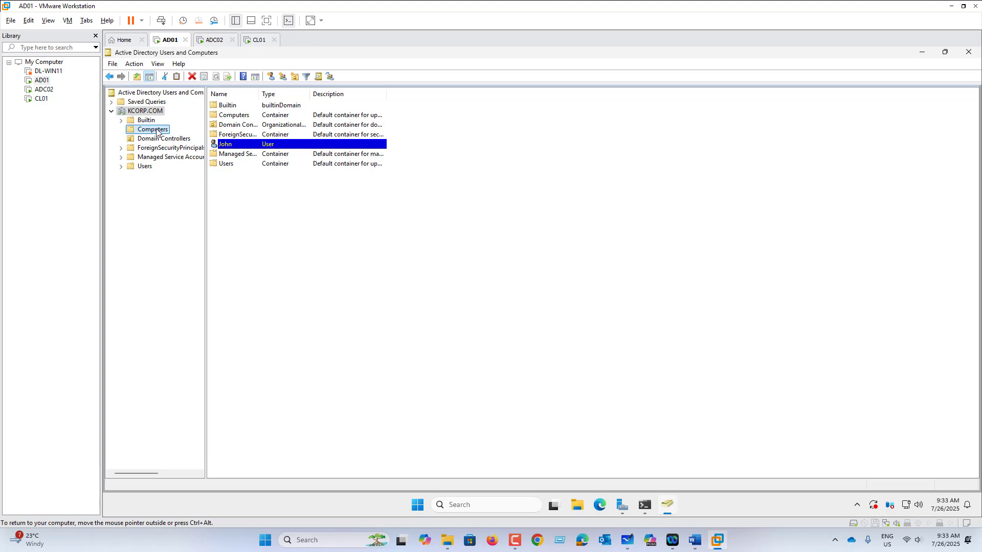
click(233, 106)
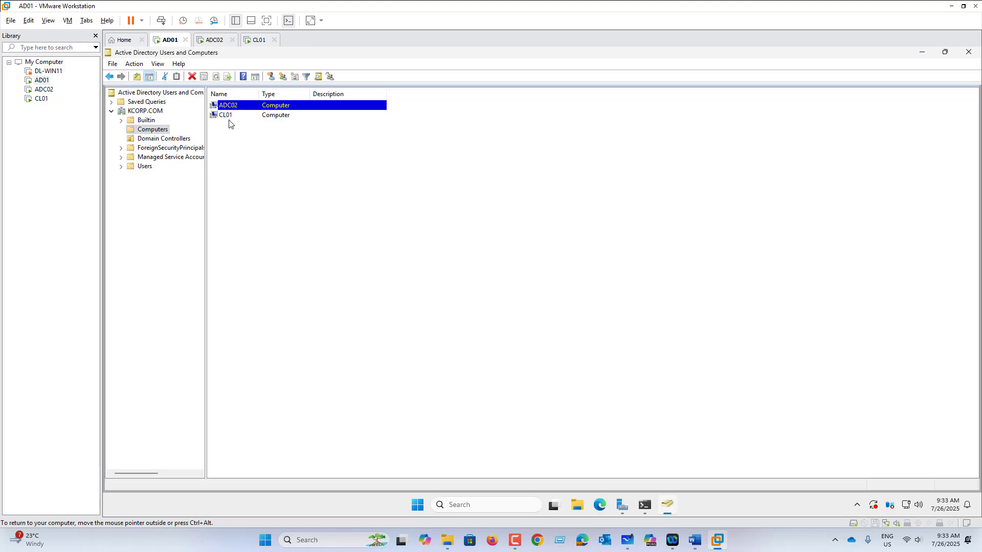
click(228, 117)
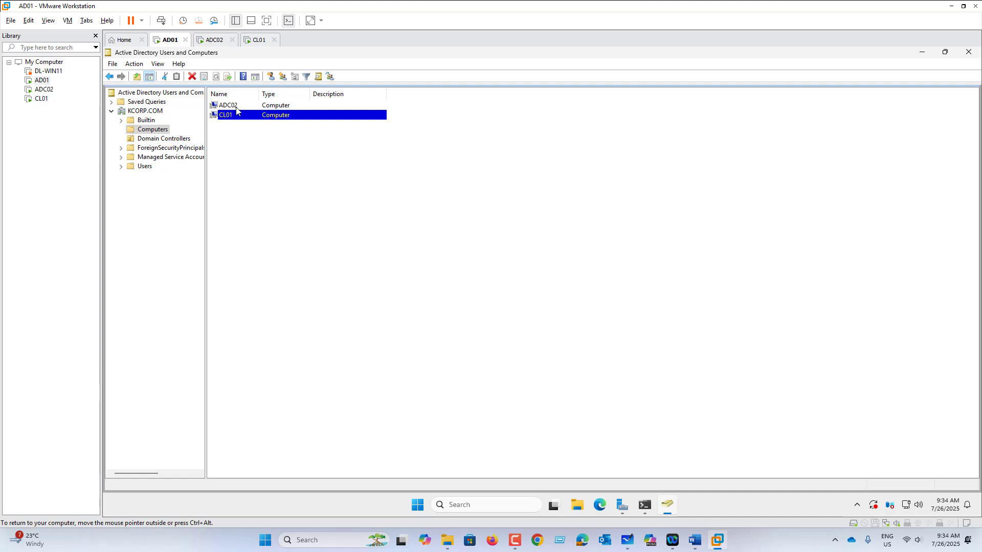
click(236, 106)
click(233, 116)
click(148, 111)
Restrict John's Log On To list to the computer CL01 only and save his properties
click(235, 164)
right_click(252, 164)
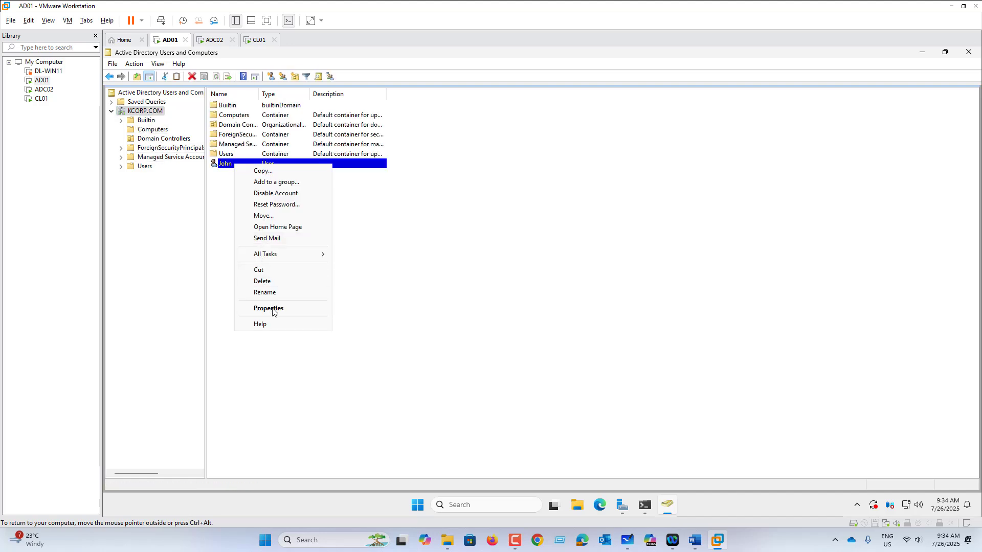
click(274, 309)
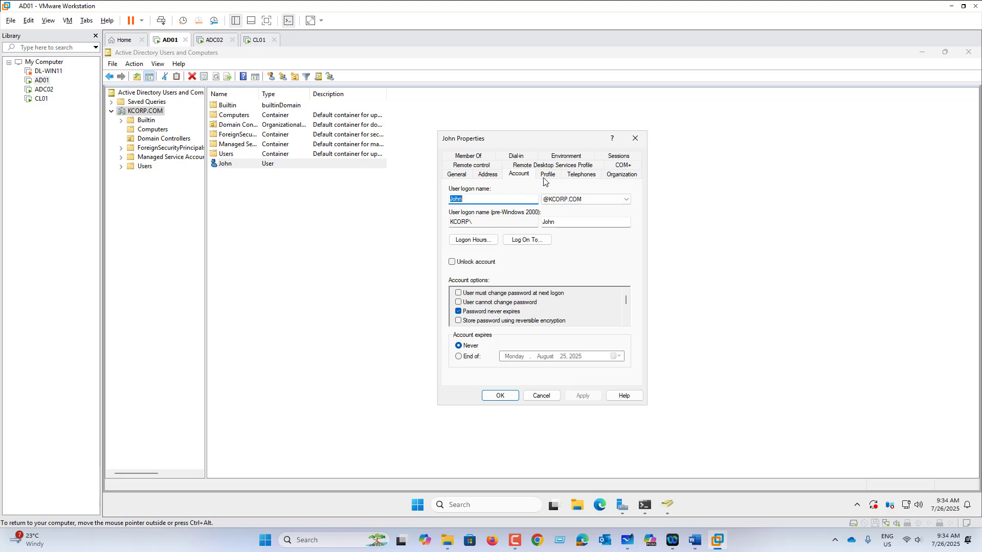
click(524, 174)
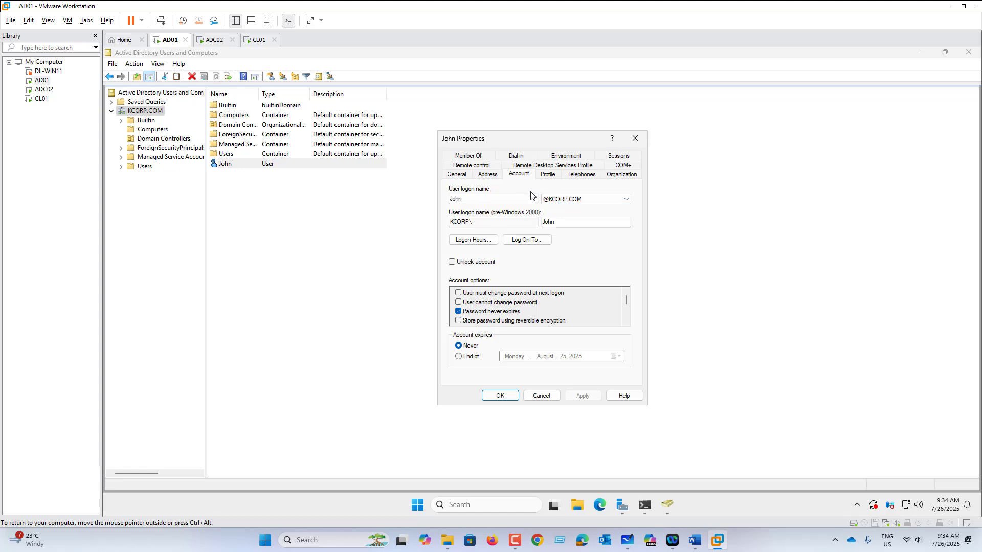
click(535, 244)
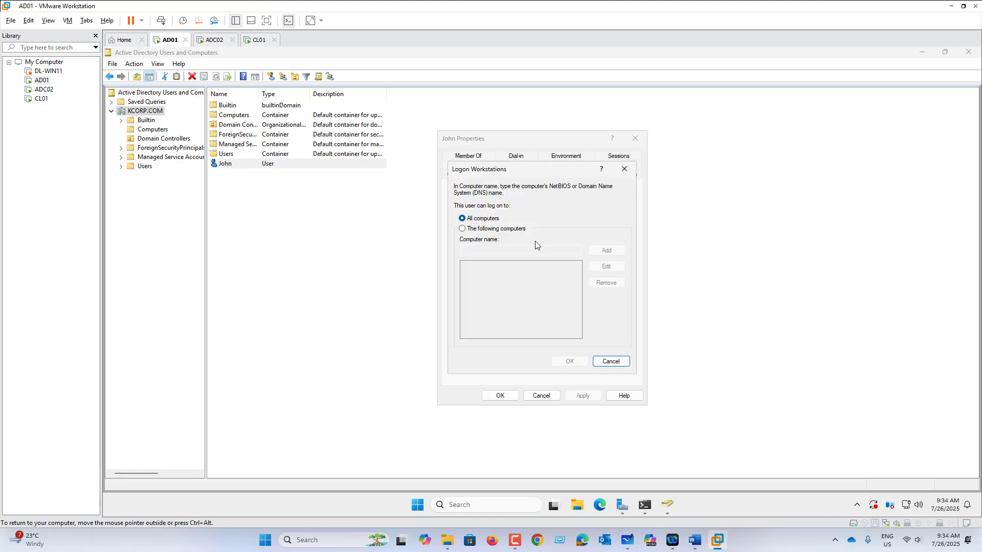
click(497, 230)
click(505, 250)
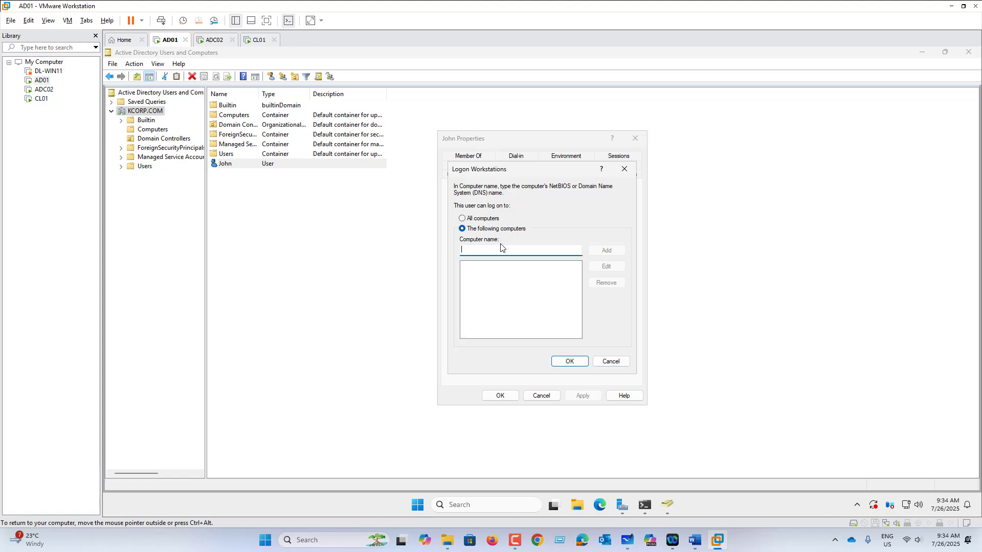
text(CL01)
click(607, 250)
click(572, 361)
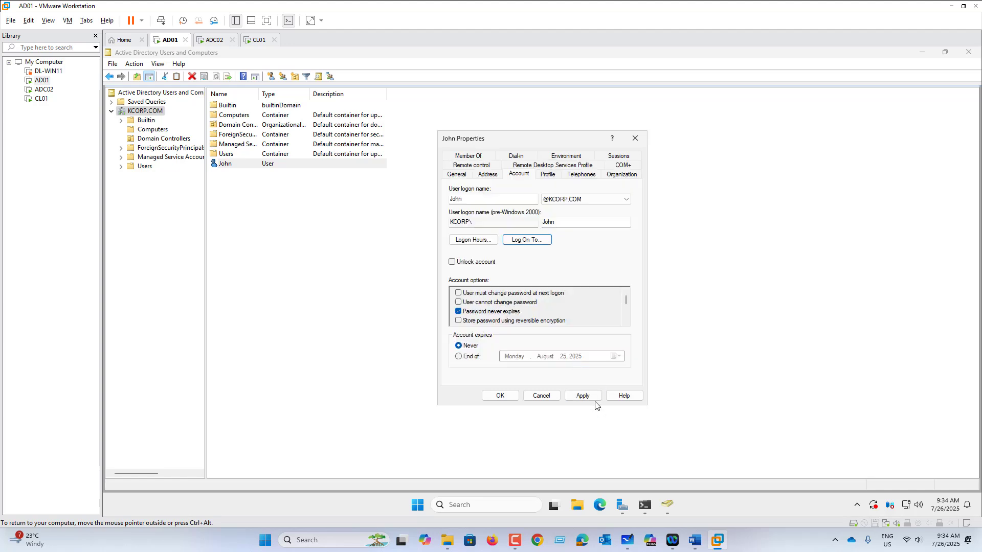
click(500, 396)
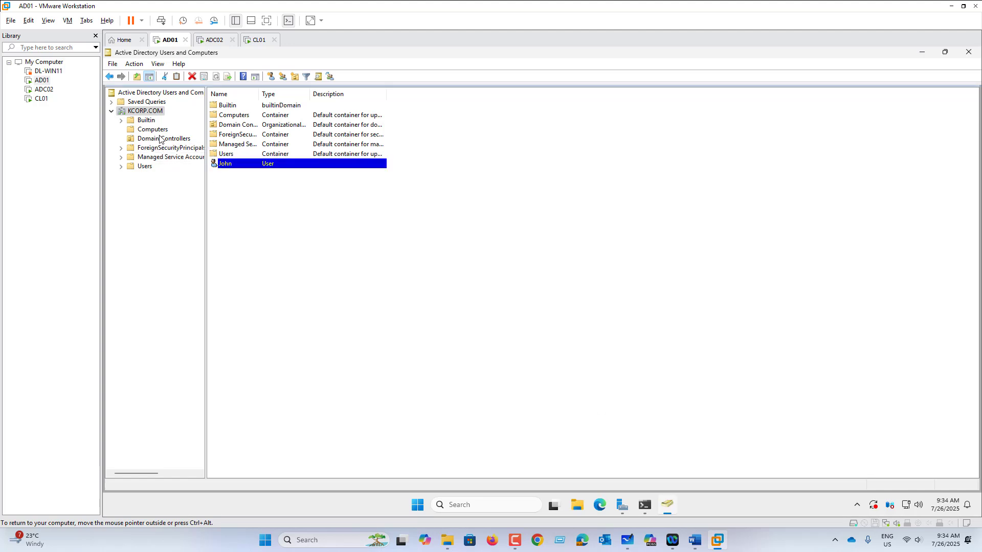
click(160, 139)
List the domain's computer accounts, then bring up CL01's sign-in screen with Ctrl+Alt+Del
click(160, 130)
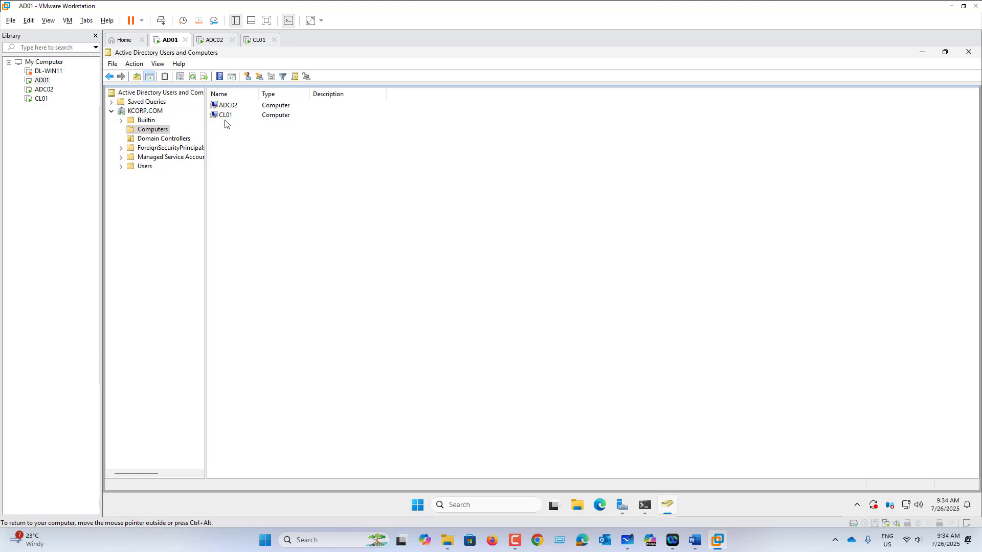
click(257, 41)
click(68, 20)
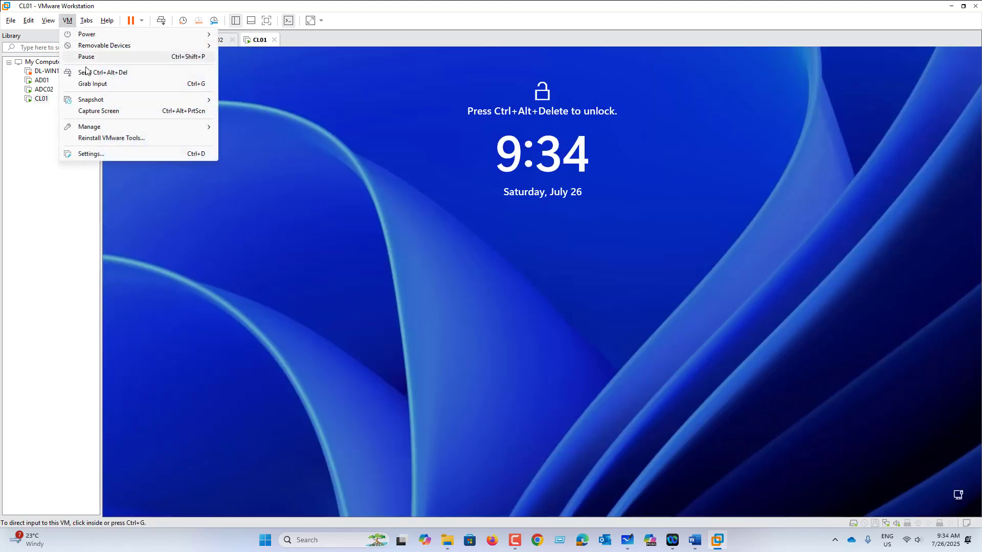
click(99, 74)
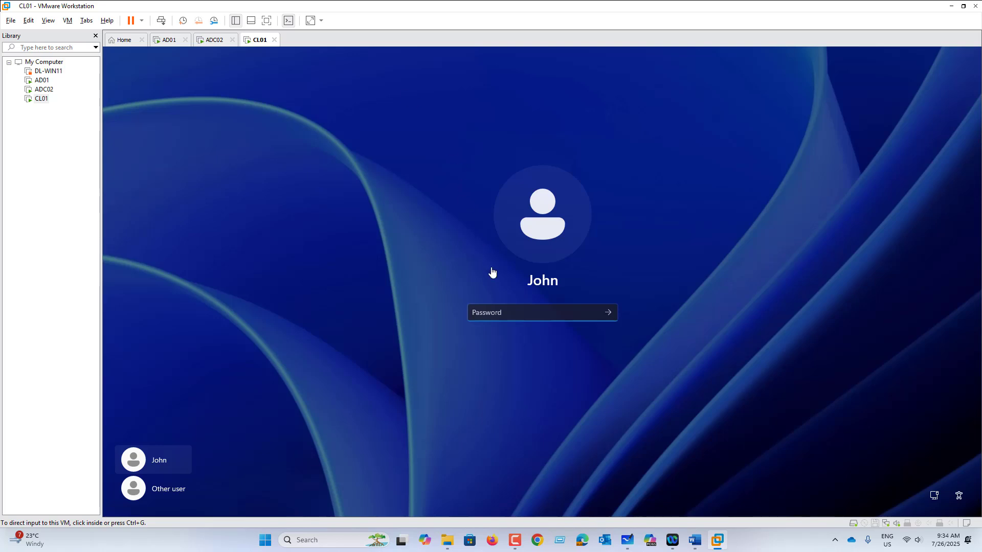
Enter John's password on CL01, dismiss the incorrect-password error, and submit the password again
click(491, 313)
text(P)
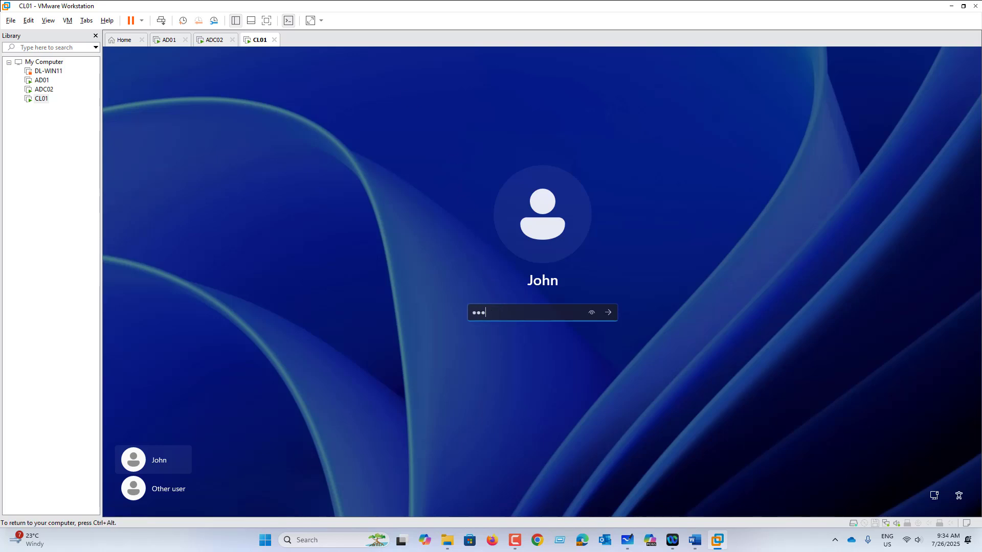
key(Return)
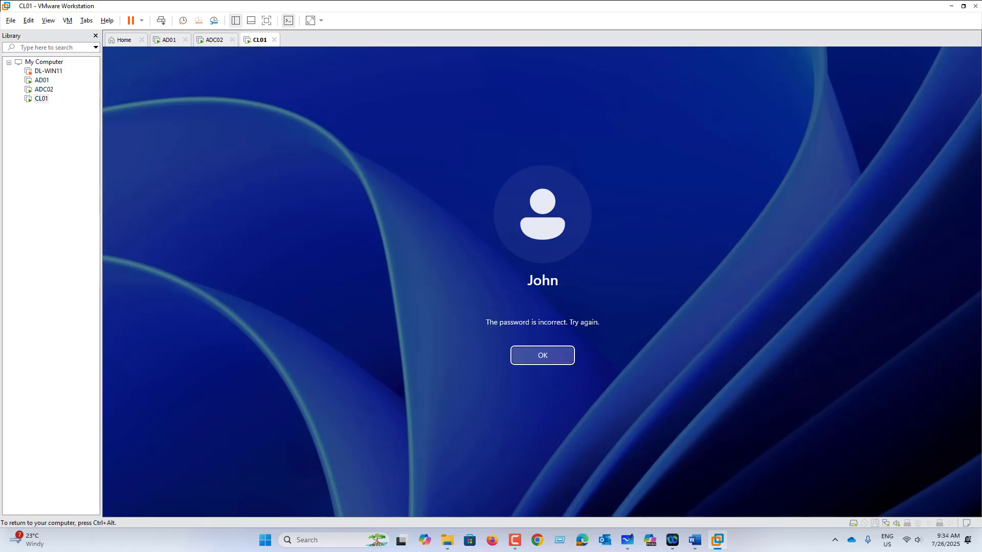
key(Return)
text(P)
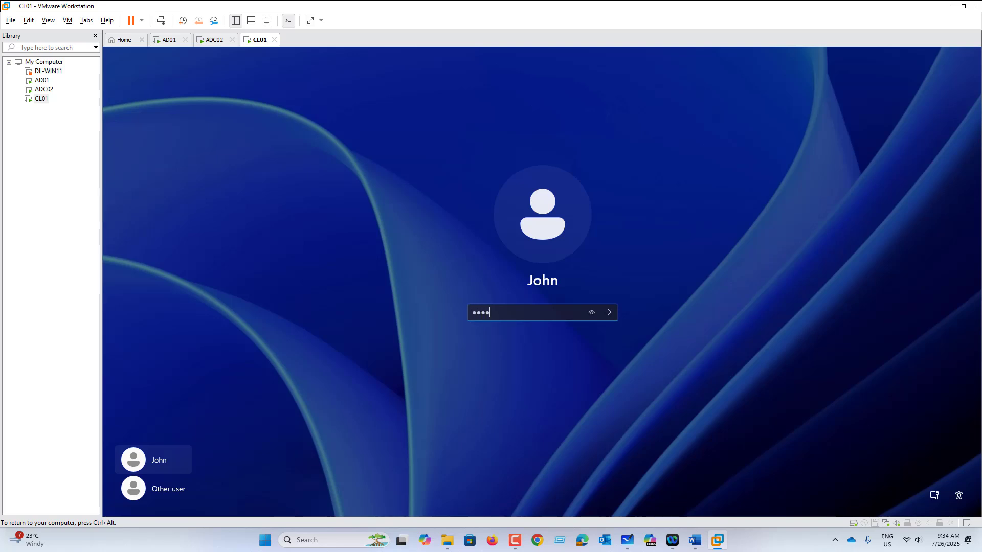
key(Return)
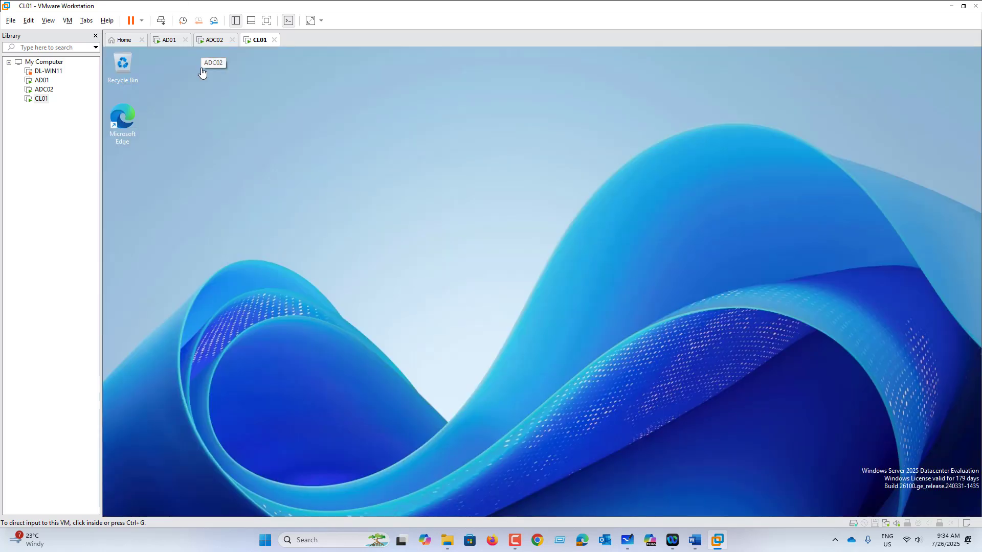
Try John's sign-in on ADC02, see it refused as not permitted, then return to CL01
click(212, 40)
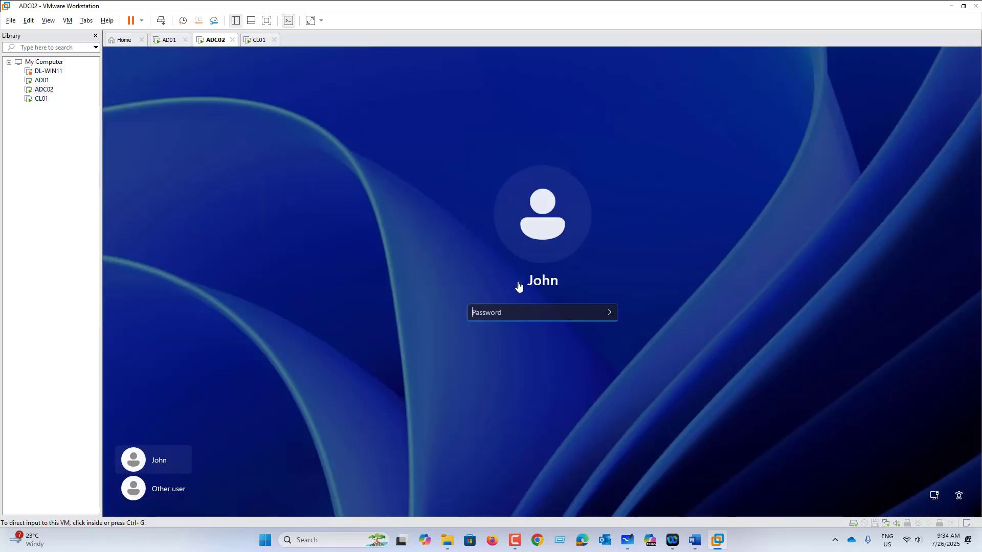
click(489, 317)
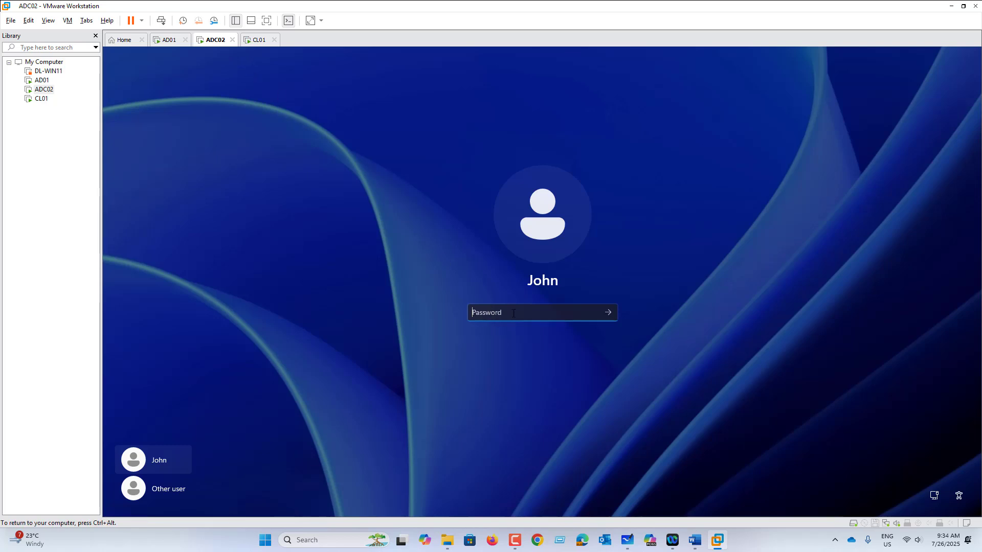
text(Pa$$w0rd)
key(Return)
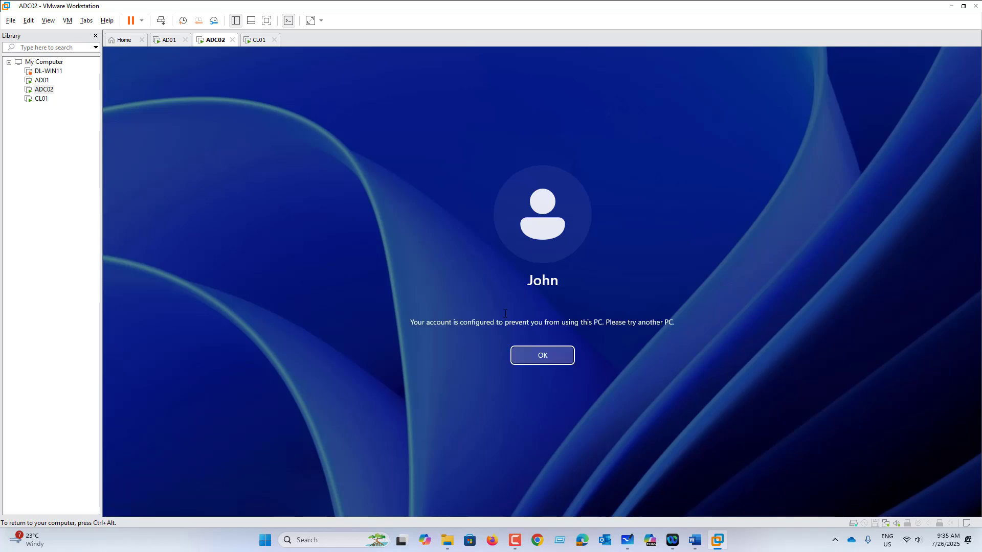
click(259, 41)
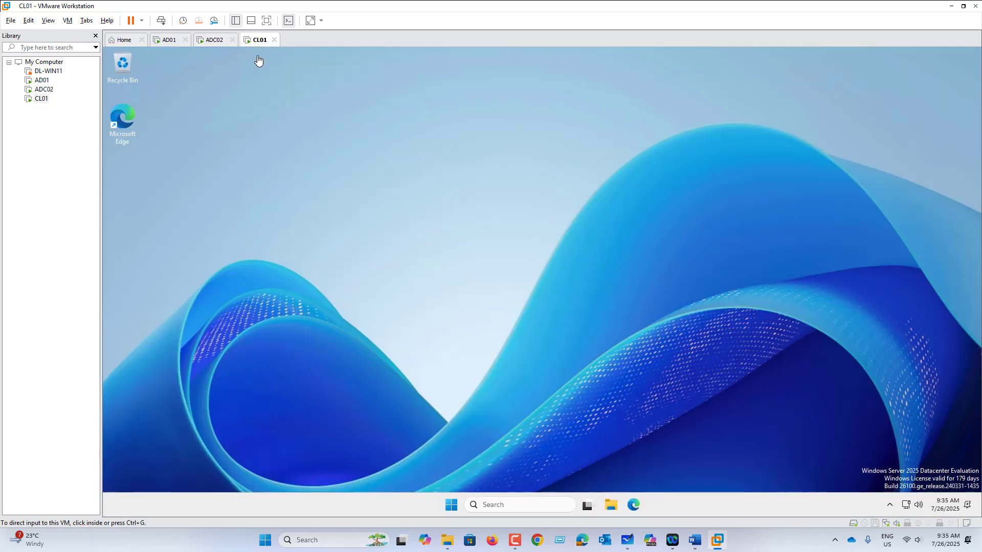
On AD01, open the properties of user John in the KCORP.COM domain
click(162, 43)
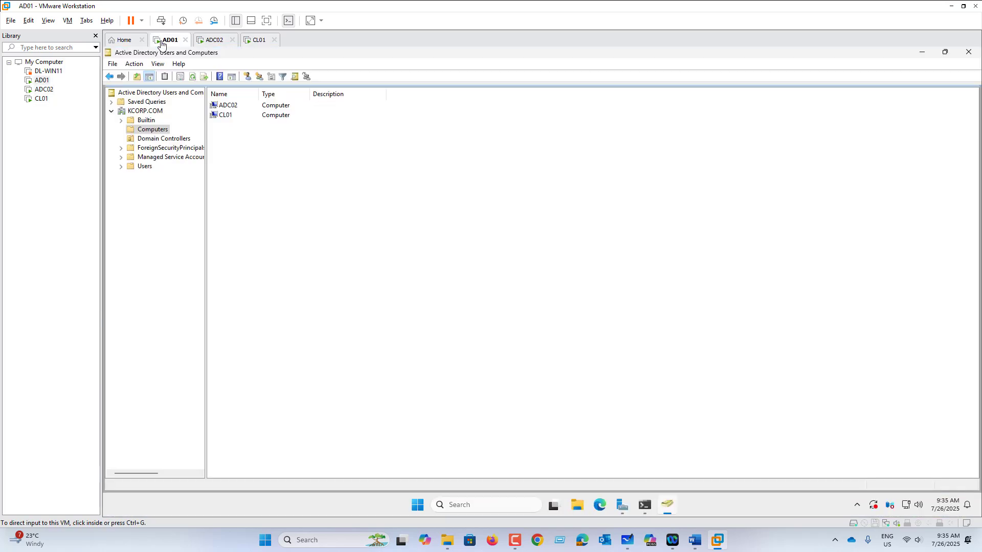
click(150, 112)
click(231, 165)
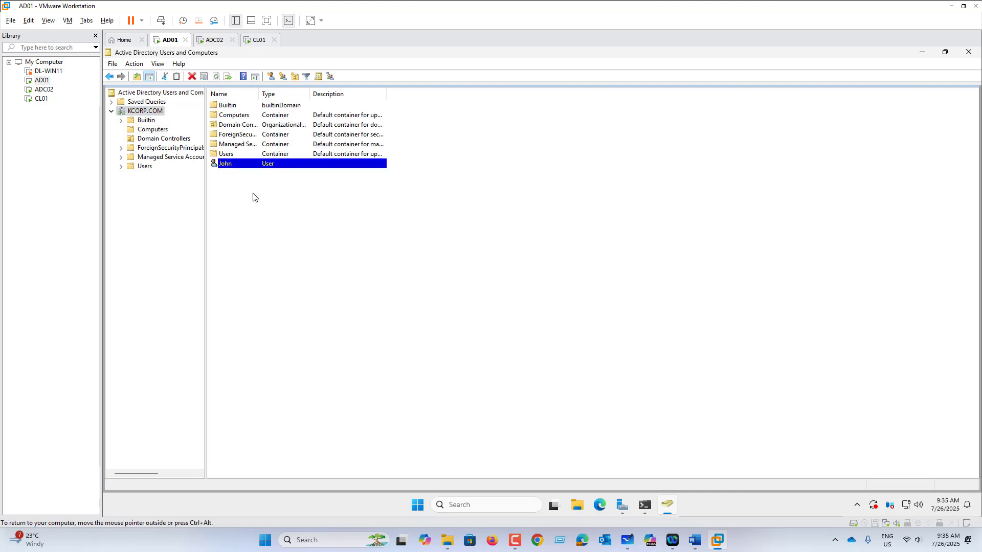
right_click(248, 164)
click(287, 309)
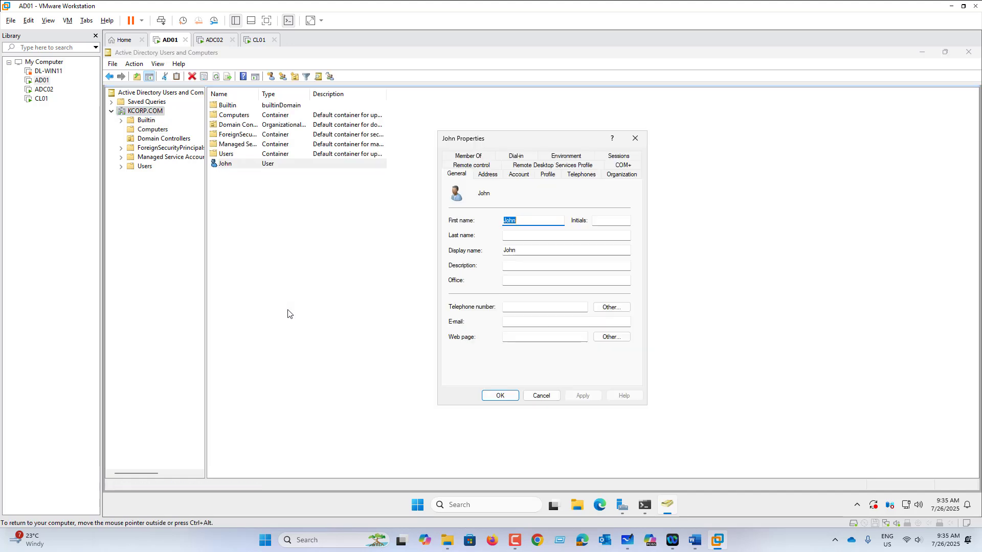
Remove CL01 from John's Log On To list so he may log on to all computers
click(548, 176)
click(526, 177)
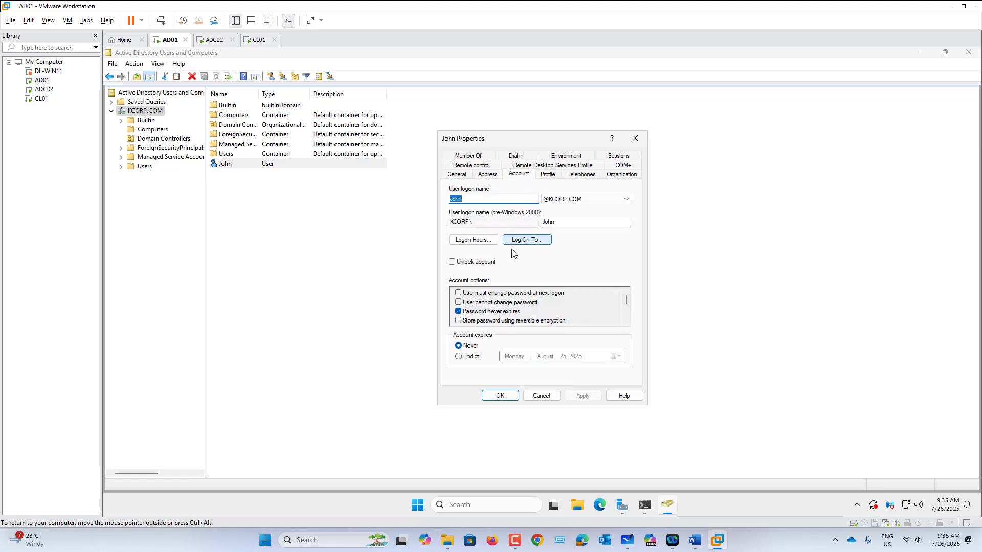
click(529, 242)
click(503, 304)
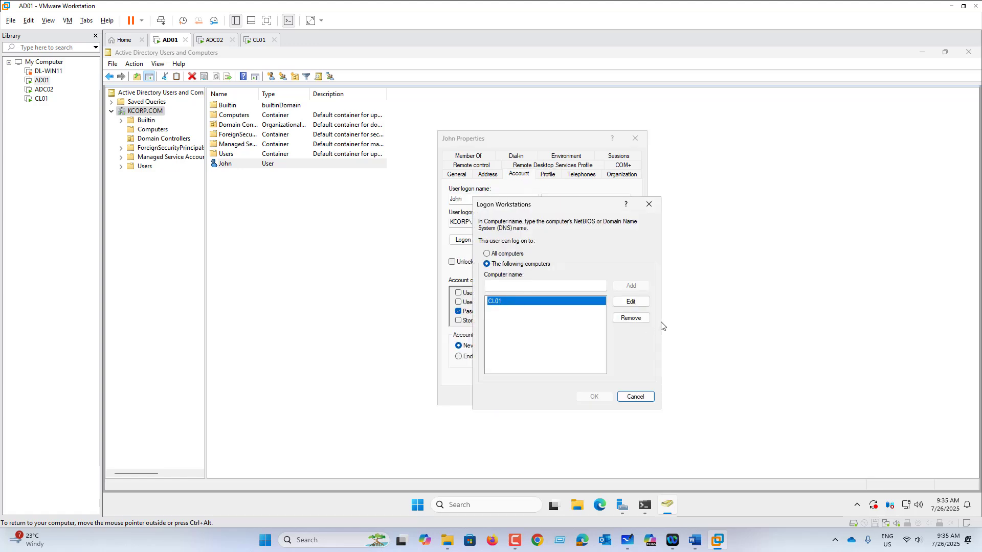
click(647, 321)
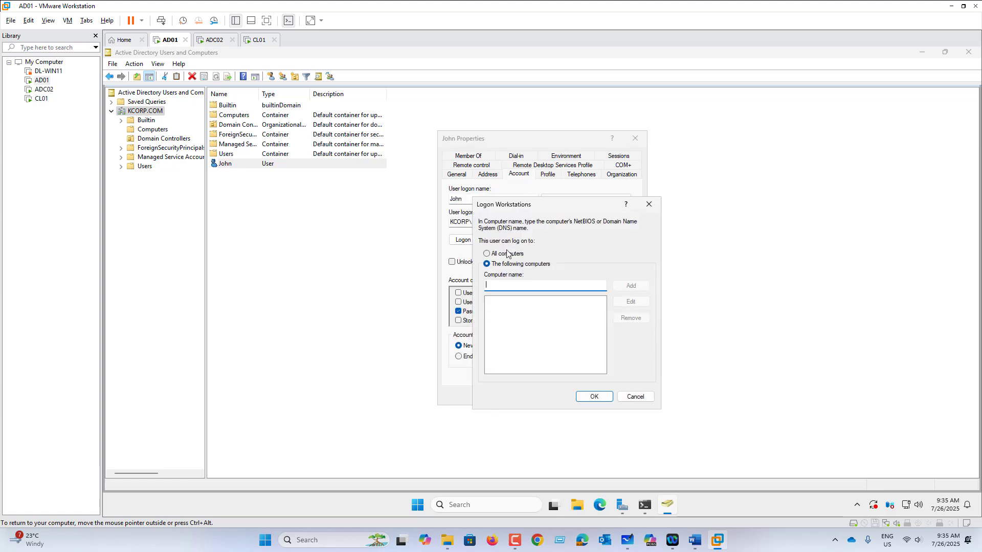
click(593, 397)
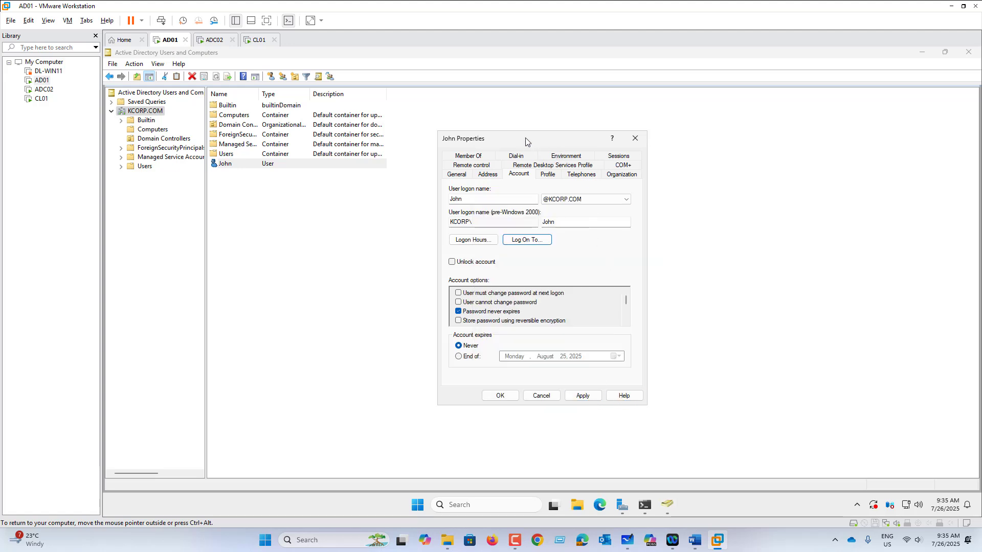
drag(525, 137, 511, 129)
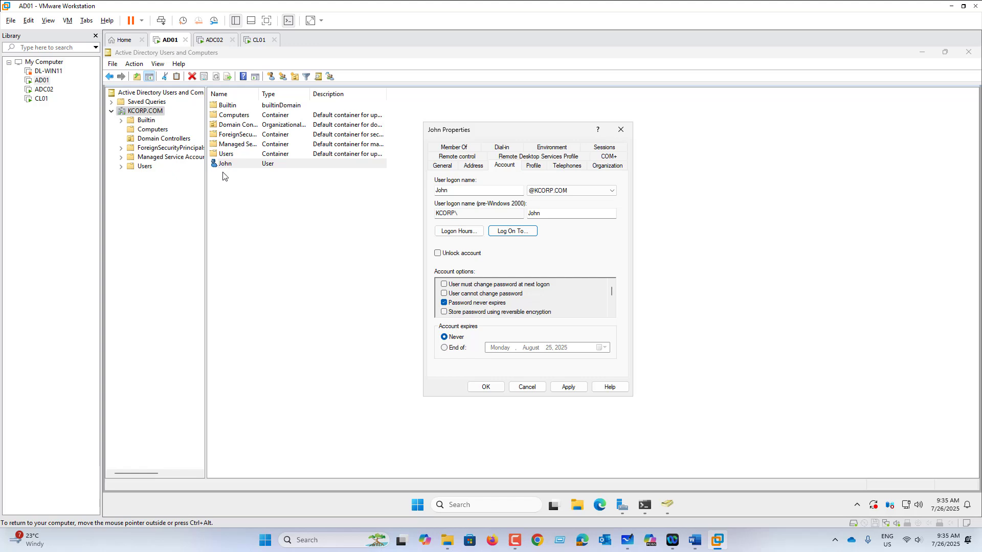
click(451, 353)
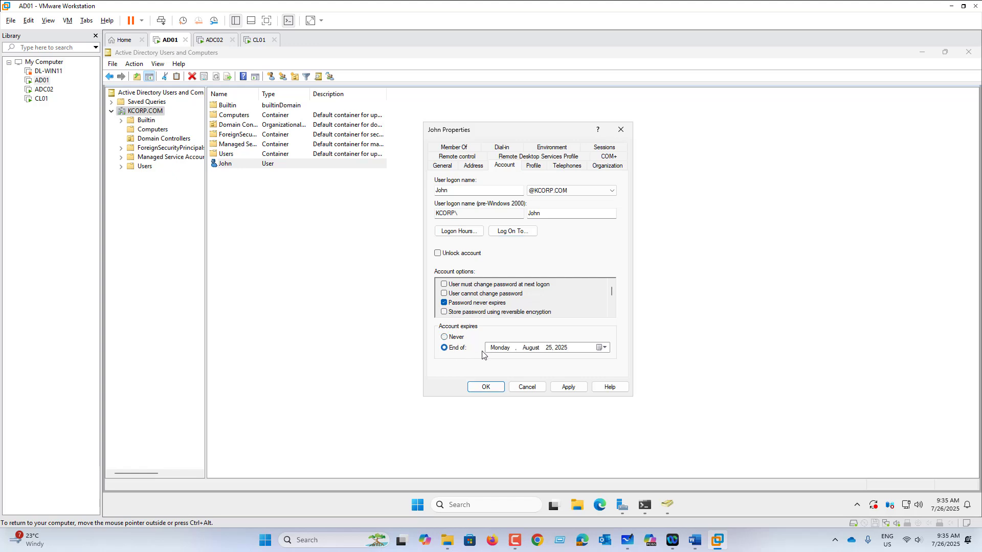
click(602, 350)
click(542, 362)
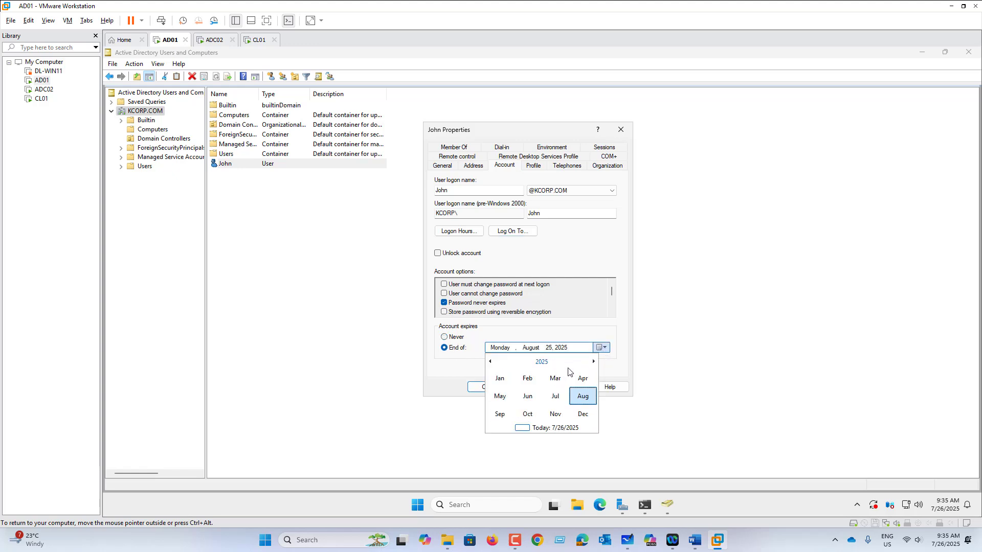
click(542, 362)
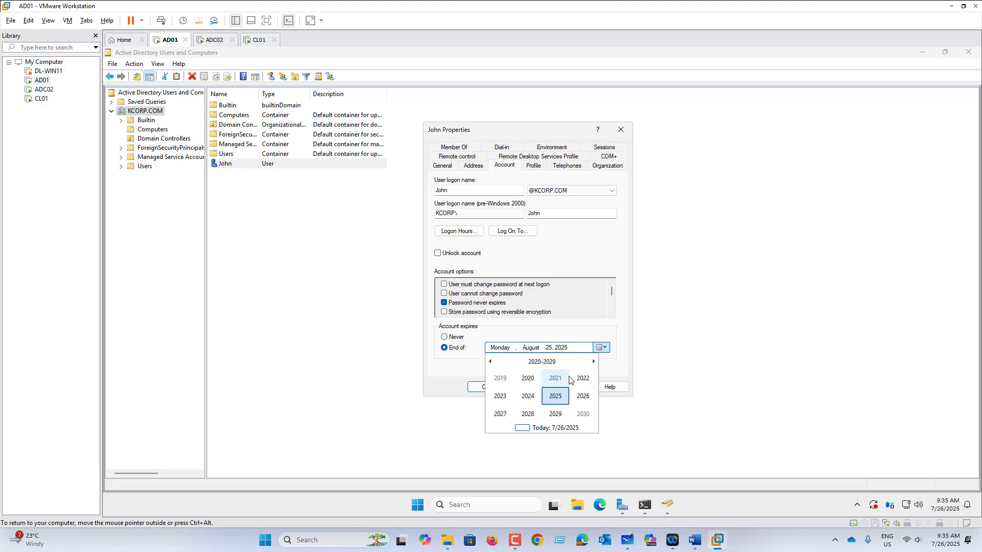
click(528, 415)
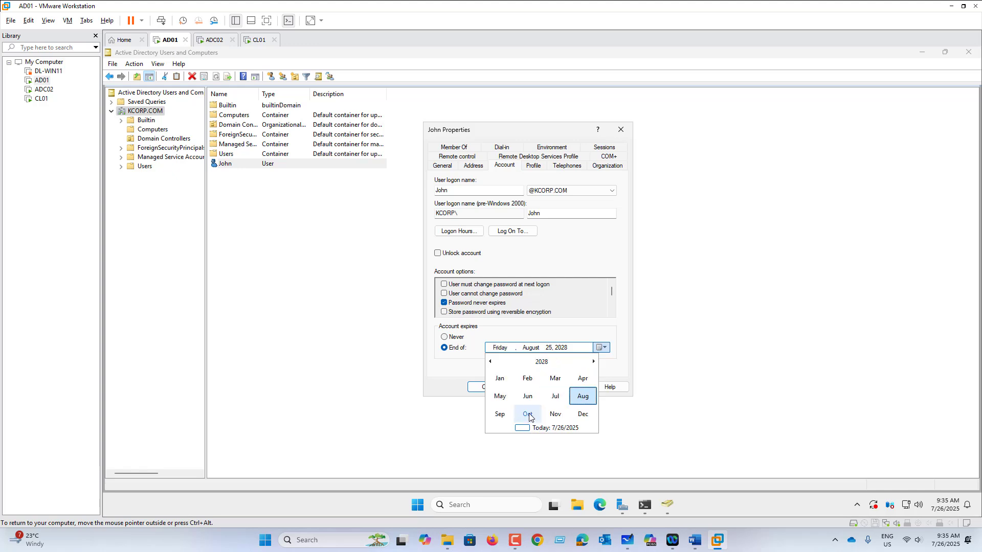
click(582, 400)
click(556, 412)
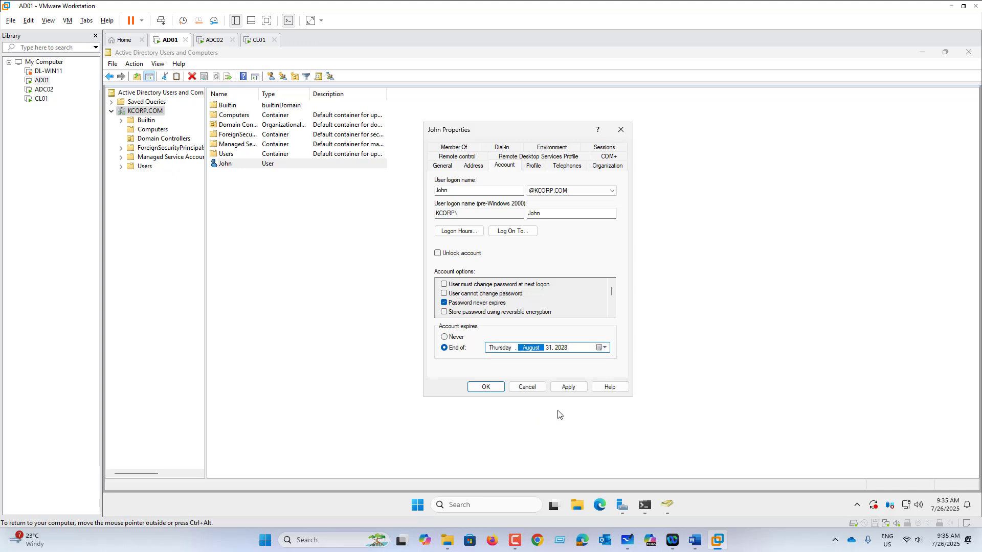
click(581, 388)
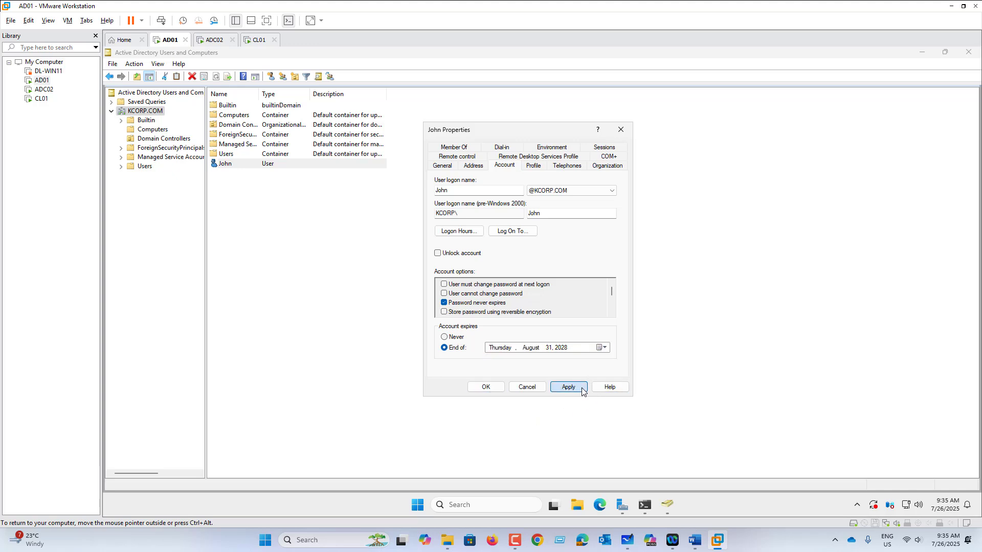
click(485, 388)
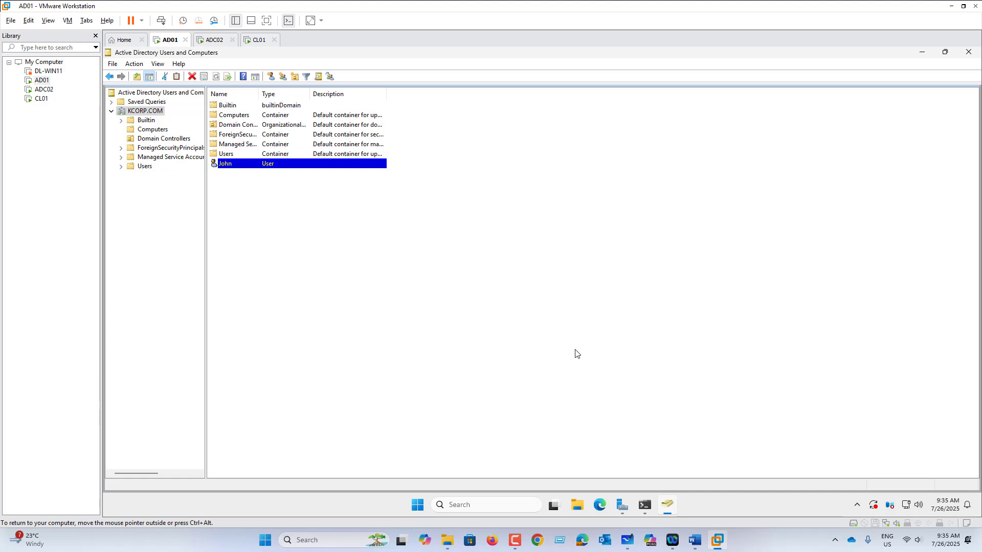
right_click(237, 168)
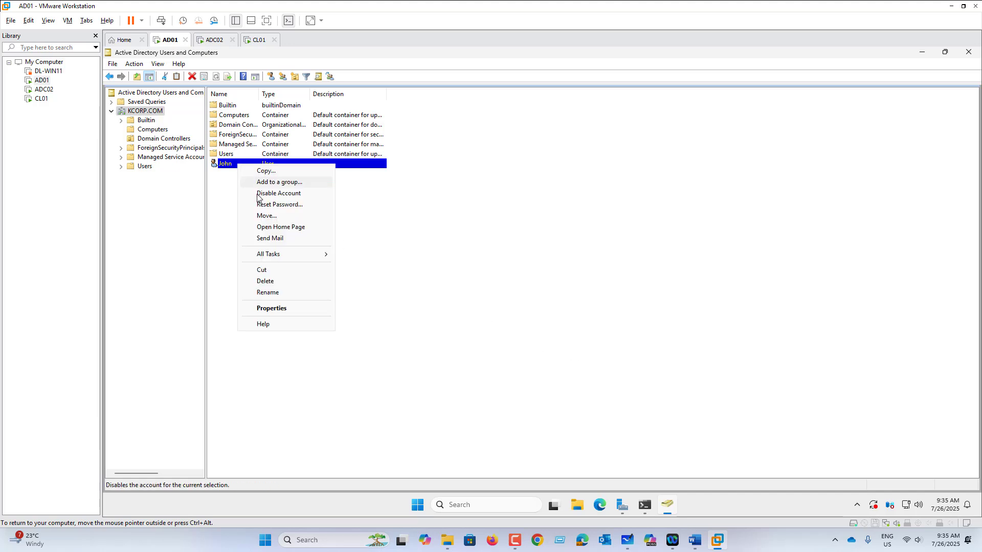
click(428, 233)
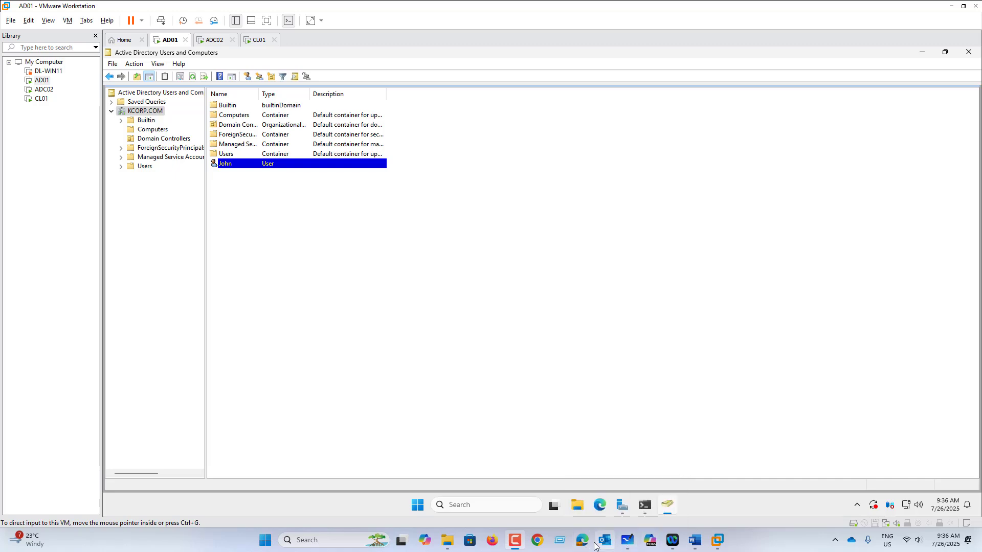
Clear the entire Whiteboard canvas, then go back to VMware Workstation
click(628, 541)
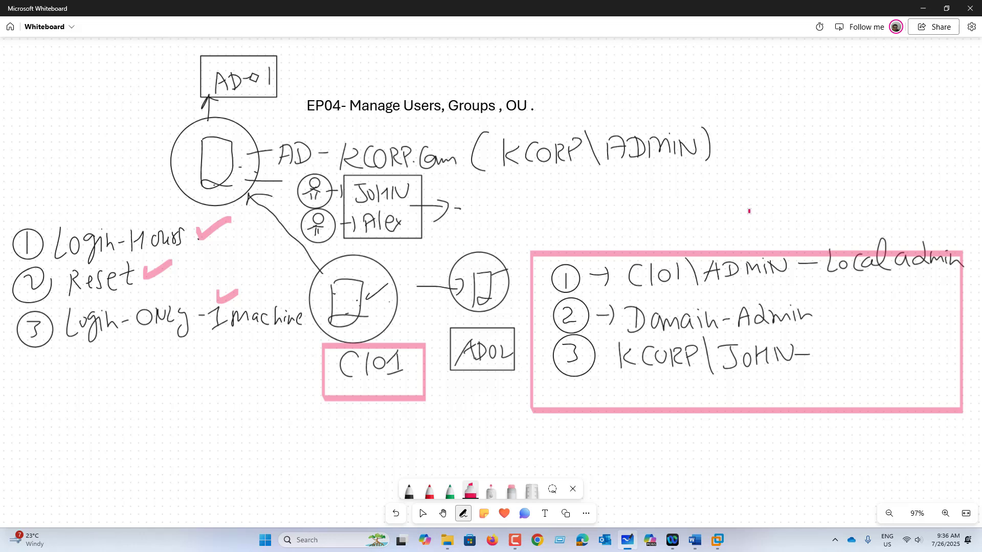
right_click(748, 211)
click(778, 315)
click(522, 293)
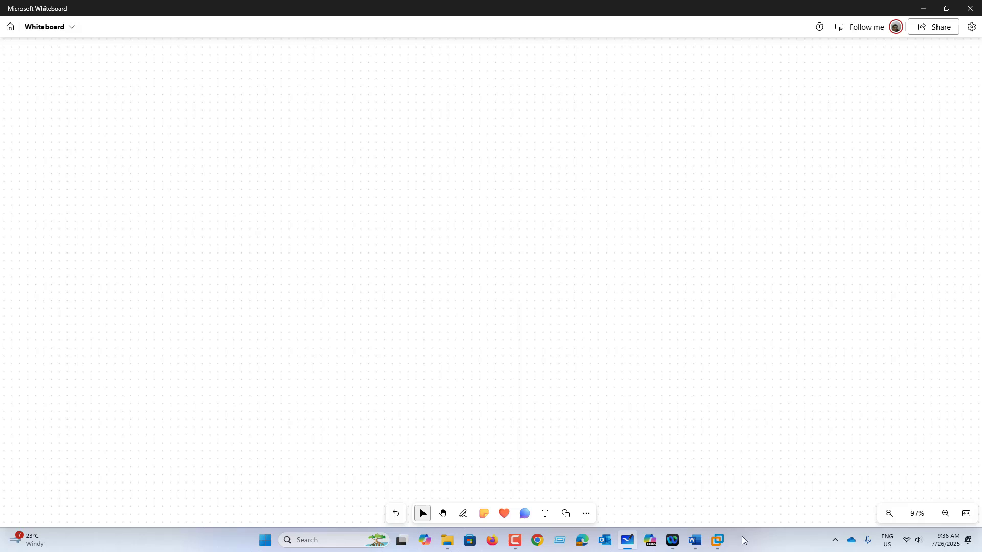
click(717, 540)
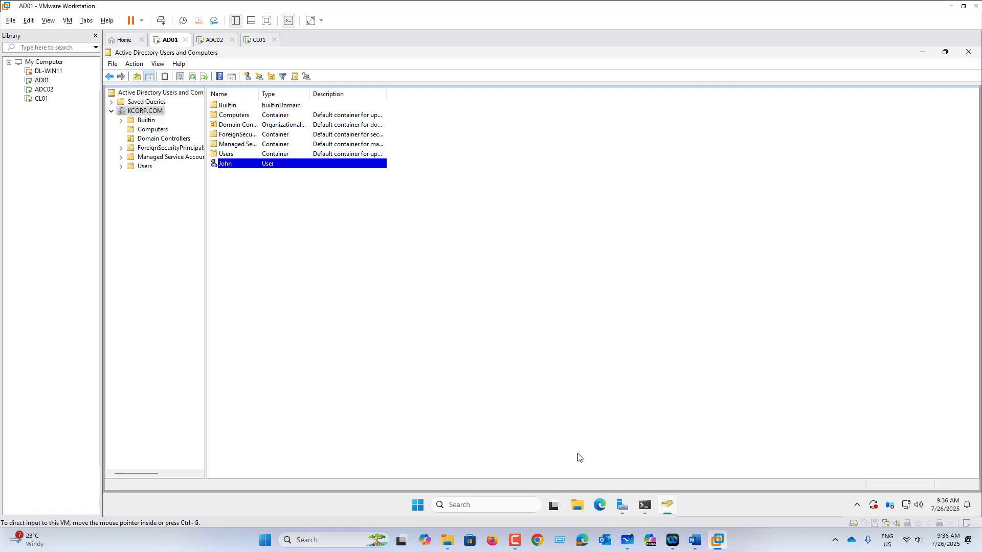
Open the New Group dialog for KCORP.COM, then switch back to Whiteboard
right_click(145, 111)
mouse_move(182, 193)
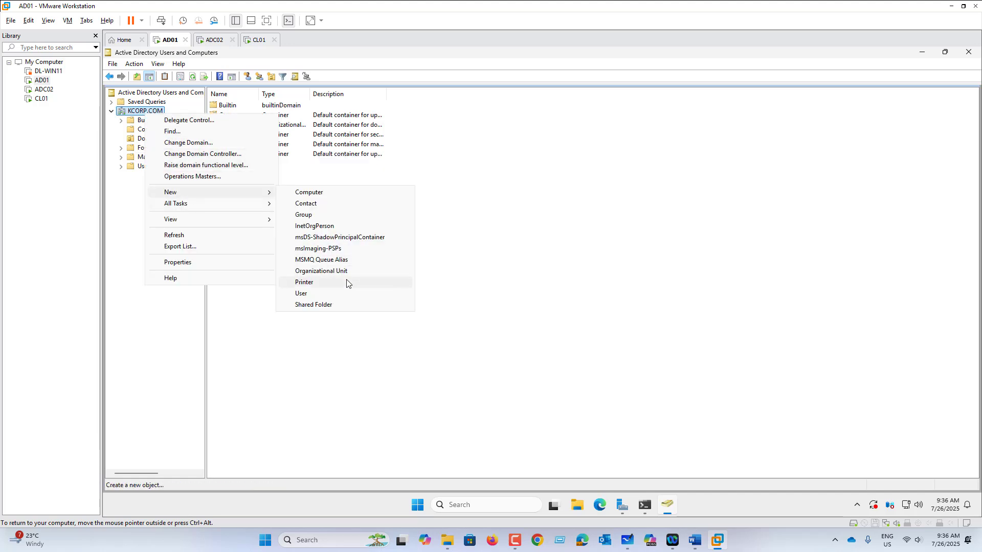
click(321, 215)
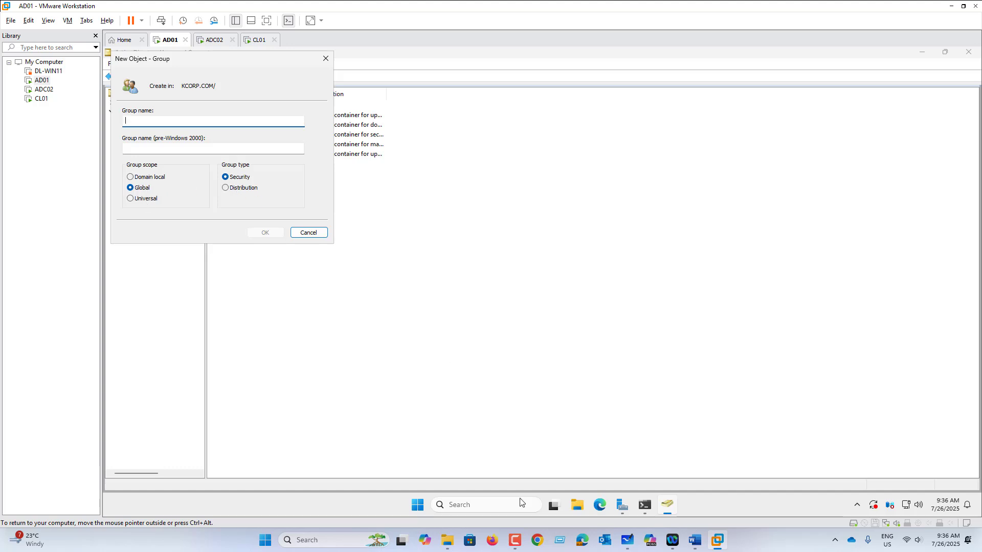
mouse_move(632, 545)
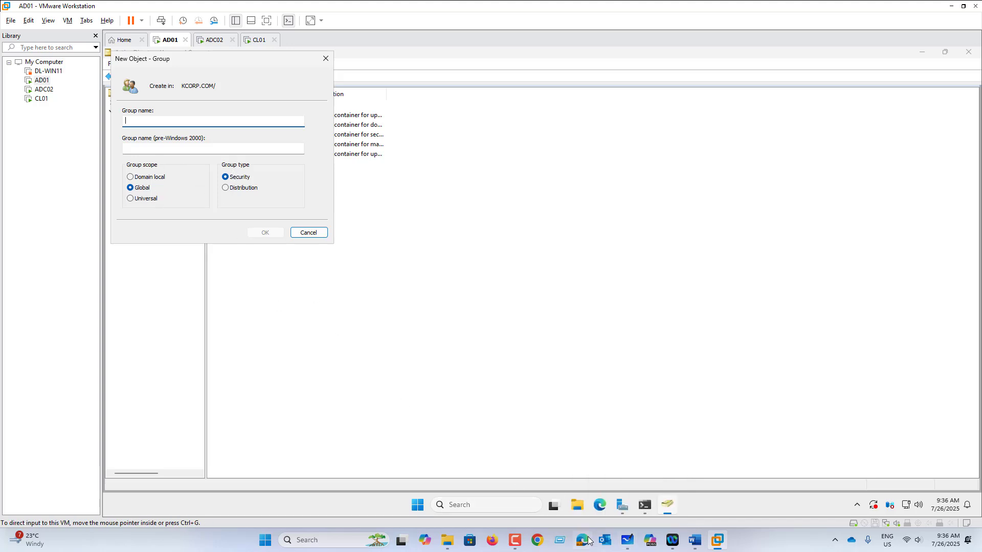
click(627, 545)
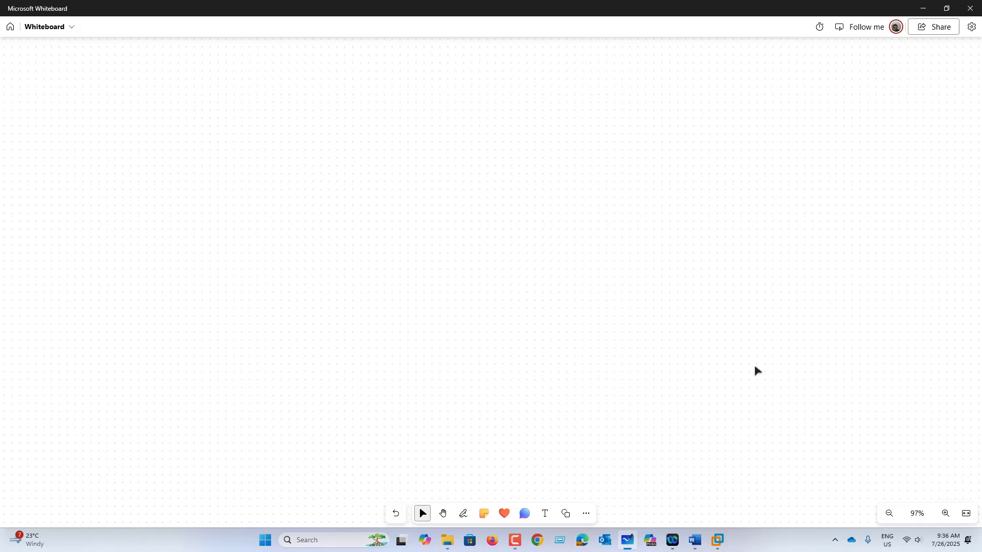
With the black pen, handwrite a numbered list: 1 Security, 2 Distribution
click(463, 513)
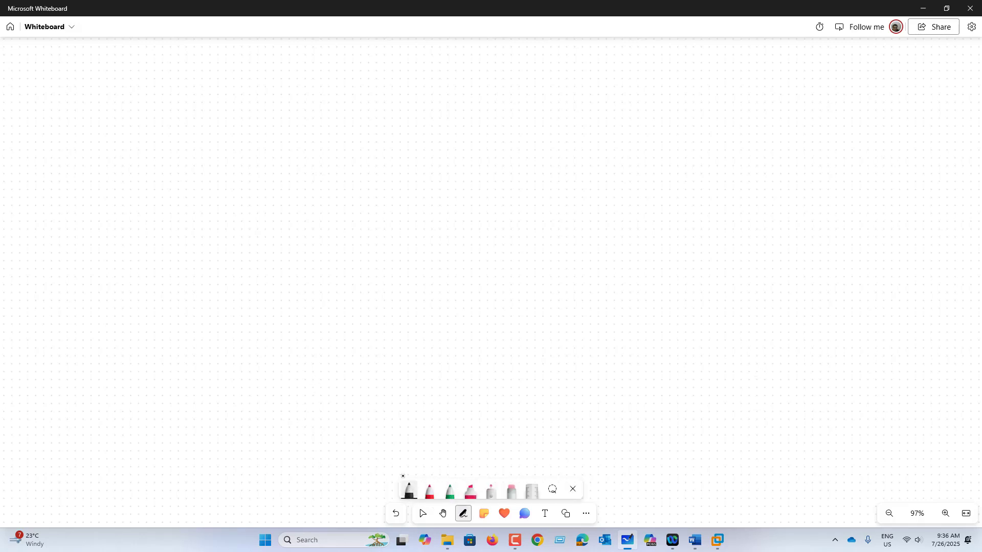
drag(174, 100, 176, 115)
mouse_move(177, 94)
mouse_down()
mouse_move(191, 103)
mouse_move(177, 95)
mouse_up()
drag(219, 97, 204, 119)
mouse_move(227, 109)
mouse_down()
mouse_move(254, 118)
mouse_move(274, 108)
mouse_move(285, 118)
mouse_move(300, 110)
mouse_move(287, 130)
mouse_up()
drag(176, 147, 193, 164)
mouse_move(177, 139)
mouse_down()
mouse_move(222, 170)
mouse_move(252, 169)
mouse_up()
mouse_move(265, 139)
mouse_down()
mouse_move(265, 168)
mouse_move(271, 151)
mouse_up()
mouse_move(275, 165)
mouse_down()
mouse_move(283, 157)
mouse_move(293, 167)
mouse_up()
drag(299, 157, 310, 168)
drag(307, 154, 350, 165)
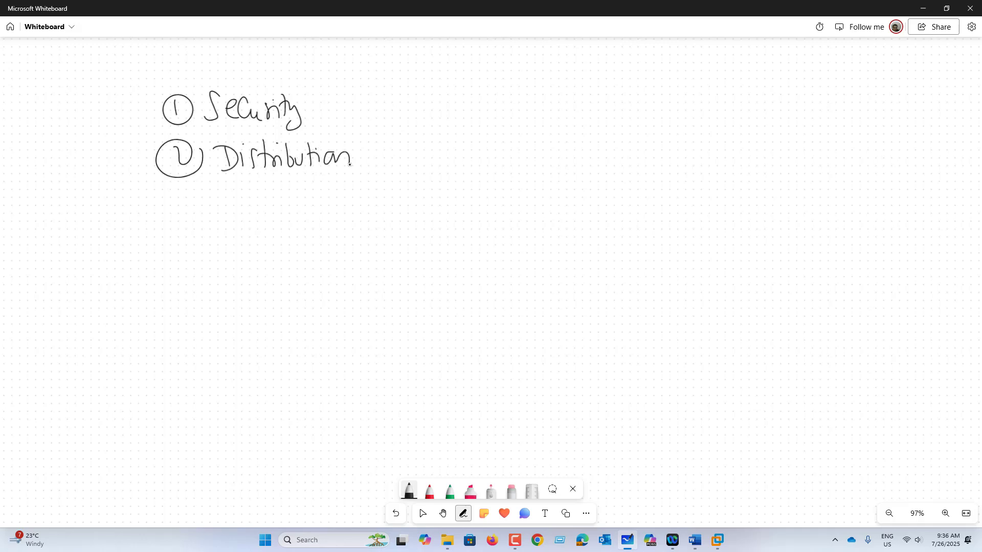
Add an arrow from Security to Permission, followed by a circled check mark
drag(317, 106, 358, 108)
drag(358, 99, 361, 123)
mouse_move(393, 92)
mouse_down()
mouse_move(395, 120)
mouse_move(407, 104)
mouse_up()
drag(408, 109, 447, 118)
drag(450, 106, 461, 124)
mouse_move(471, 105)
mouse_down()
mouse_move(472, 124)
mouse_move(495, 122)
mouse_up()
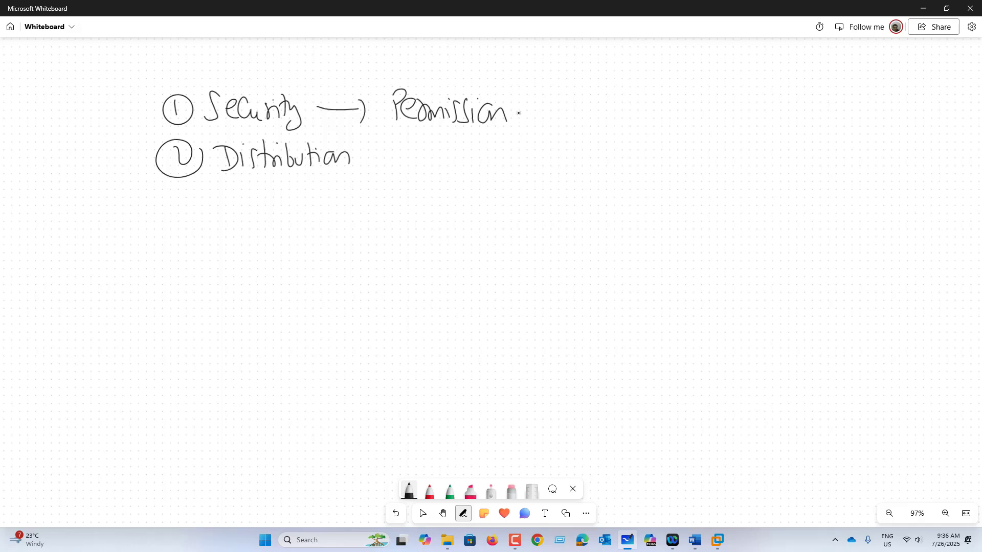
drag(518, 113, 541, 108)
mouse_move(556, 103)
mouse_down()
mouse_move(574, 97)
mouse_move(563, 86)
mouse_up()
Add an arrow from Distribution to DL, then an arrow to an underlined Email
drag(356, 160, 378, 160)
mouse_move(377, 147)
mouse_down()
mouse_move(381, 167)
mouse_move(407, 166)
mouse_up()
mouse_move(435, 145)
mouse_down()
mouse_move(437, 163)
mouse_move(453, 167)
mouse_move(474, 155)
mouse_up()
drag(469, 147, 470, 167)
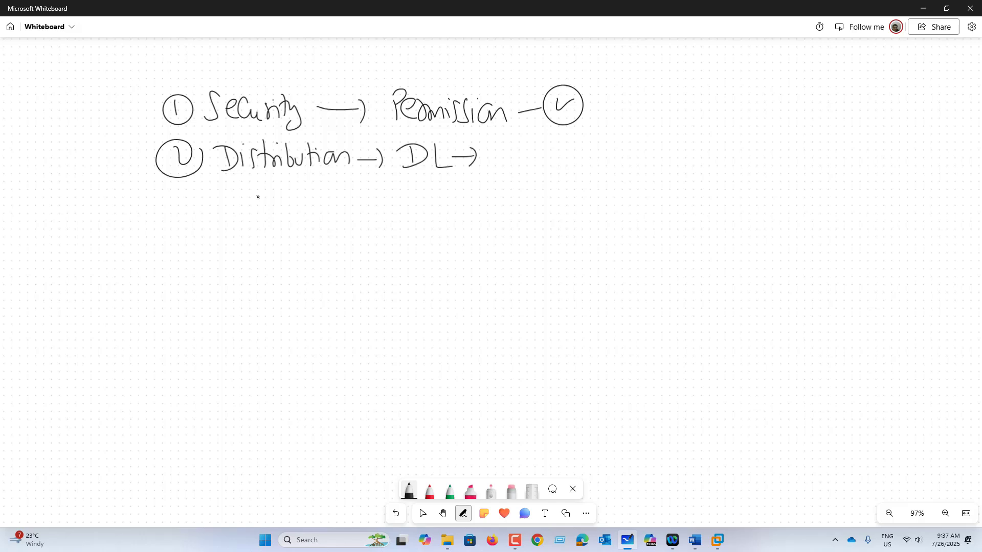
mouse_move(490, 159)
mouse_down()
mouse_move(546, 144)
mouse_move(545, 157)
mouse_up()
drag(529, 168, 582, 162)
drag(586, 154, 595, 163)
click(587, 150)
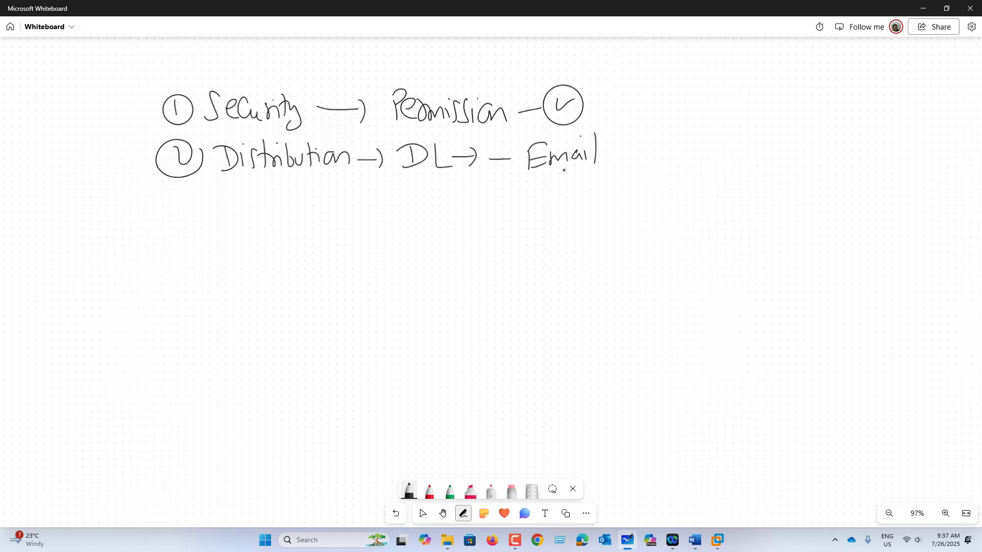
drag(533, 171, 582, 167)
Handwrite a numbered list of scopes in black: 1 DL, 2 GL, 3 Universal
drag(221, 211, 223, 237)
mouse_move(223, 206)
mouse_down()
mouse_move(215, 245)
mouse_move(225, 205)
mouse_move(264, 236)
mouse_move(316, 236)
mouse_up()
drag(212, 266, 239, 273)
drag(276, 263, 277, 274)
mouse_move(279, 273)
mouse_down()
mouse_move(278, 290)
mouse_move(313, 288)
mouse_up()
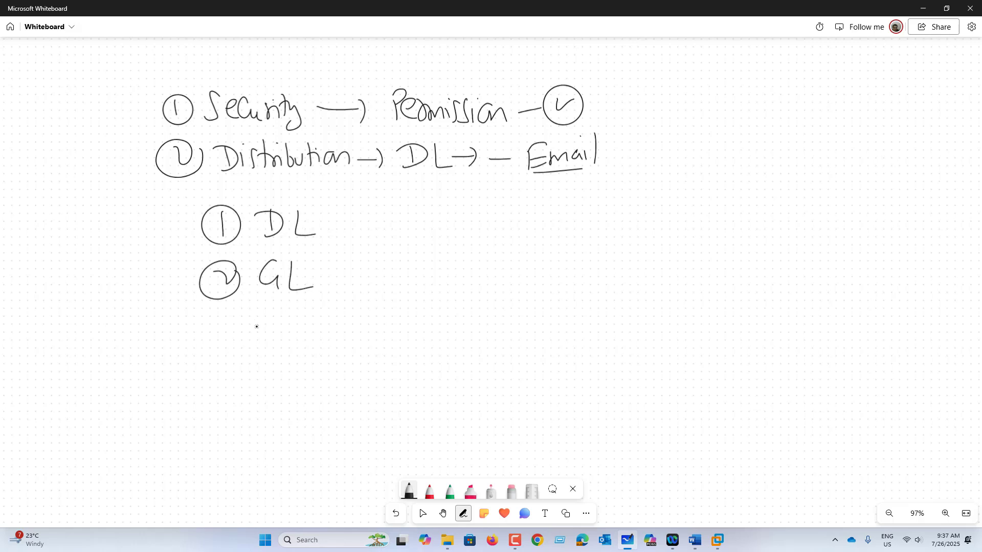
mouse_move(223, 320)
mouse_down()
mouse_move(220, 339)
mouse_move(228, 308)
mouse_move(275, 318)
mouse_up()
mouse_move(285, 340)
mouse_down()
mouse_move(286, 317)
mouse_move(297, 318)
mouse_up()
mouse_move(307, 317)
mouse_down()
mouse_move(306, 335)
mouse_move(331, 333)
mouse_up()
drag(337, 331, 350, 321)
mouse_move(359, 312)
mouse_down()
mouse_move(352, 331)
mouse_move(378, 327)
mouse_up()
mouse_move(381, 327)
mouse_down()
mouse_move(388, 296)
mouse_move(390, 321)
mouse_up()
In pink highlighter, box the scope list and arrow it to a boxed 'Scope', followed by another arrow
click(470, 491)
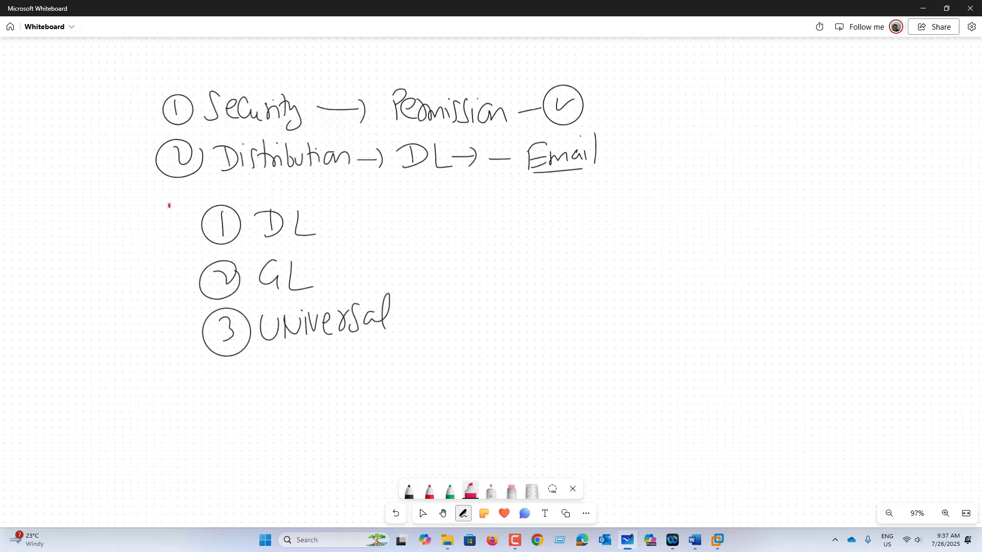
mouse_move(165, 195)
mouse_down()
mouse_move(144, 377)
mouse_move(443, 391)
mouse_move(380, 186)
mouse_move(151, 186)
mouse_up()
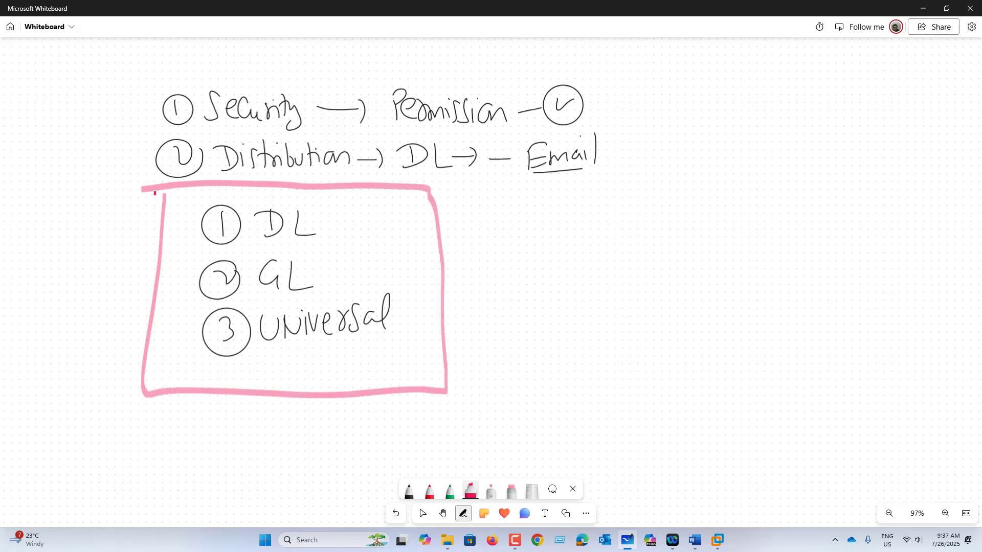
mouse_move(418, 268)
mouse_down()
mouse_move(482, 267)
mouse_move(486, 285)
mouse_up()
drag(533, 261, 512, 295)
mouse_move(556, 260)
mouse_down()
mouse_move(549, 296)
mouse_move(572, 265)
mouse_up()
mouse_move(596, 256)
mouse_down()
mouse_move(595, 302)
mouse_move(597, 287)
mouse_up()
drag(627, 264, 630, 289)
mouse_move(660, 221)
mouse_down()
mouse_move(515, 237)
mouse_move(655, 260)
mouse_move(656, 225)
mouse_up()
drag(664, 269, 689, 269)
mouse_move(691, 258)
mouse_down()
mouse_move(696, 277)
mouse_move(759, 254)
mouse_move(770, 287)
mouse_up()
Write 'visibility' in pink after the arrow, then bring up the GROUP NESTING diagram in Snipping Tool
click(773, 235)
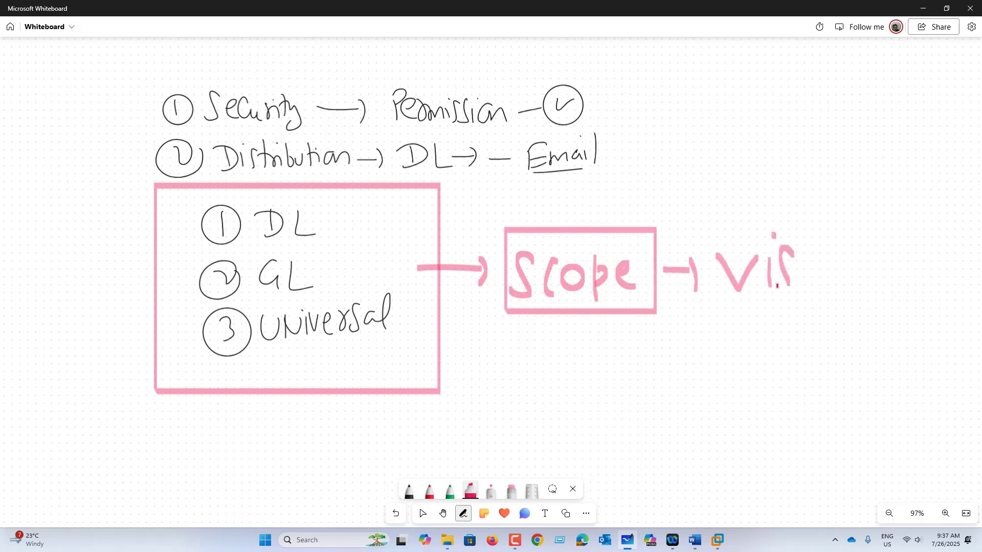
drag(792, 244, 777, 286)
drag(809, 258, 809, 283)
drag(818, 230, 835, 276)
drag(847, 255, 846, 280)
click(841, 229)
drag(866, 233, 867, 281)
drag(879, 259, 879, 279)
drag(889, 231, 895, 298)
mouse_move(938, 221)
mouse_down()
mouse_move(712, 233)
mouse_move(941, 230)
mouse_up()
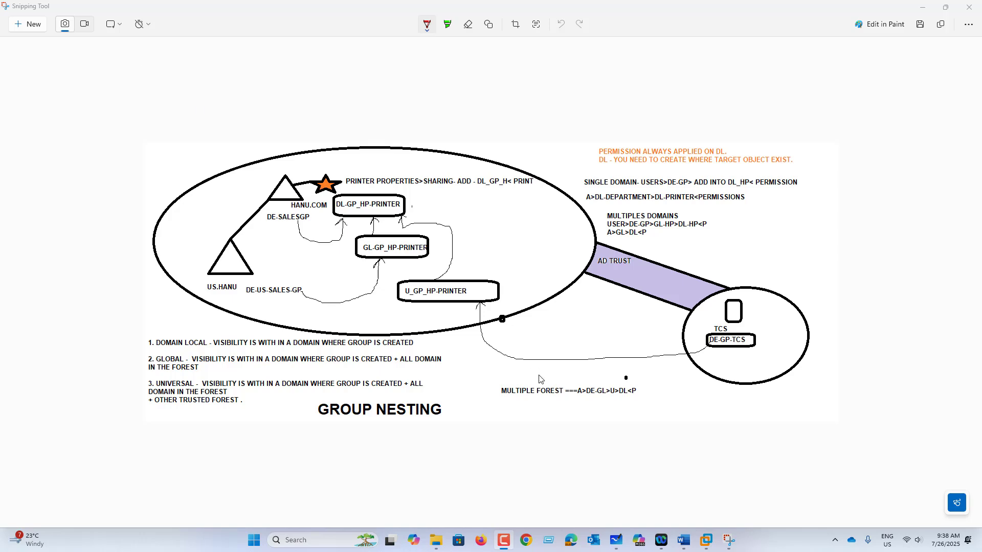
click(536, 438)
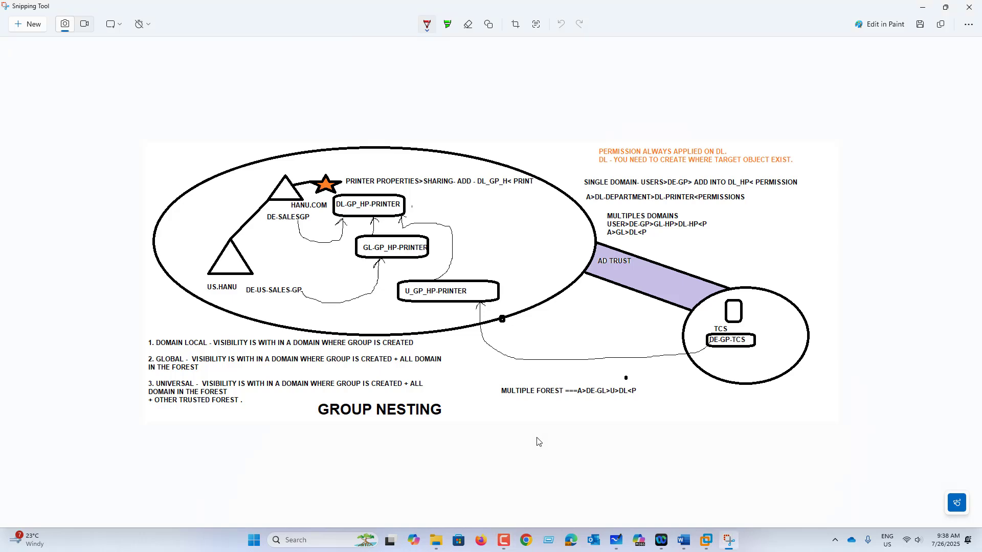
scroll(536, 441, up, 2)
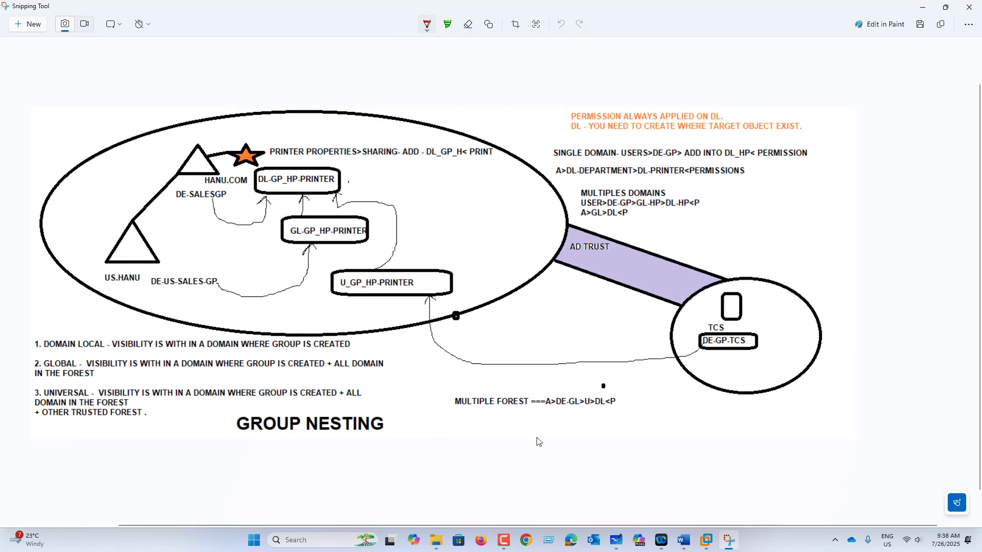
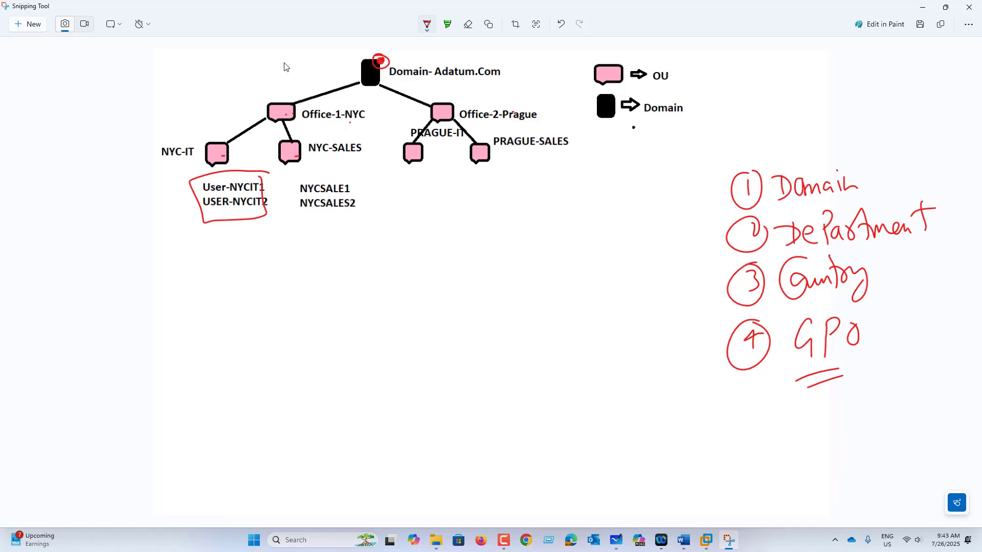
Tick the Domain, Office-1-NYC and NYC-IT nodes with red check marks
drag(349, 58, 370, 48)
drag(275, 95, 303, 76)
drag(206, 134, 232, 121)
Add a red L-mark by the numbered list, extra Domain and Office-1-NYC checks, and box the user lists
mouse_move(611, 290)
mouse_down()
mouse_move(690, 347)
mouse_move(672, 377)
mouse_up()
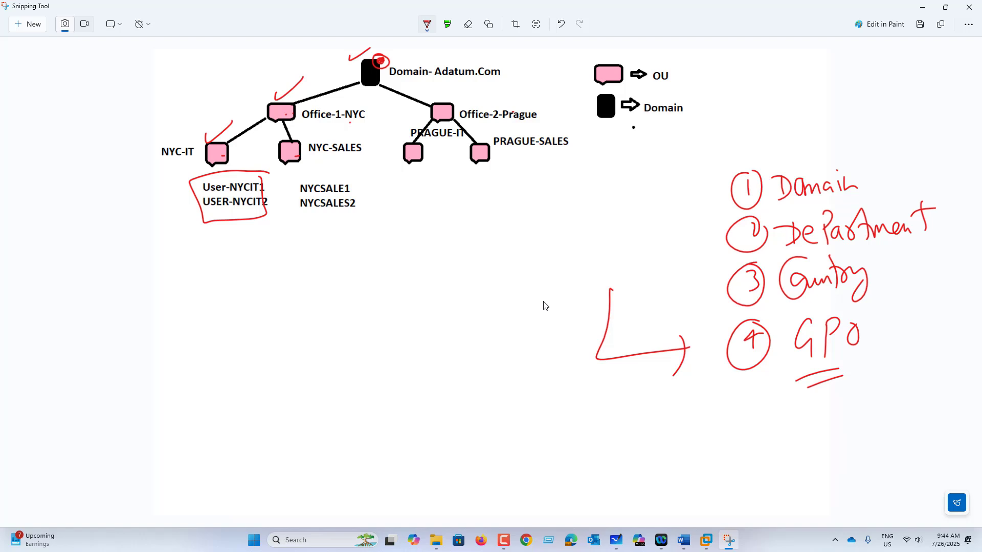
drag(330, 62, 378, 61)
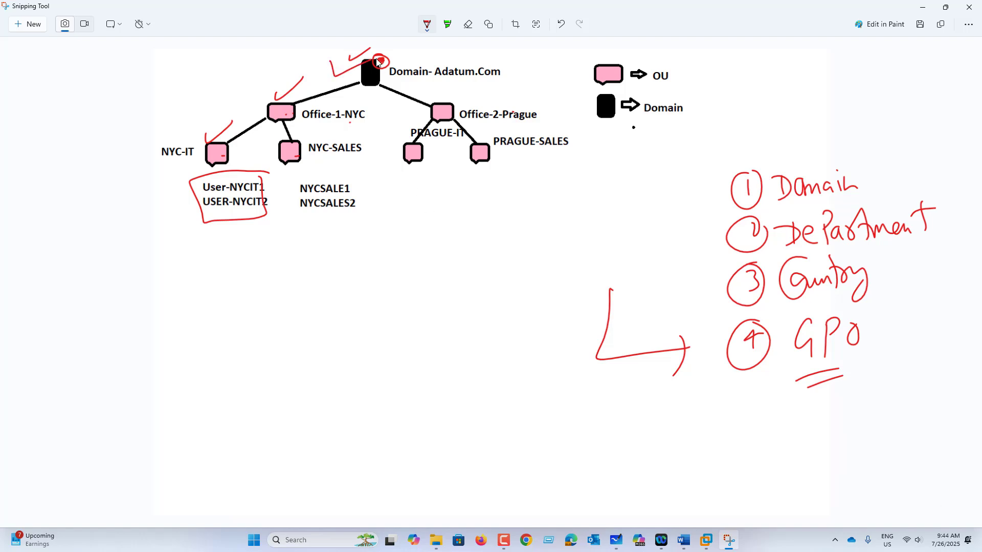
drag(274, 87, 321, 86)
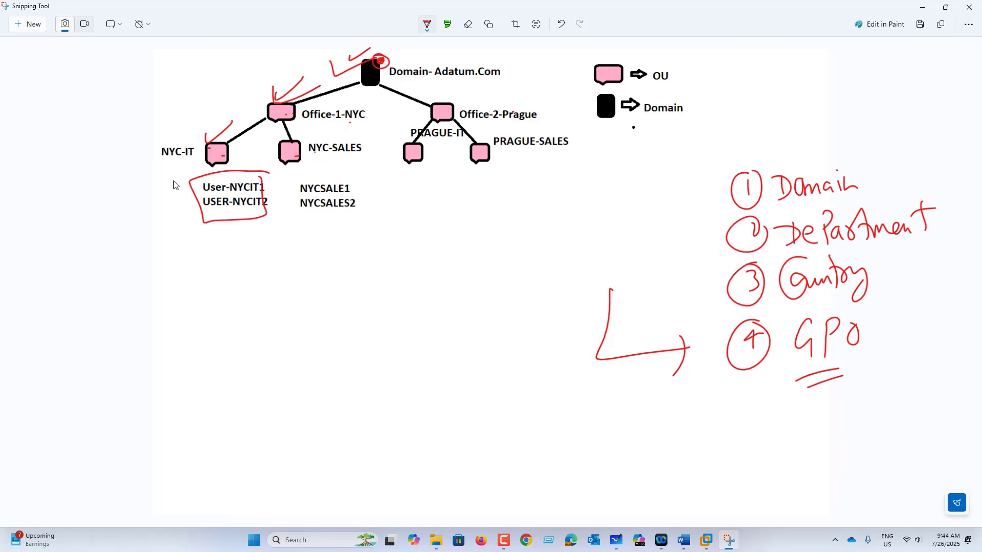
mouse_move(170, 173)
mouse_down()
mouse_move(271, 172)
mouse_move(368, 199)
mouse_move(176, 250)
mouse_move(170, 174)
mouse_up()
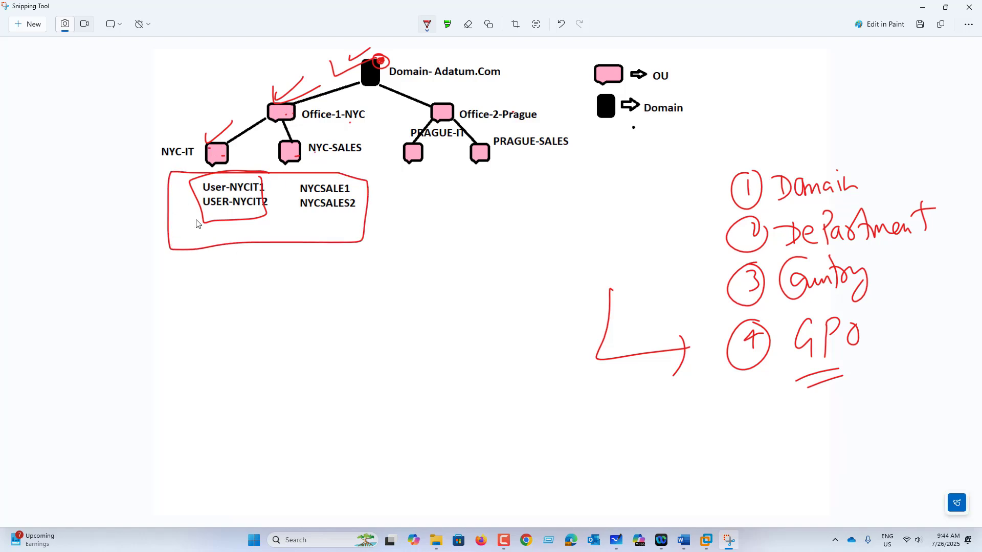
On the AD VM, create the organizational unit Country-USA under KCORP.COM
click(706, 540)
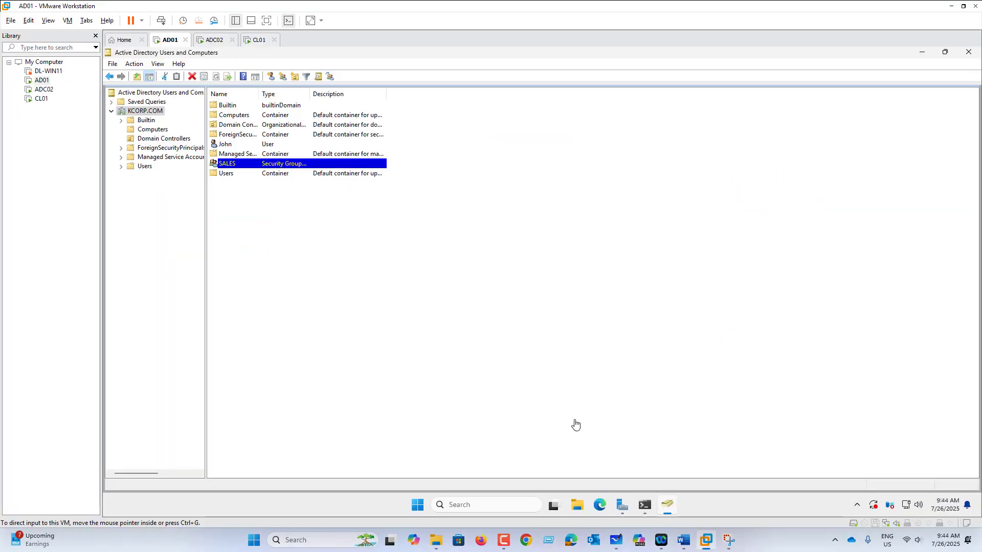
right_click(145, 114)
mouse_move(168, 191)
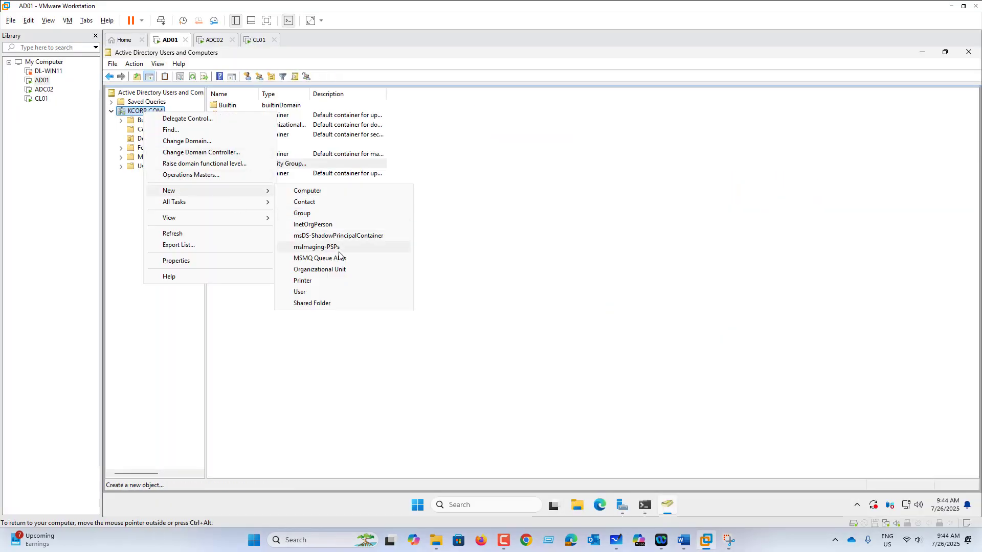
click(333, 271)
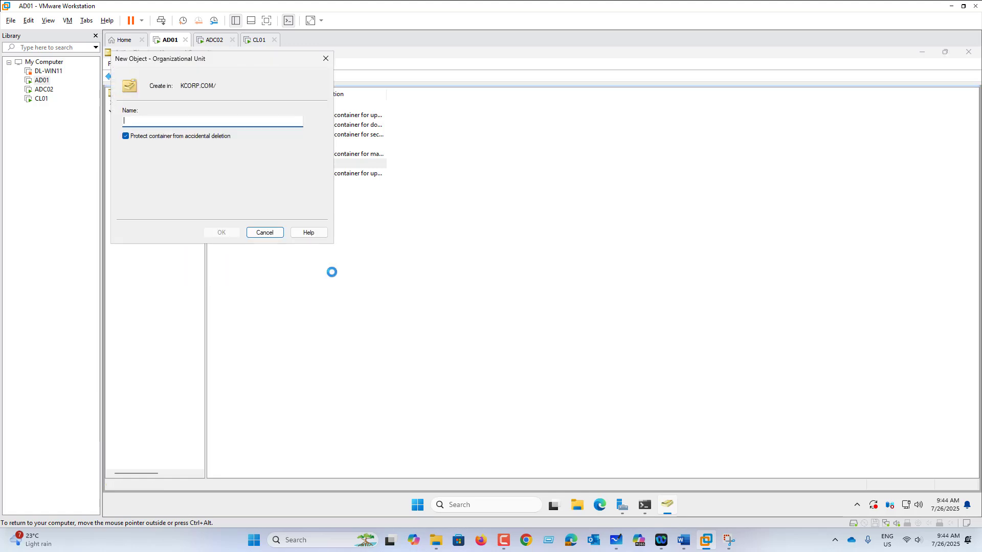
text(COuntry-USry-US)
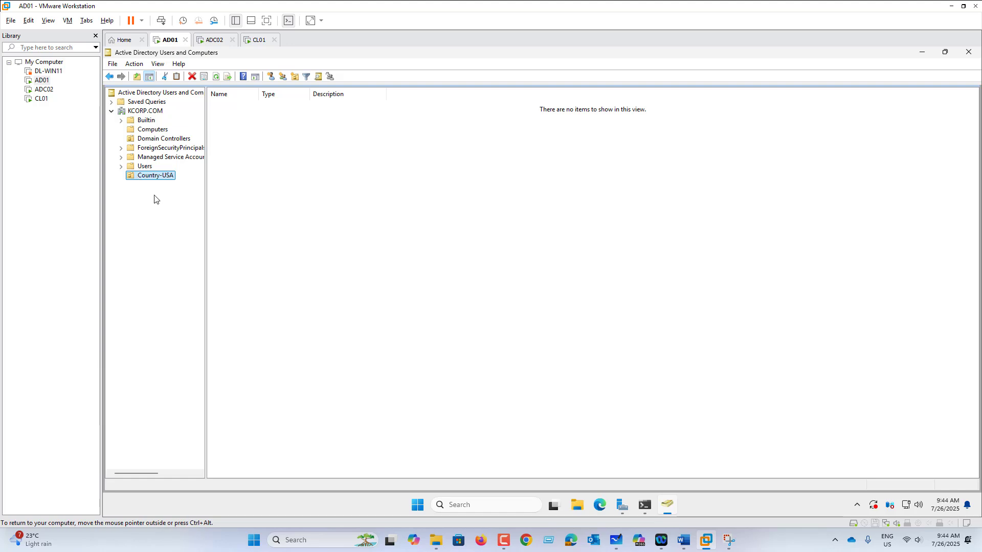
Create the Office-NYC organizational unit inside Country-USA
right_click(161, 178)
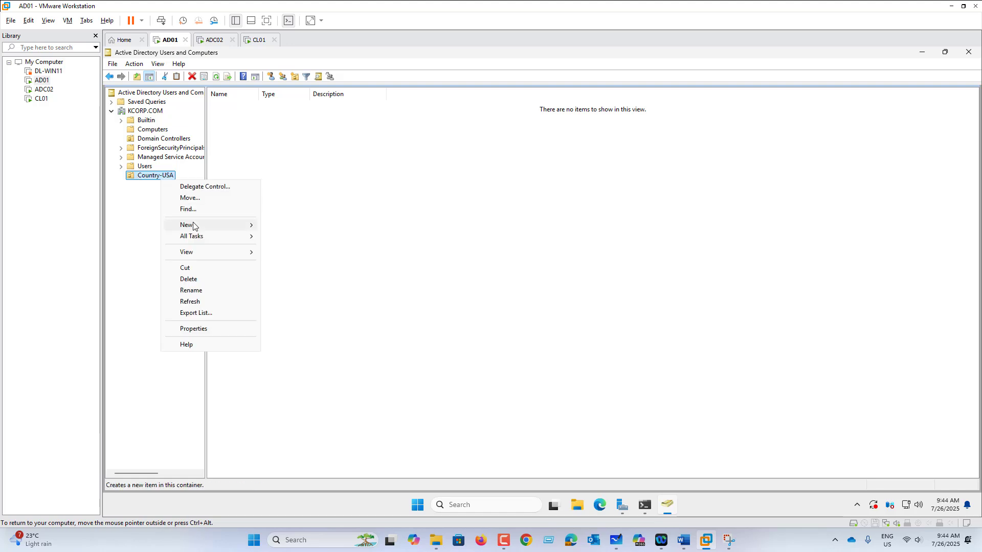
mouse_move(193, 225)
click(308, 304)
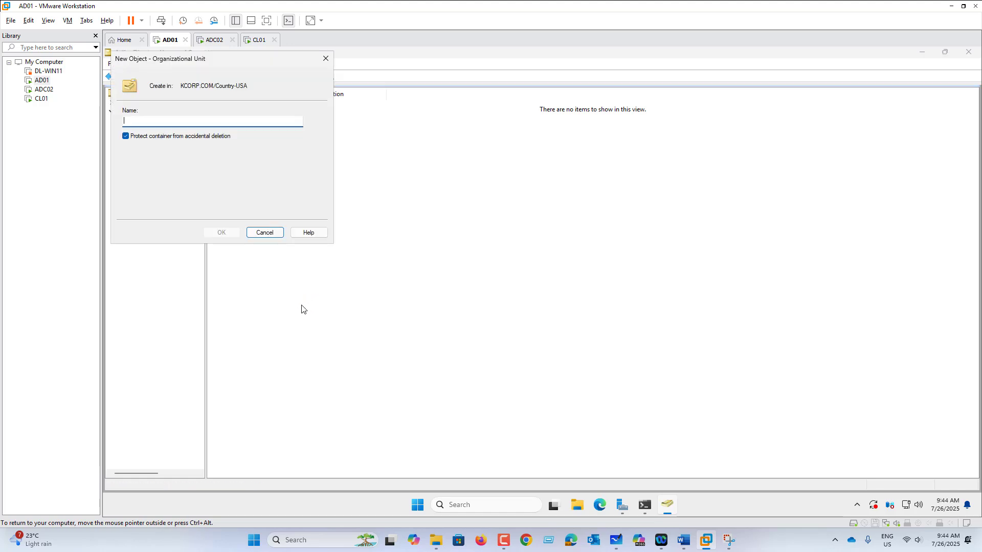
text(Office-NYC)
key(Return)
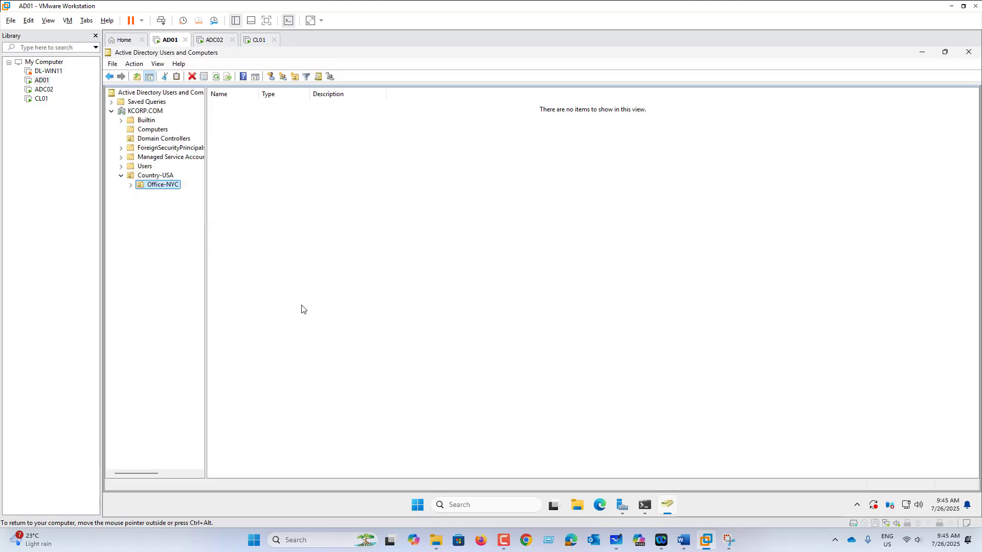
Create the D-SALES organizational unit inside Office-NYC
right_click(165, 184)
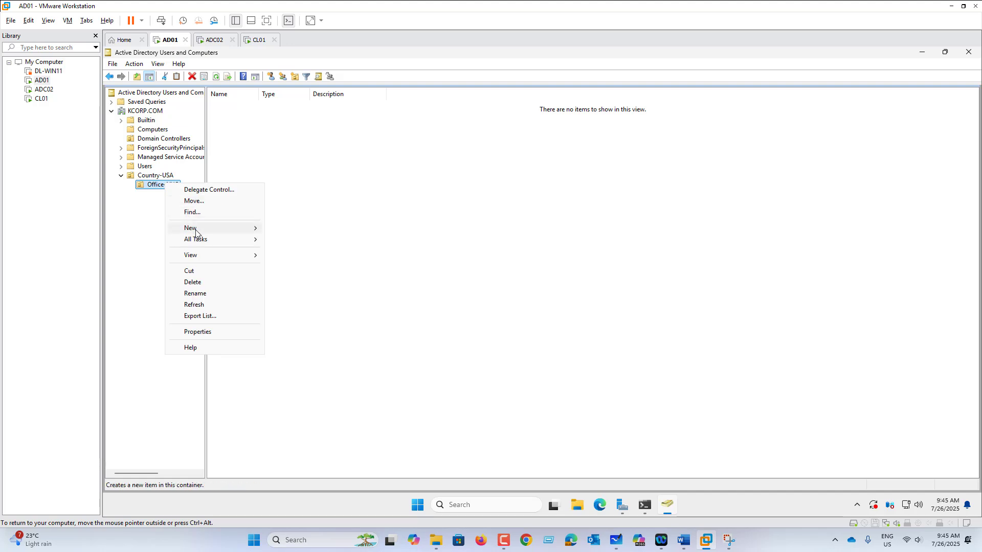
mouse_move(205, 228)
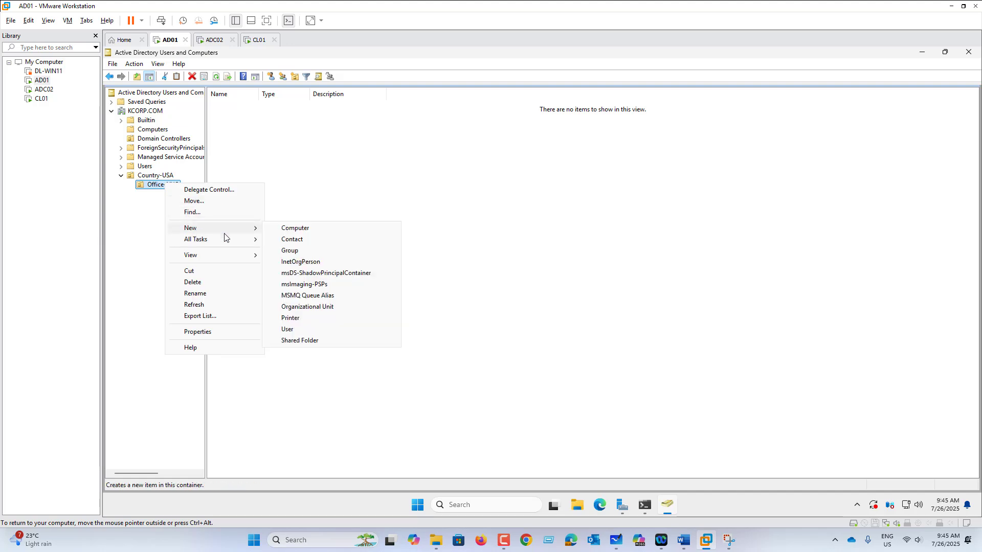
click(315, 306)
text(D-SALES)
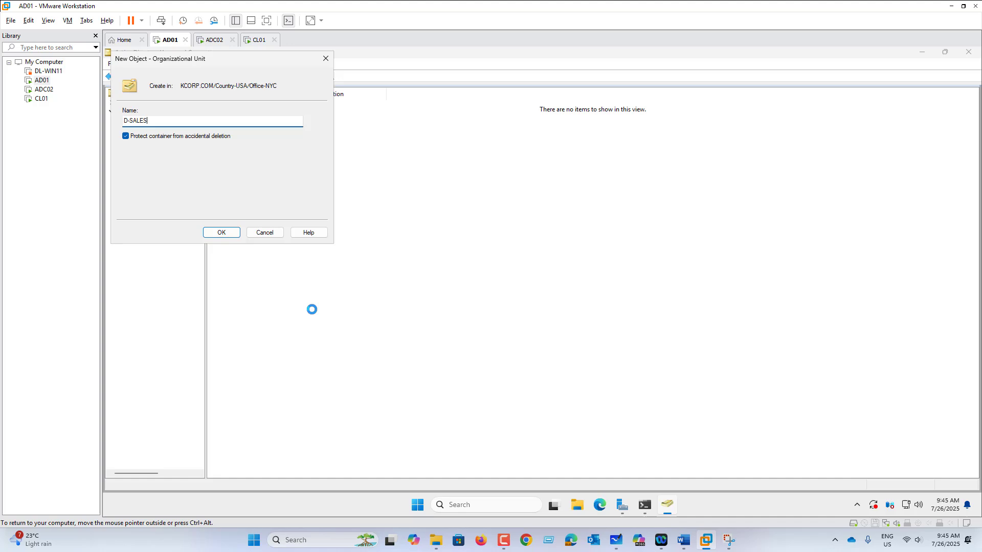
key(Return)
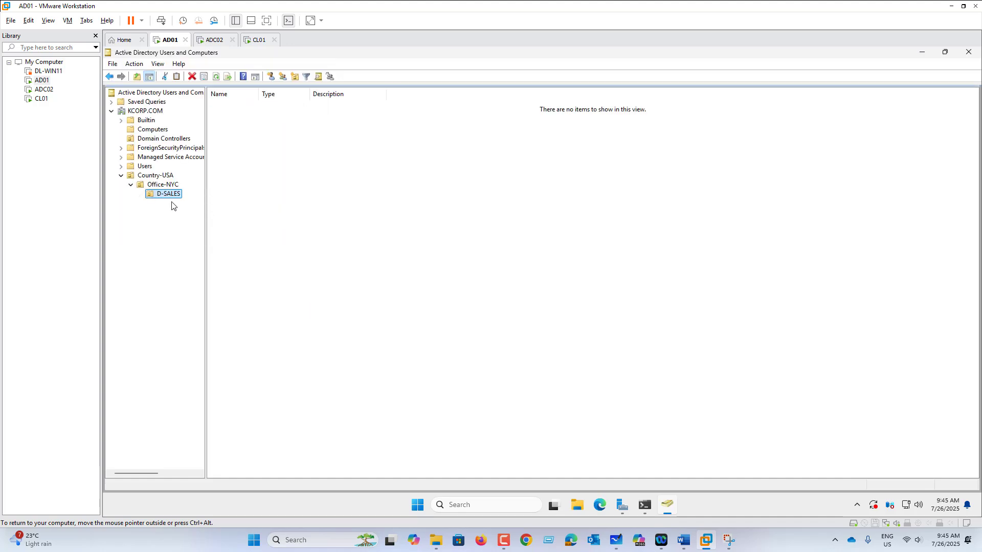
Create a second organizational unit, D-IT, inside Office-NYC
right_click(171, 197)
click(166, 186)
click(166, 185)
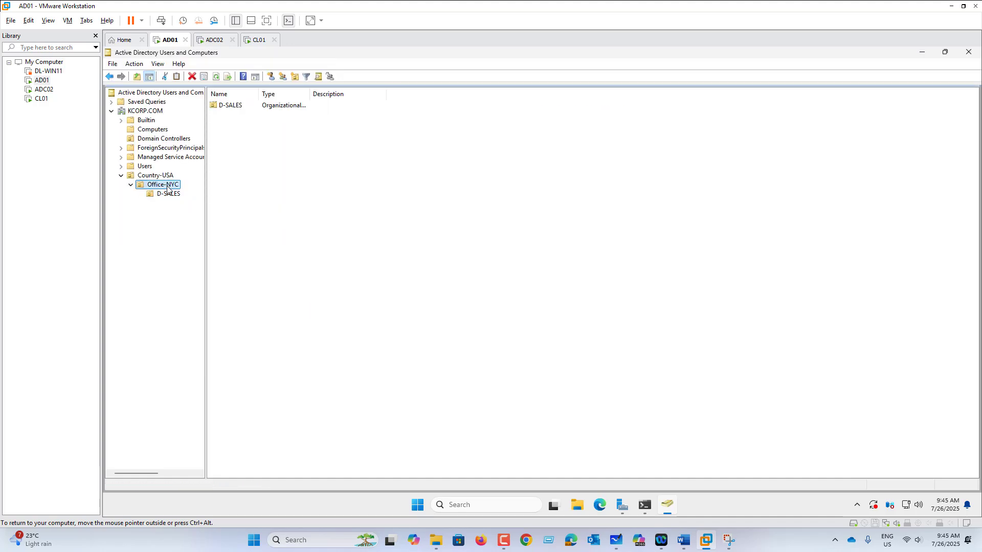
right_click(167, 186)
mouse_move(197, 231)
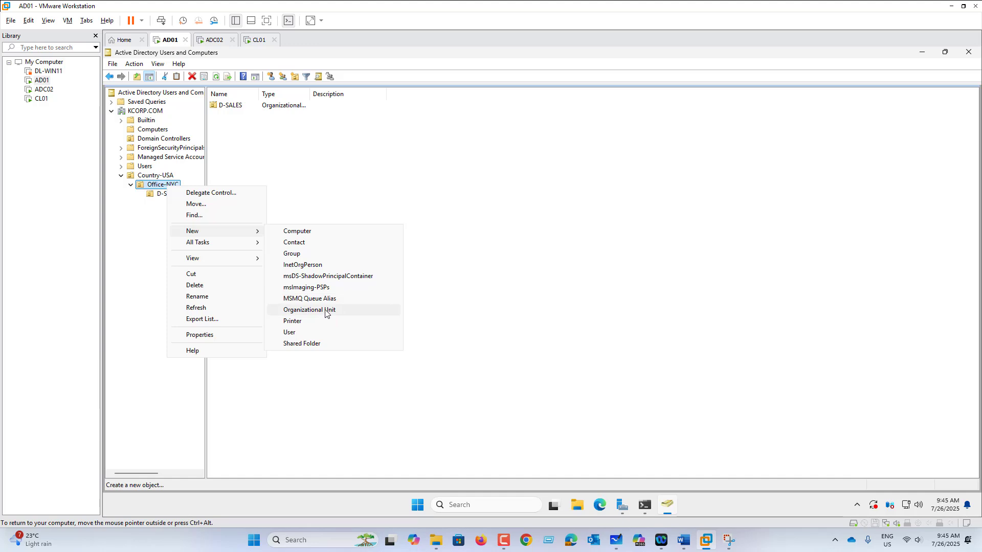
click(325, 311)
text(D-I)
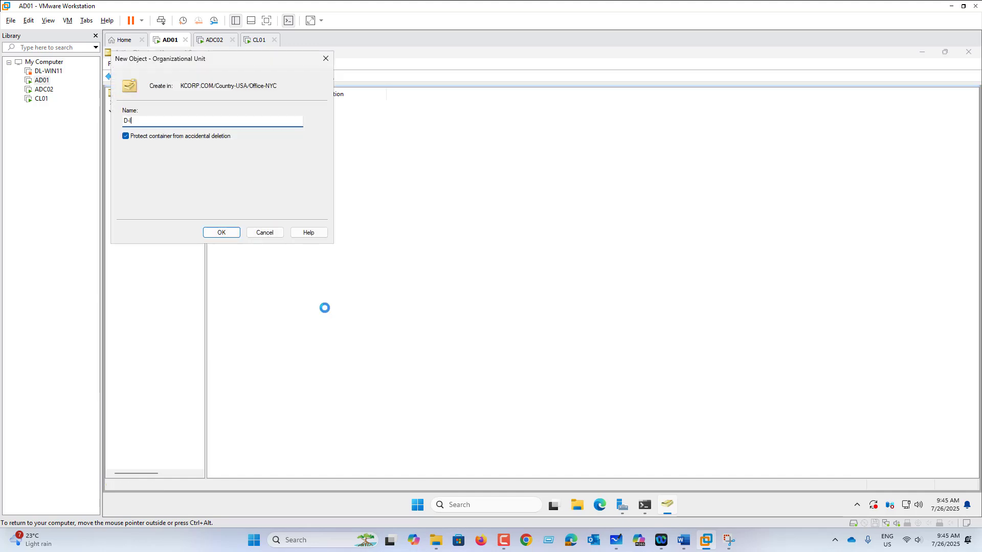
text(T)
key(Return)
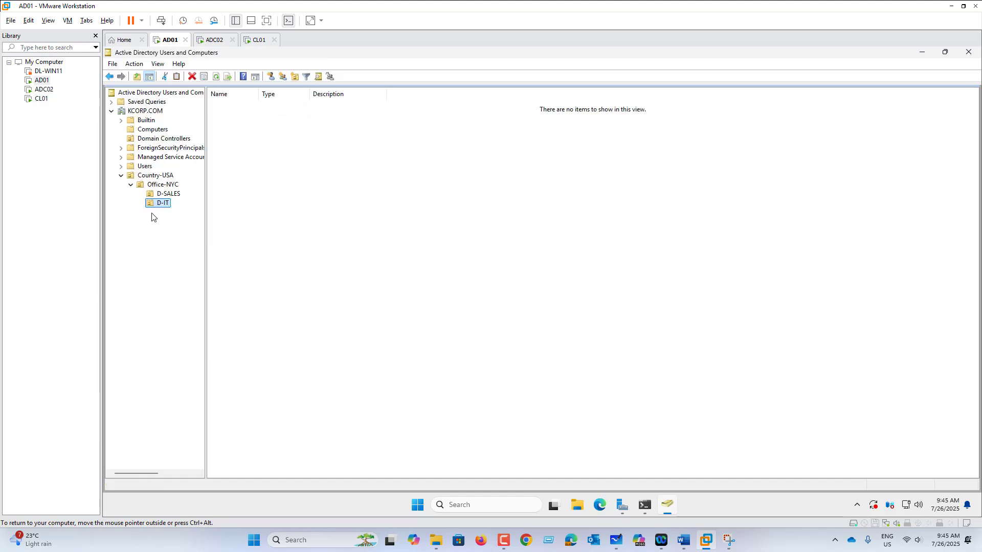
Create user Sales01 in D-SALES with a never-expiring password and no change required at logon
click(177, 197)
right_click(177, 196)
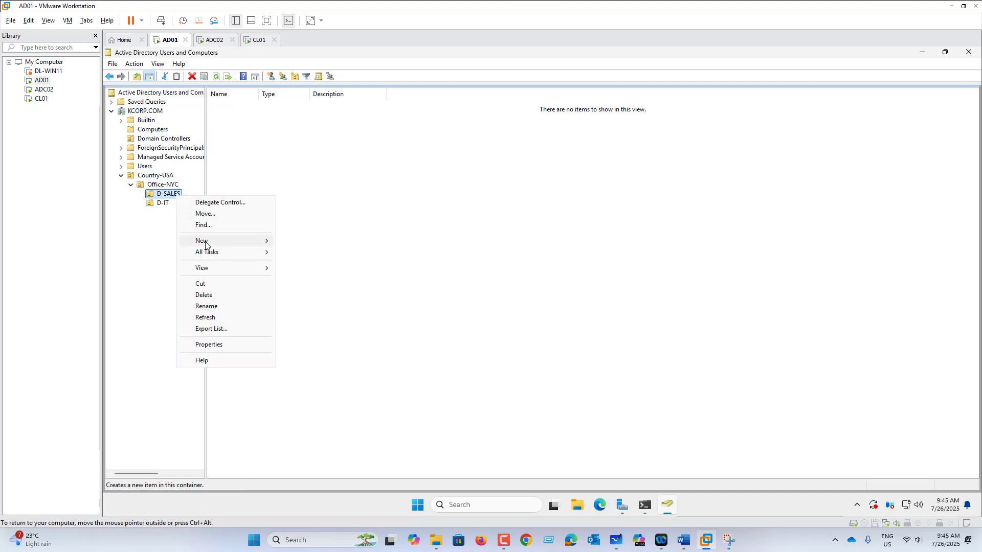
mouse_move(205, 242)
click(340, 342)
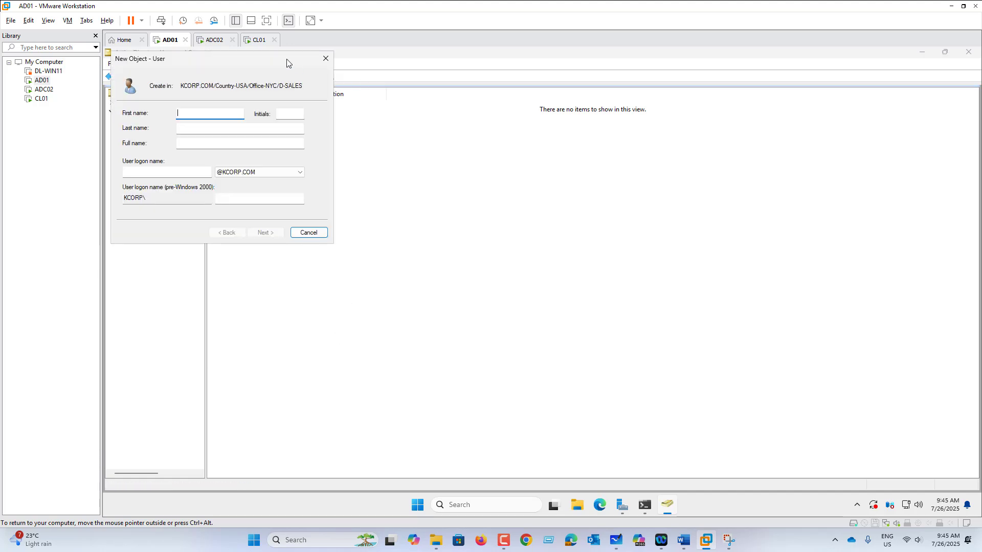
drag(271, 62, 586, 162)
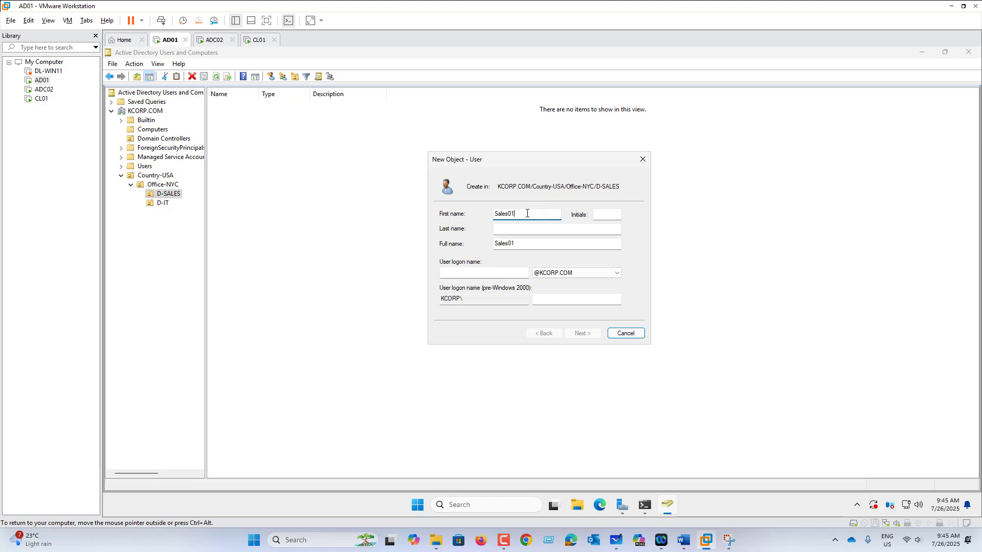
click(489, 273)
text(Sales01)
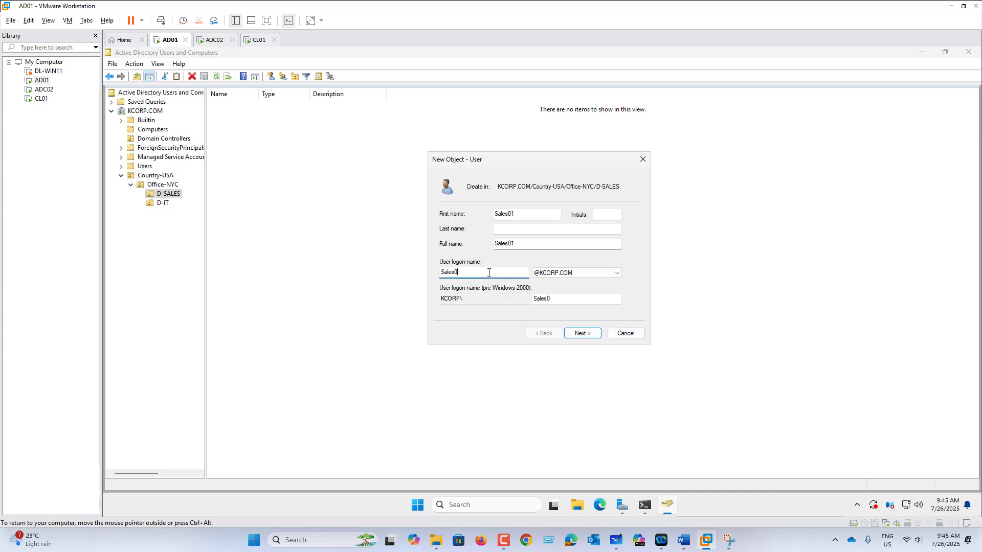
click(590, 335)
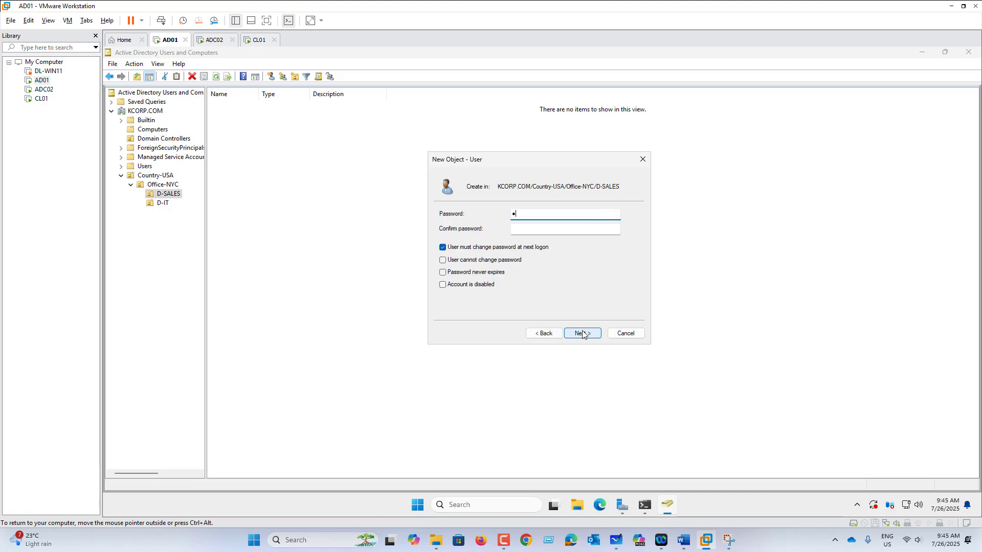
key(Tab)
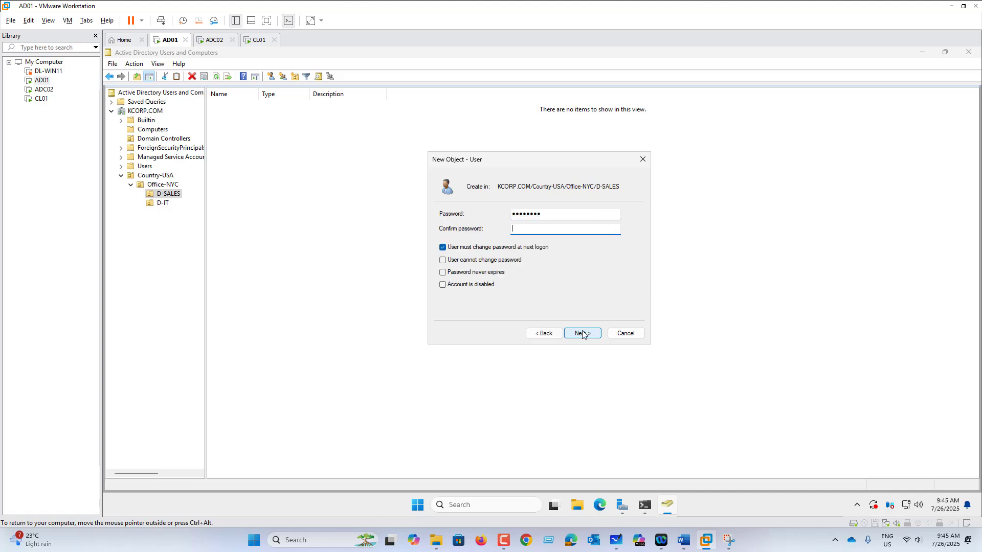
text(••••)
click(535, 250)
click(500, 273)
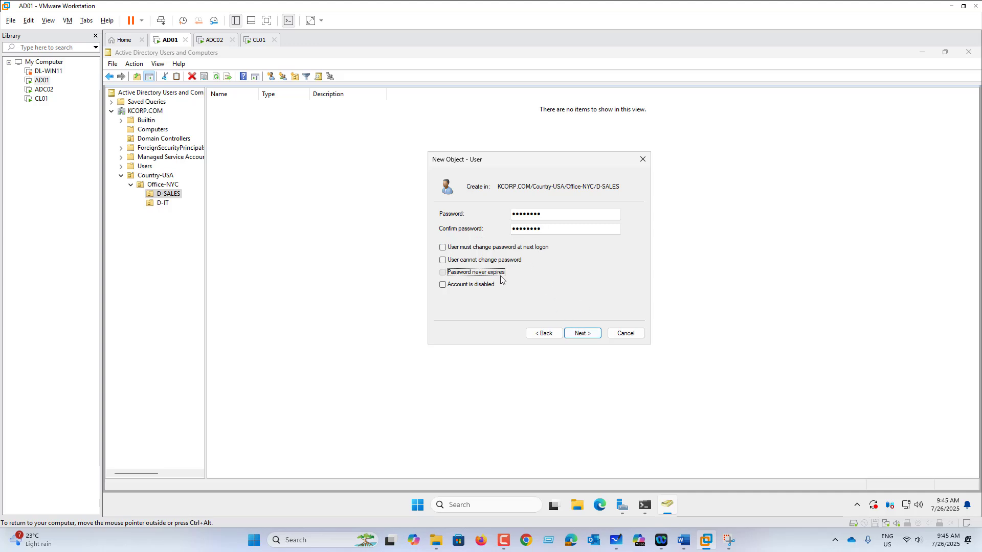
click(588, 338)
click(587, 337)
Add user sales02 to D-SALES with a never-expiring password and no forced change at logon
right_click(165, 194)
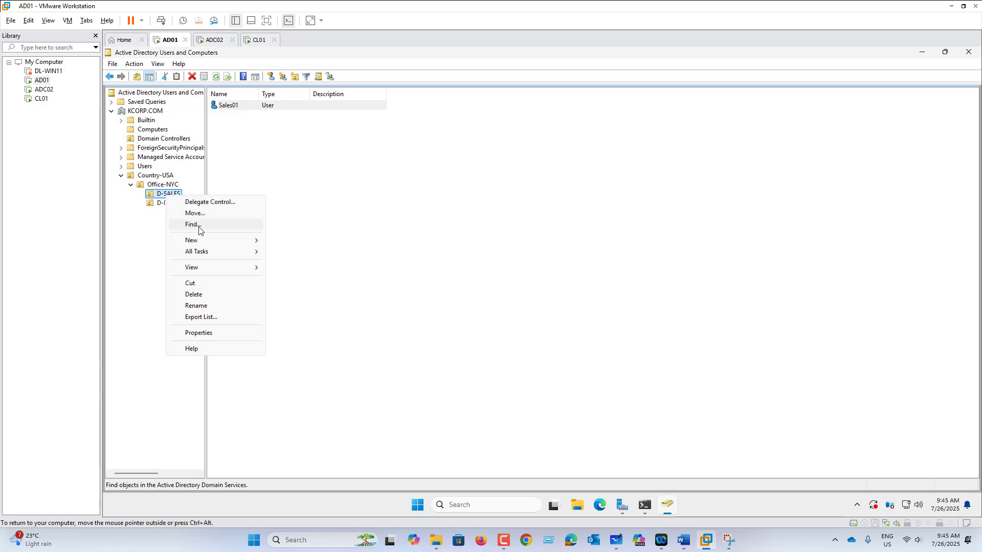
mouse_move(205, 241)
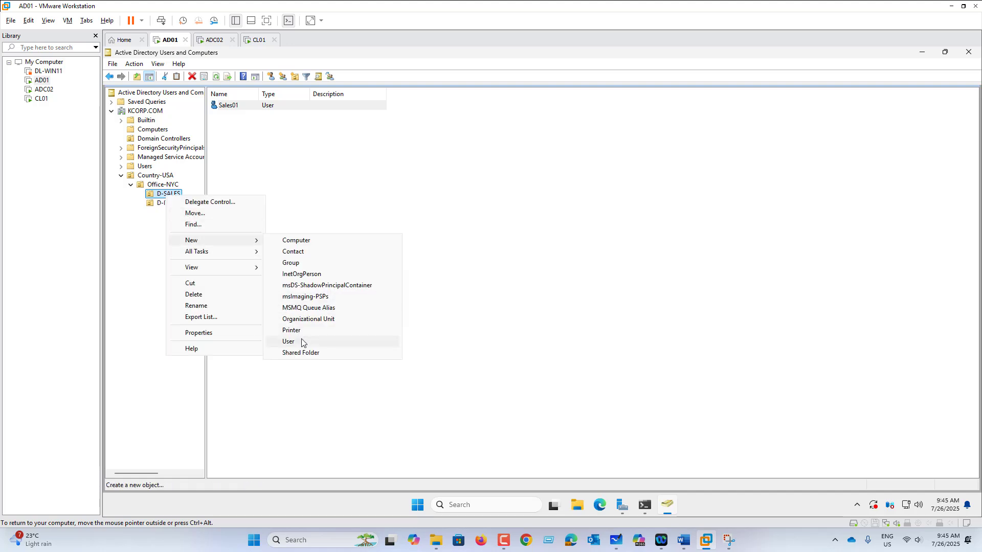
click(302, 341)
text(sales)
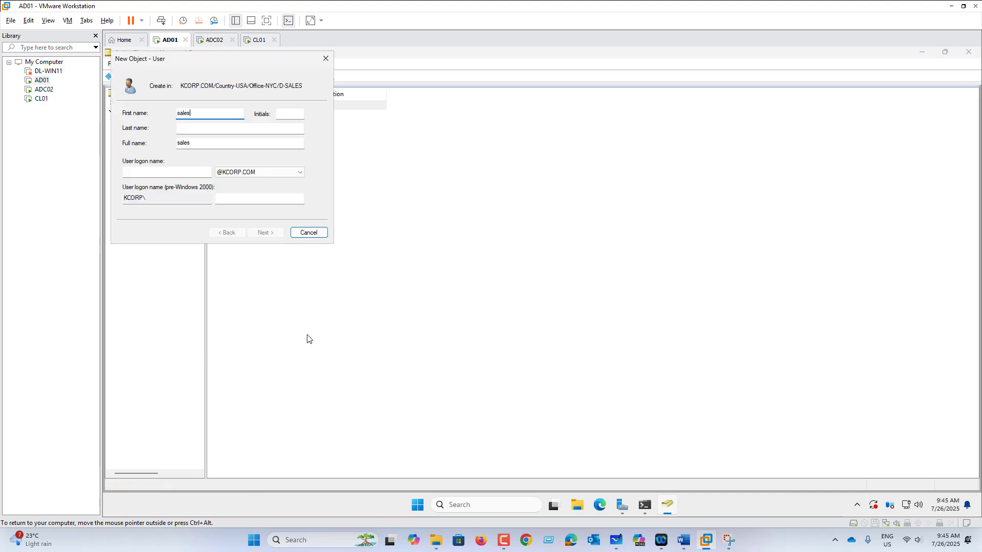
text(02)
click(166, 173)
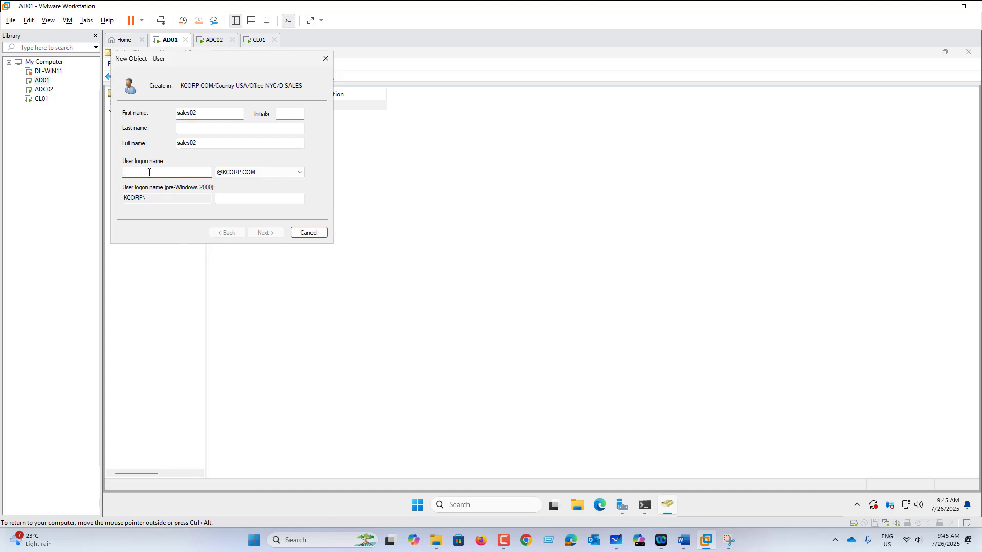
text(sales02)
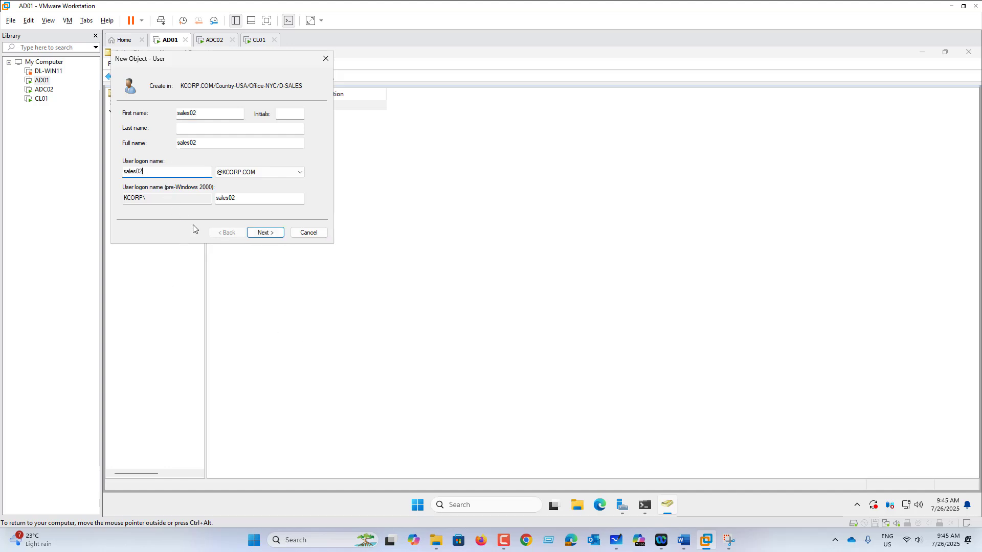
click(262, 232)
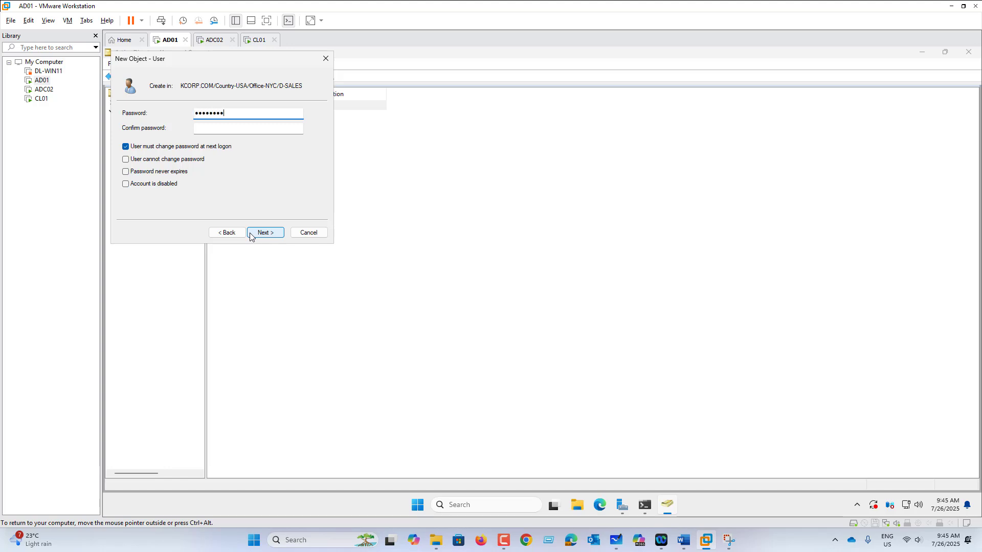
key(Tab)
text(Pa)
click(164, 147)
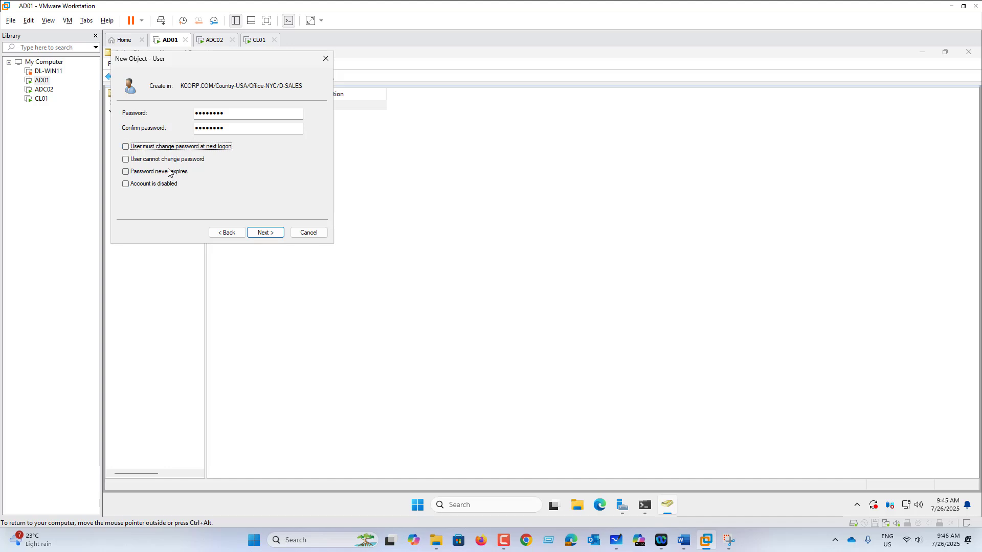
click(168, 172)
click(265, 232)
click(265, 233)
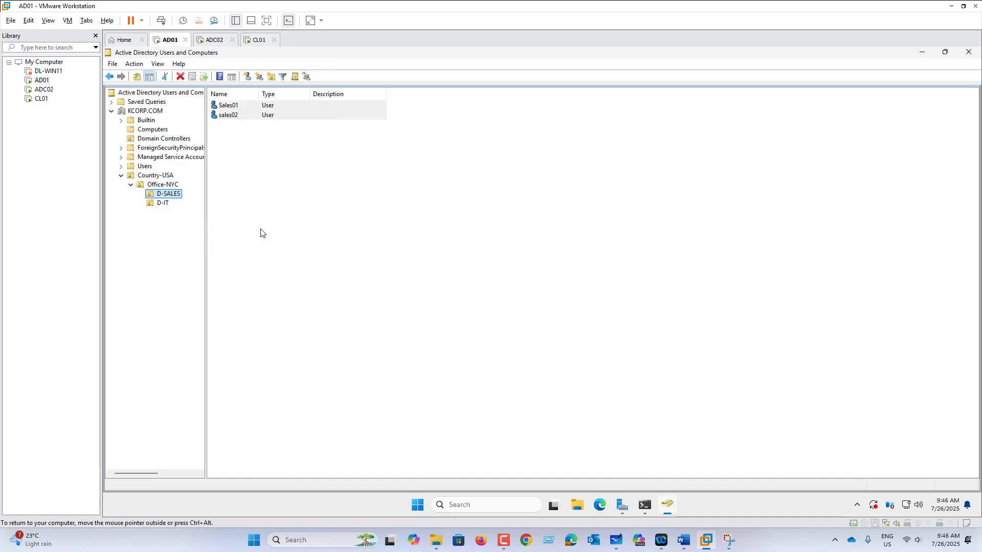
click(170, 205)
Start a new D-IT user named IT01, reusing IT01 as the logon name
right_click(169, 204)
mouse_move(221, 255)
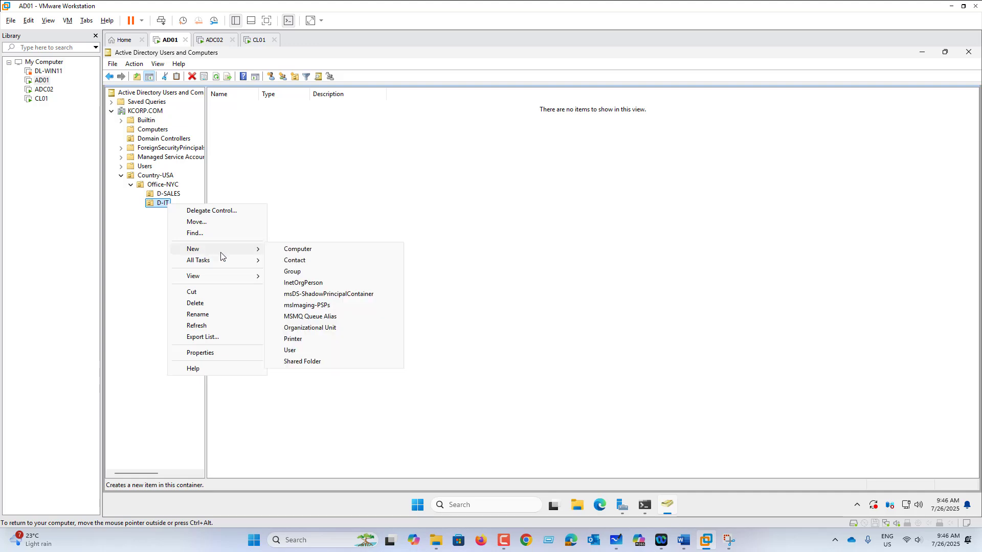
click(342, 351)
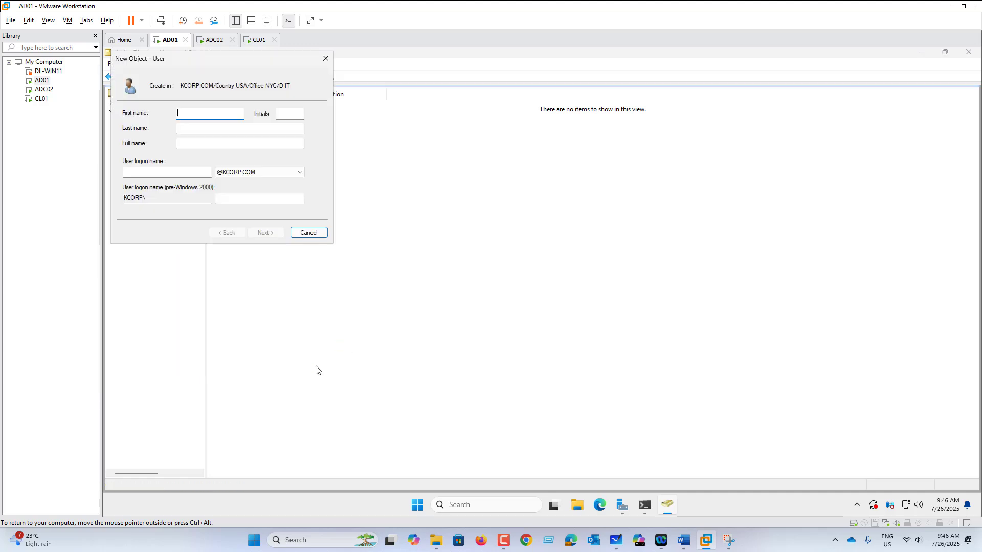
text(IT01)
key(ctrl+a)
key(ctrl+c)
click(186, 172)
key(ctrl+v)
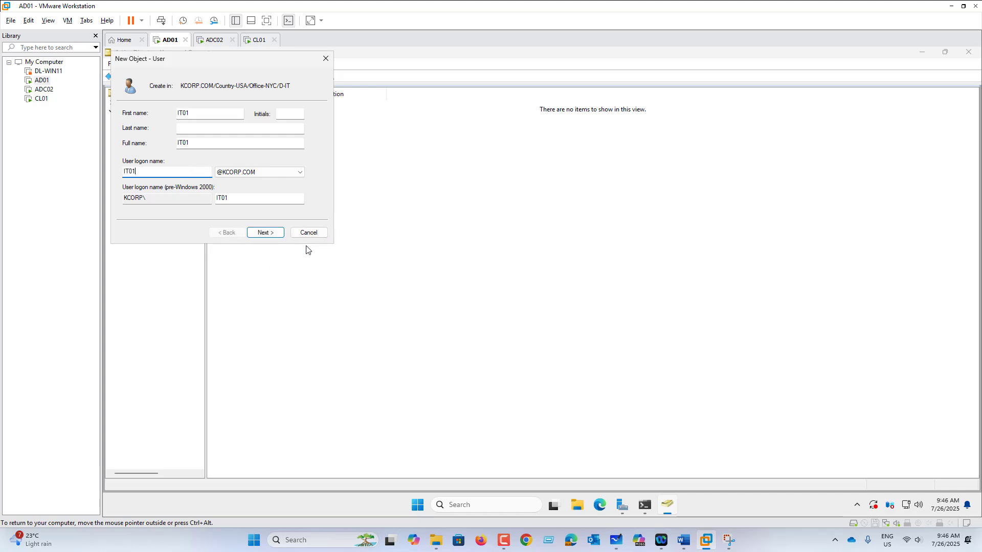
Give IT01 a password that never expires and needs no change at next logon, then finish
click(265, 233)
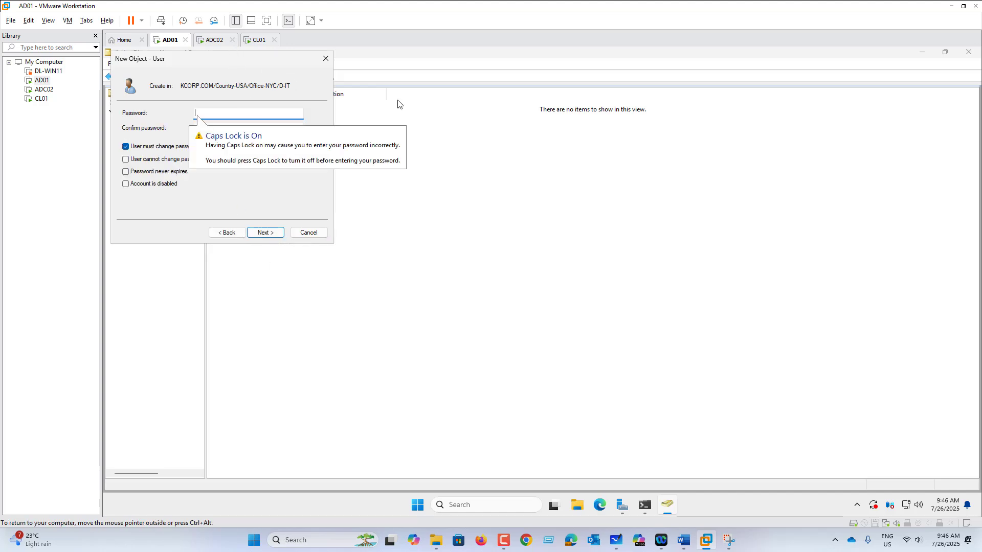
drag(302, 71, 646, 171)
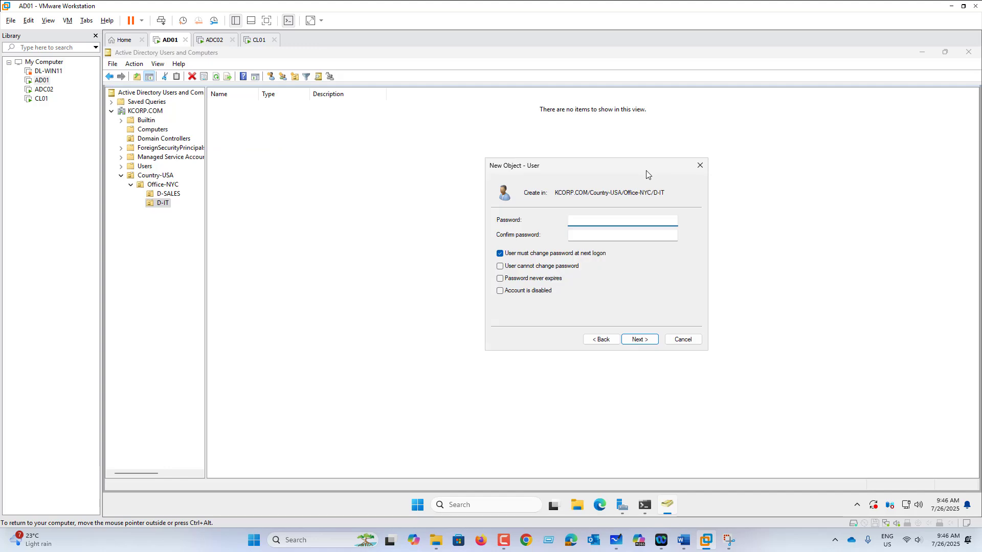
text(P@ssw0rd)
key(Tab)
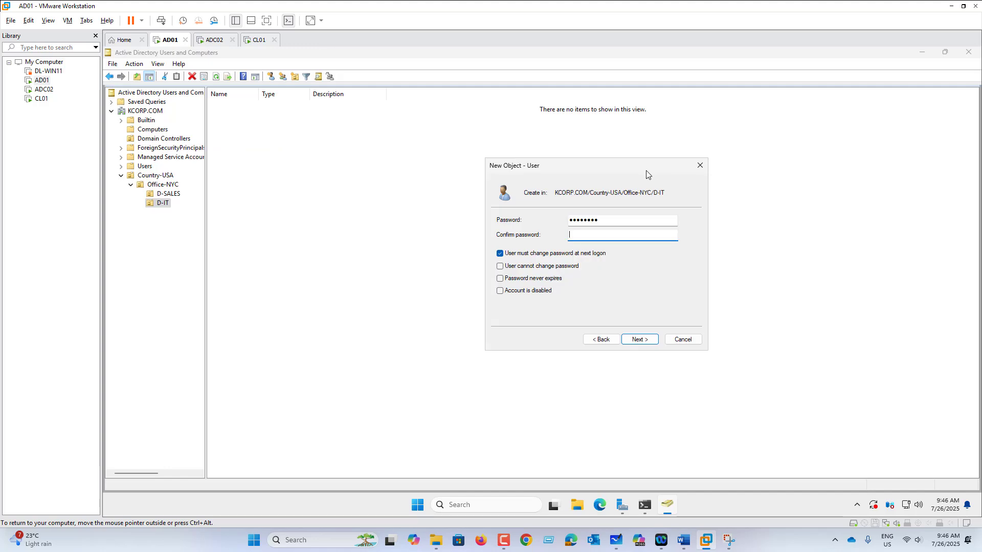
text(P@s)
click(585, 254)
click(549, 278)
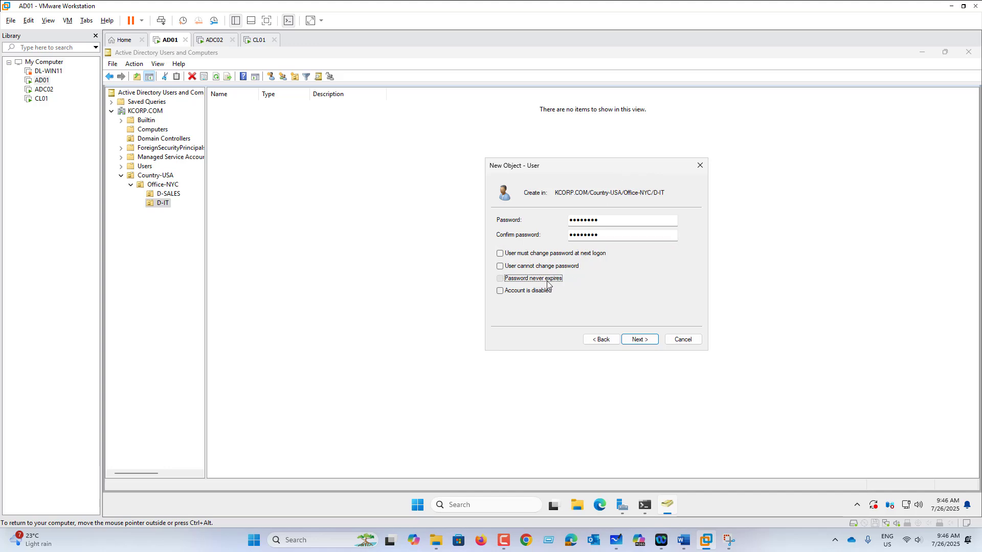
click(639, 339)
click(638, 339)
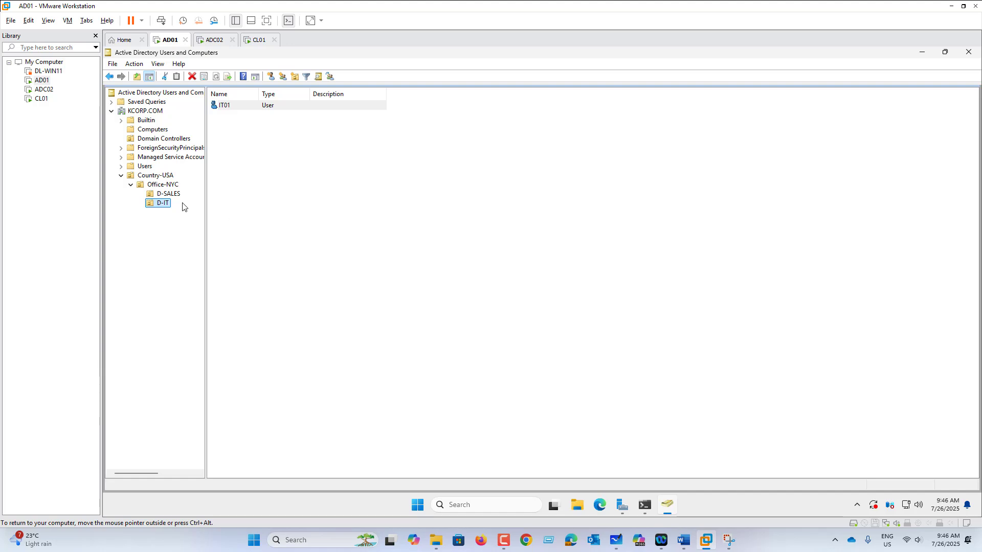
Start another new user in D-IT, filling in the name and logon name
right_click(165, 207)
mouse_move(210, 250)
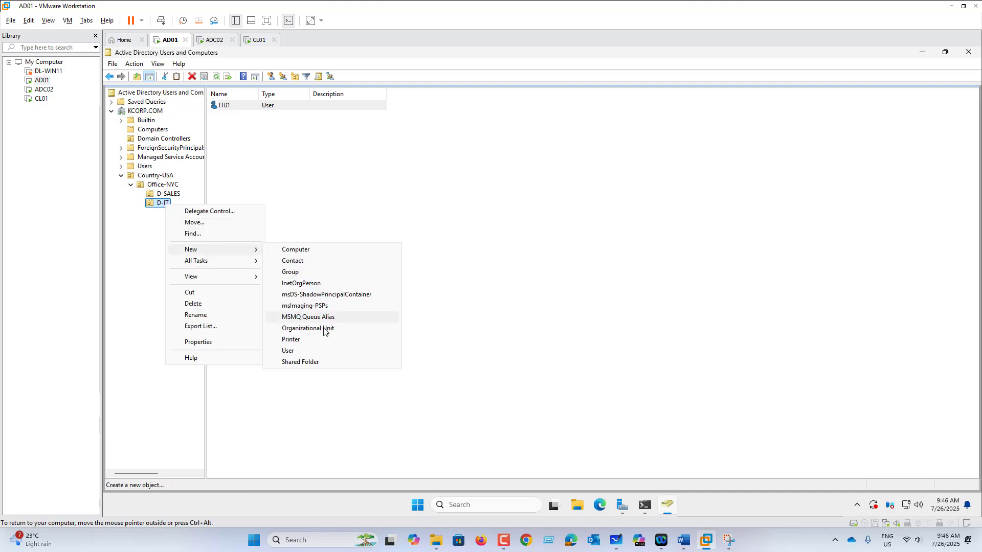
click(330, 352)
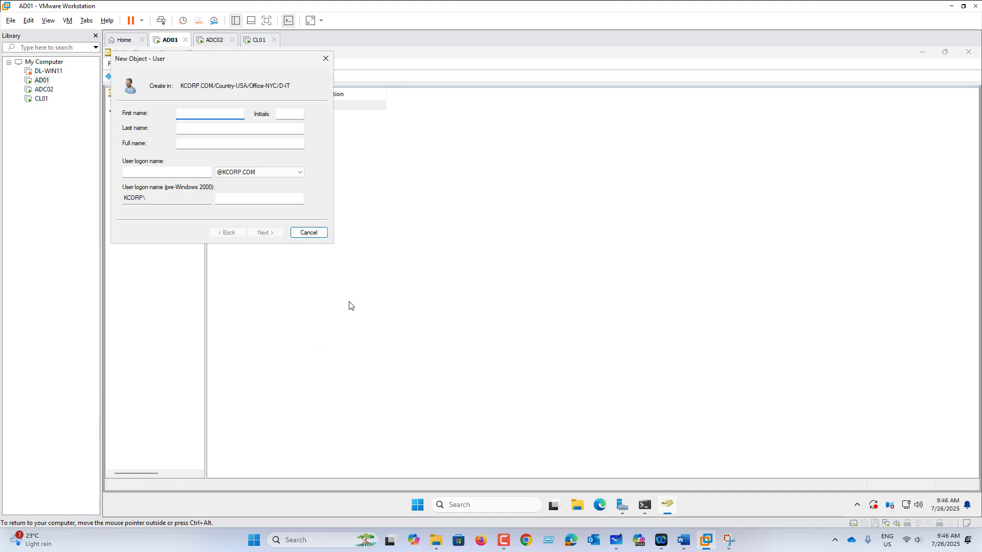
text(IT01)
click(152, 173)
text(IT01)
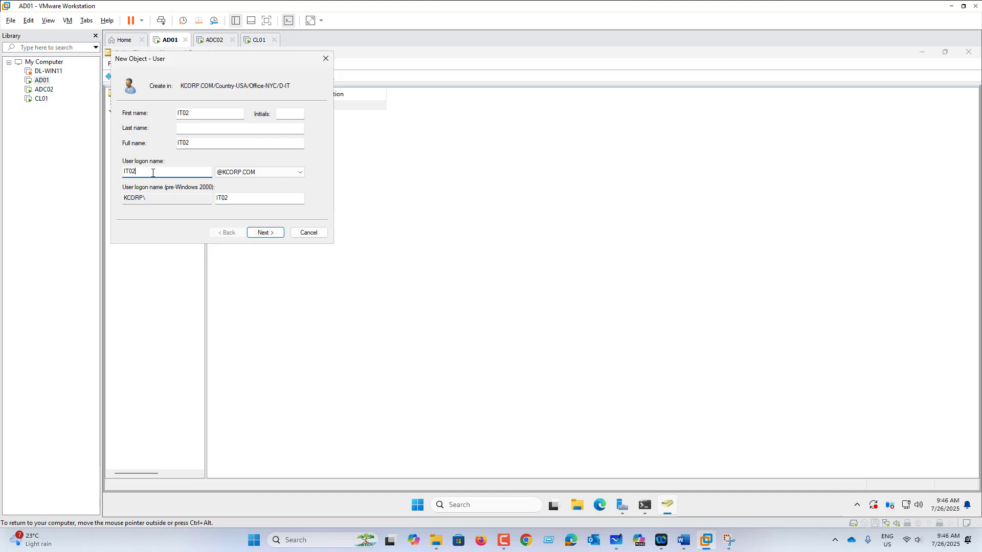
Set the IT02 password to never expire with no change at logon, and finish
click(266, 233)
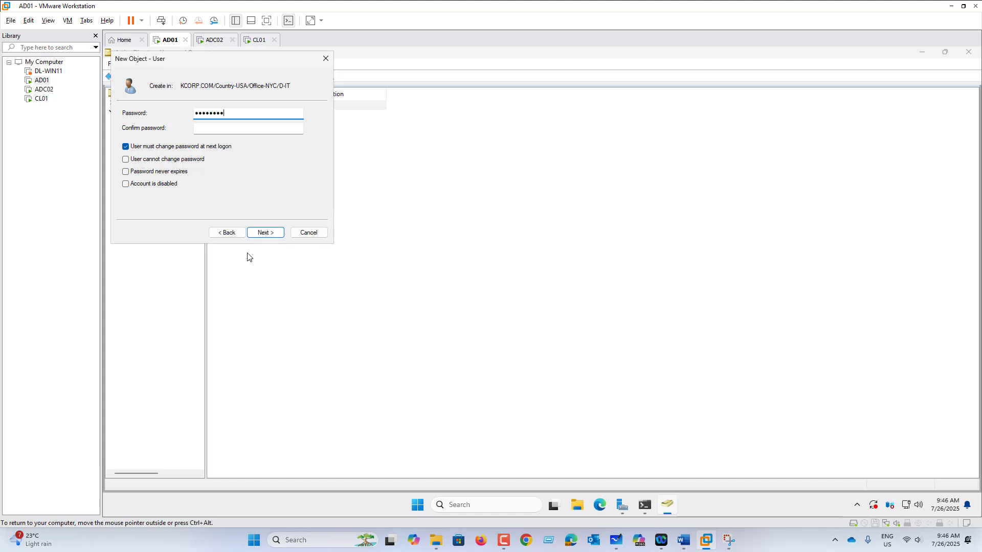
key(Tab)
text(••••••••)
click(176, 151)
click(174, 172)
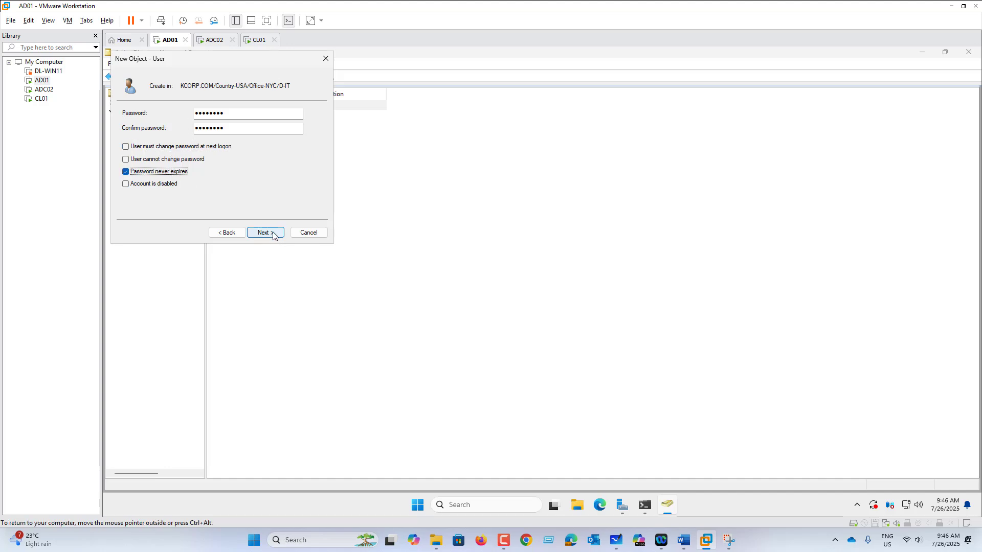
click(272, 233)
click(275, 232)
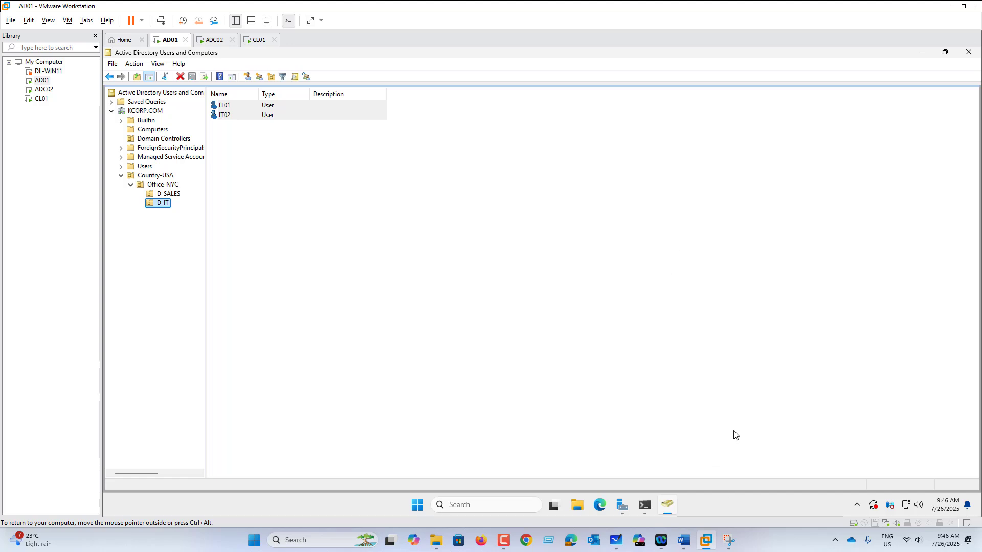
click(686, 547)
Insert 'EP05- Built-in Group, Permissions and Delegation.' below EP04, correcting 'Builtin' via spelling suggestions
click(466, 248)
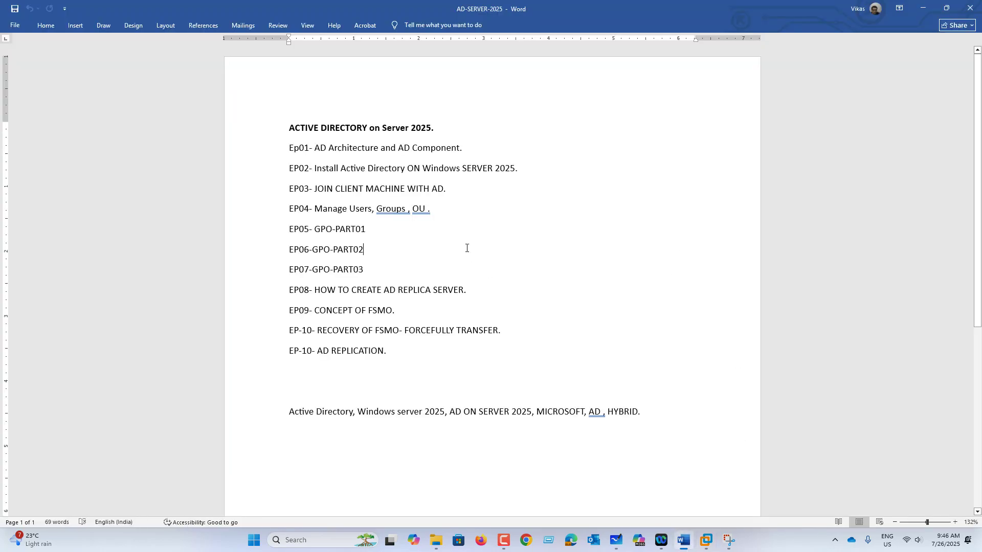
triple_click(438, 210)
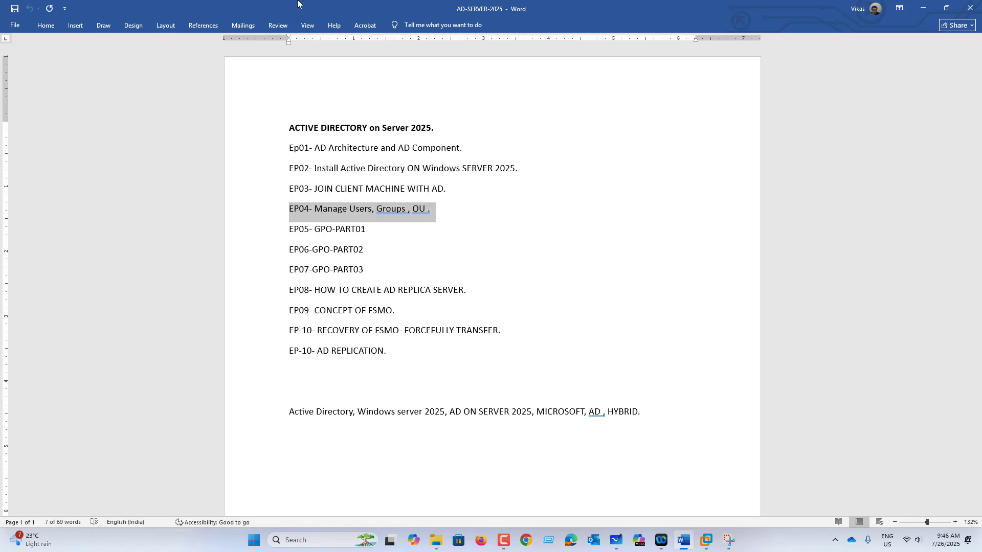
click(453, 220)
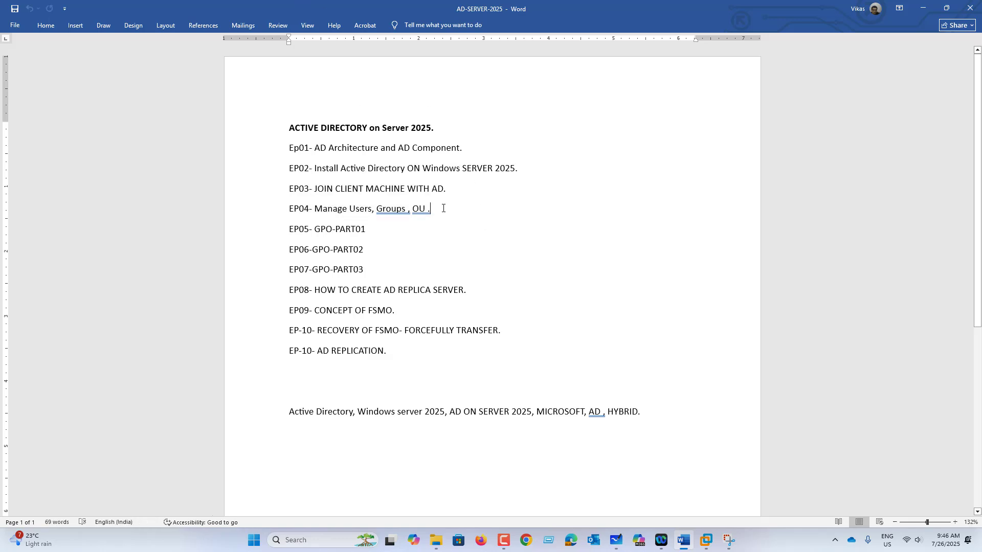
key(Return)
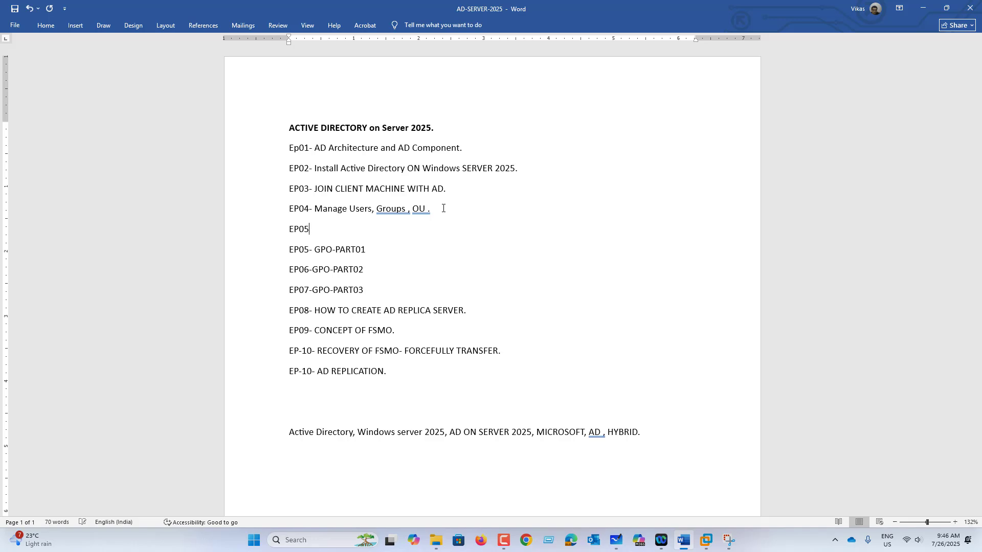
text(EP05- Builtin Group, Permissions and )
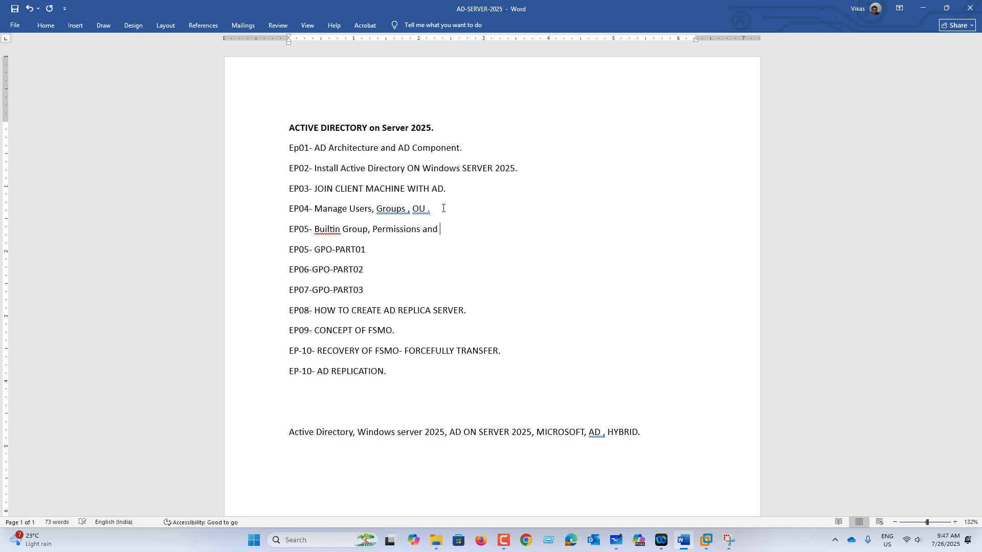
text(Delegation.)
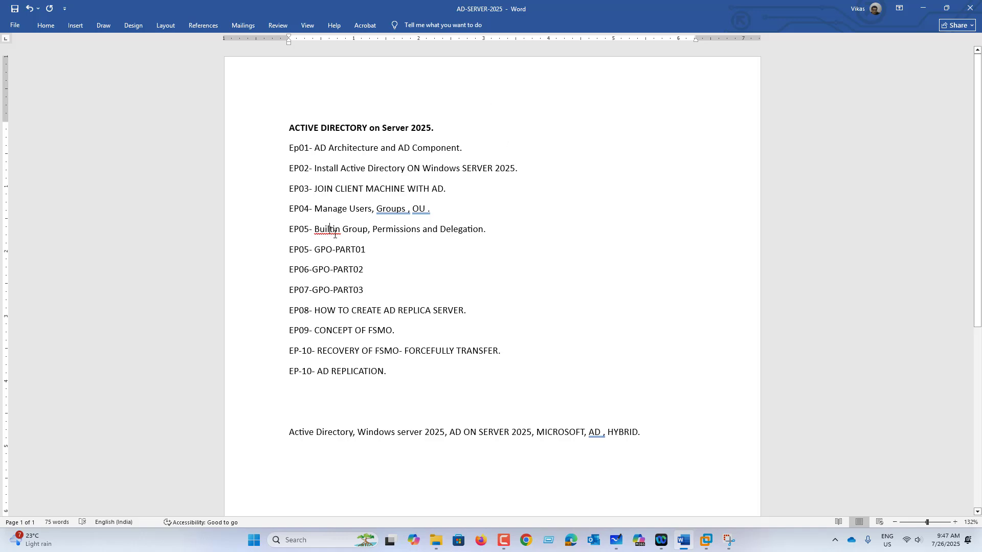
right_click(334, 234)
click(283, 241)
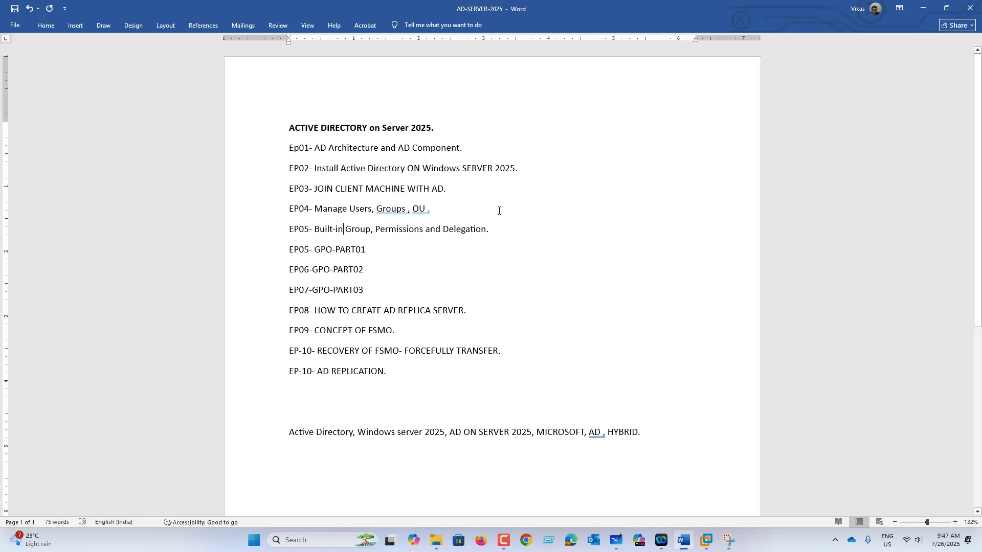